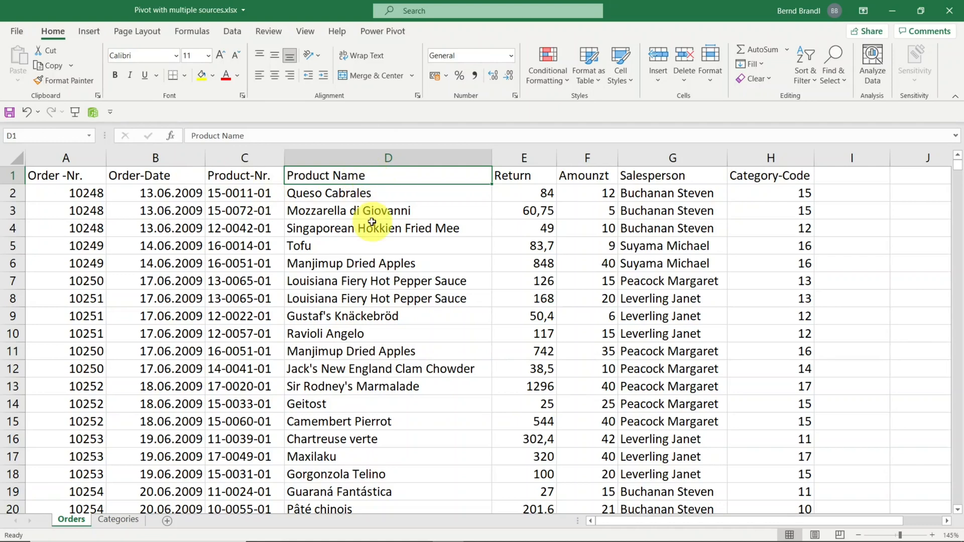
# - Correct the misspelled header in cell F1 of the Orders sheet to "Amount"
pyautogui.click(583, 175)
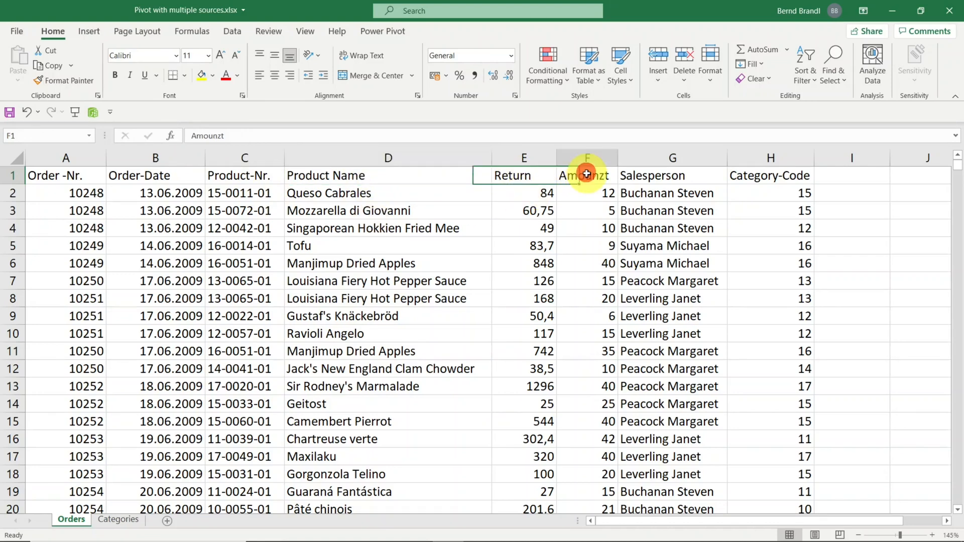
pyautogui.click(223, 135)
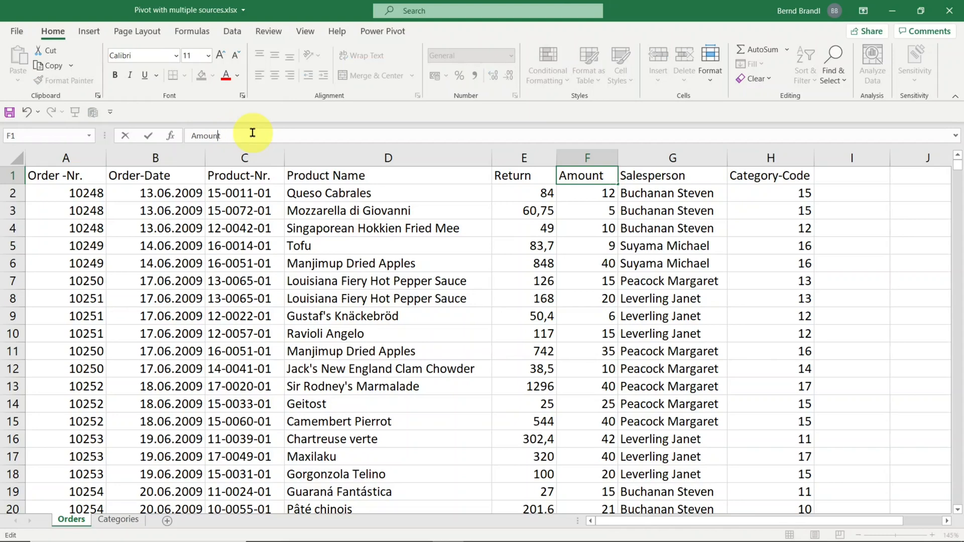
pyautogui.press('Tab')
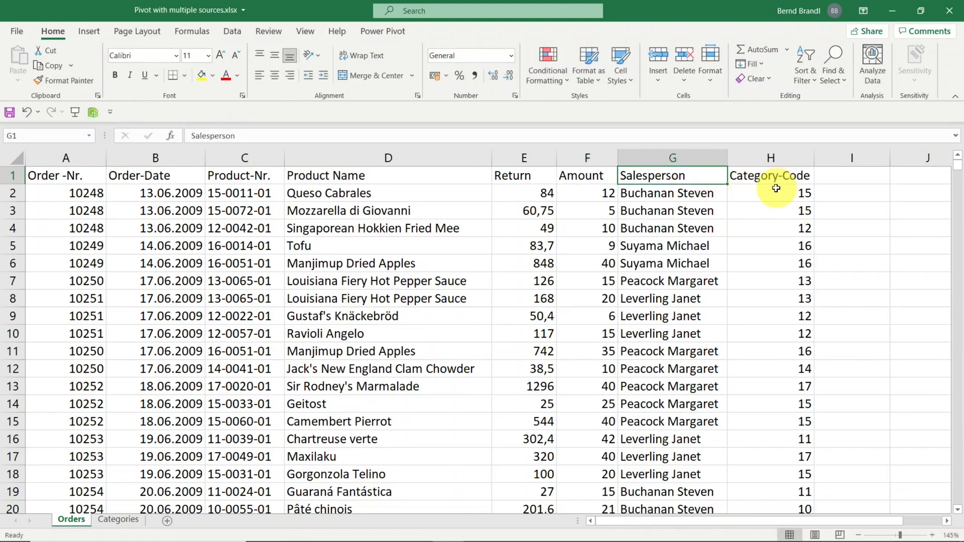
# - Examine the order records on the Orders sheet, including the Salesperson and Category-Code columns
pyautogui.scroll(-3, 694, 307)
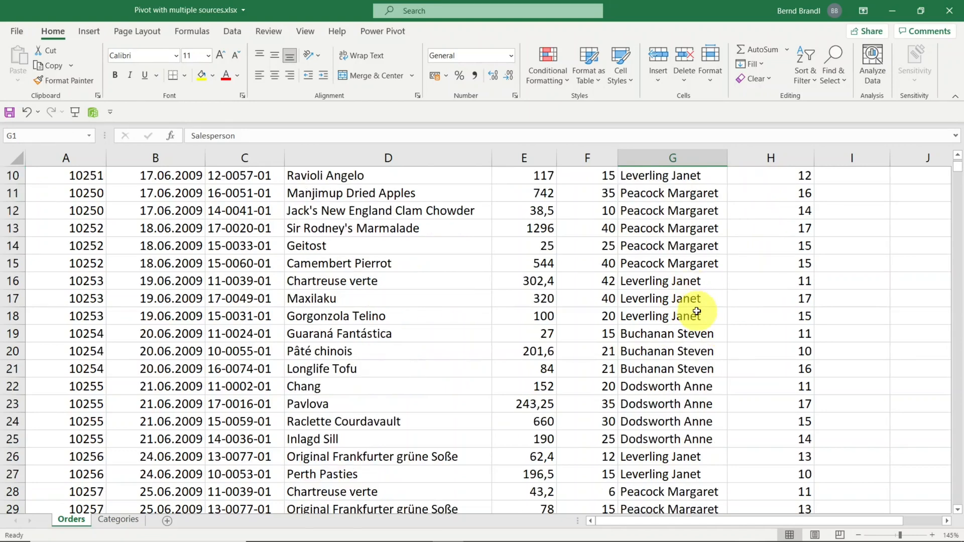
pyautogui.scroll(3, 694, 314)
pyautogui.scroll(-5, 693, 311)
pyautogui.scroll(-4, 688, 315)
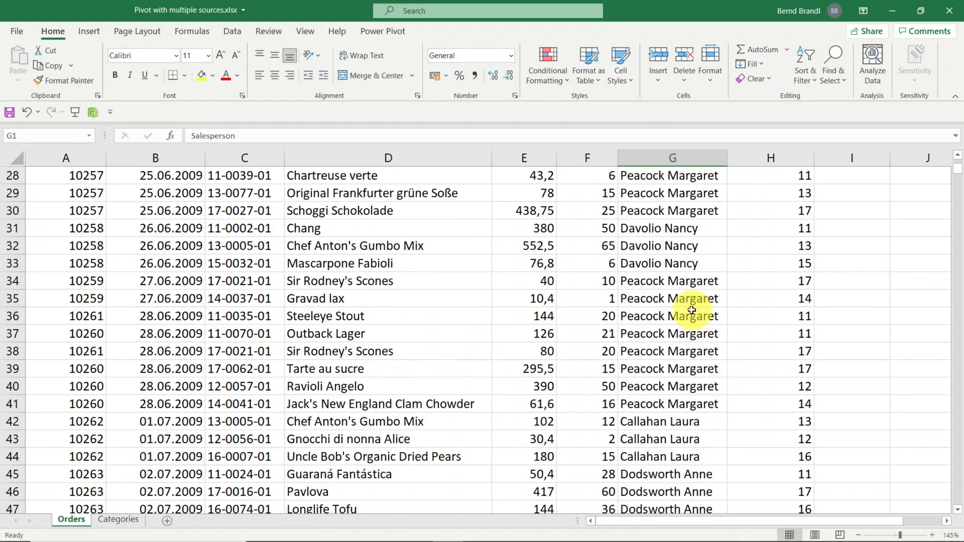
pyautogui.scroll(9, 687, 322)
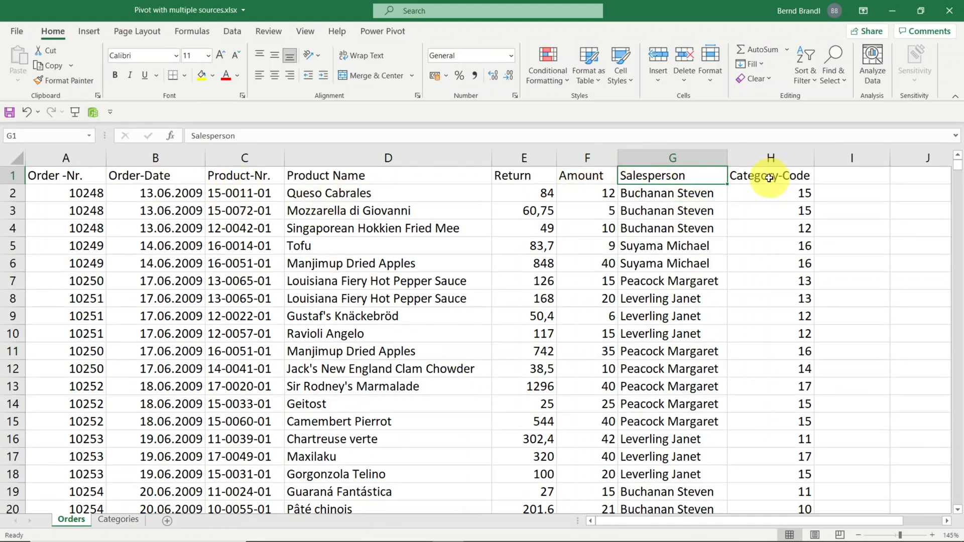
pyautogui.click(772, 158)
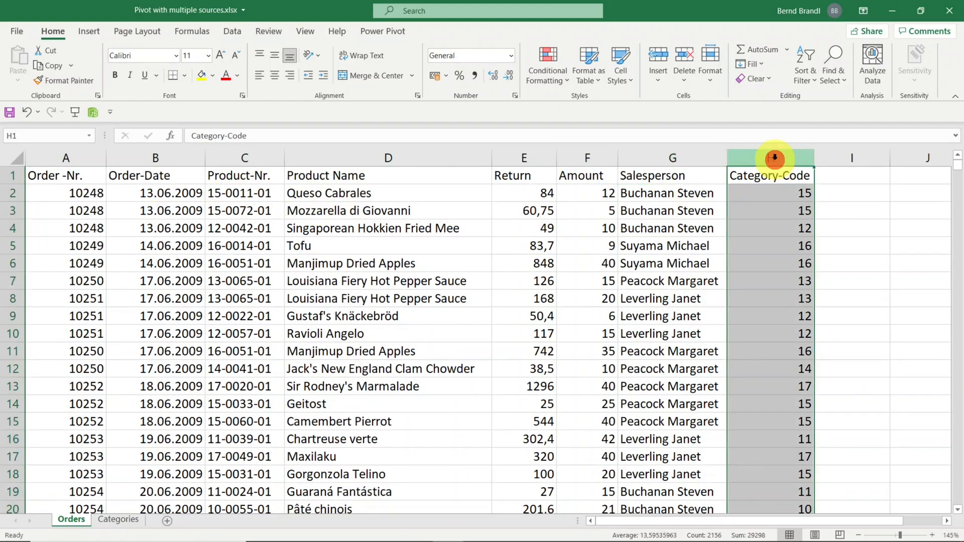
pyautogui.click(767, 208)
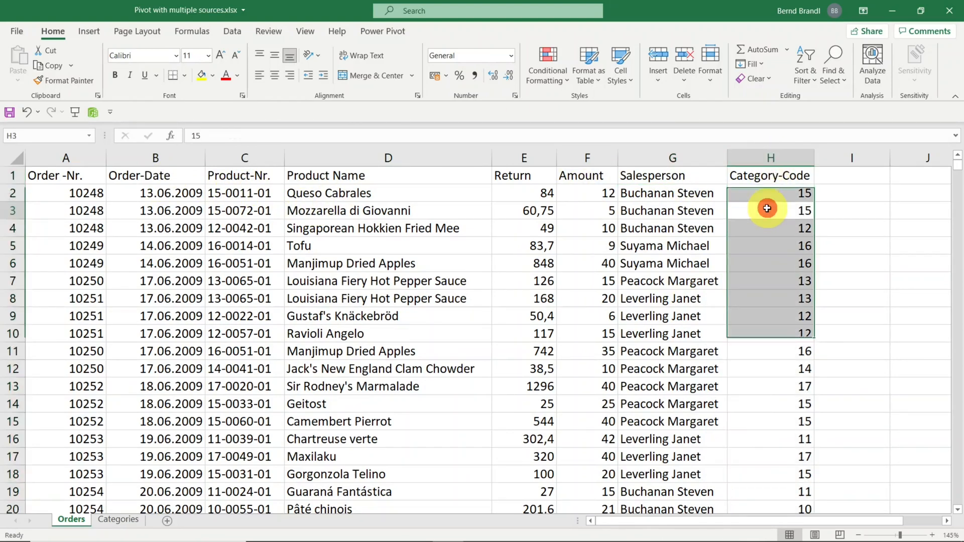
# - Examine the Categories sheet and compare its category codes with the Category-Code column on the Orders sheet
pyautogui.click(120, 519)
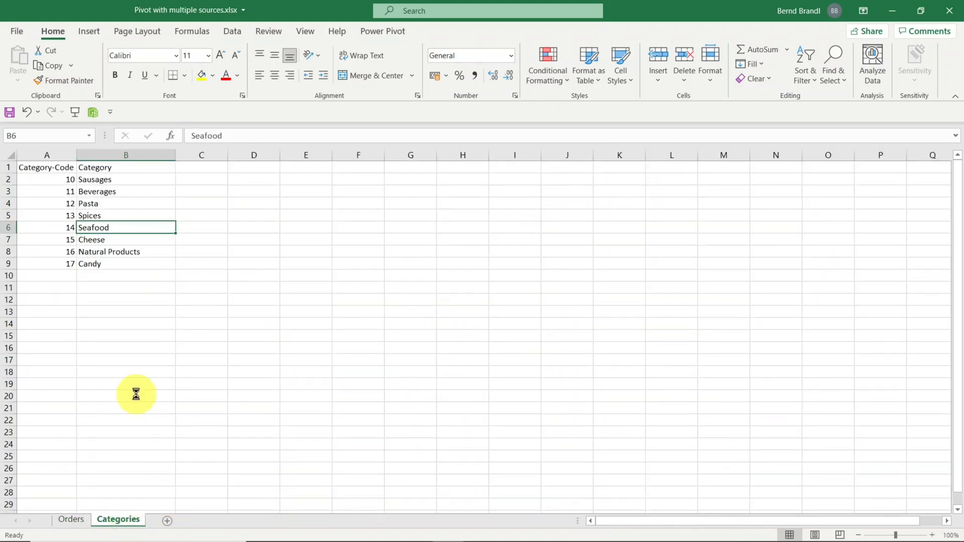
pyautogui.keyDown('ctrl'); pyautogui.scroll(6, 135, 395); pyautogui.keyUp('ctrl')
pyautogui.click(138, 163)
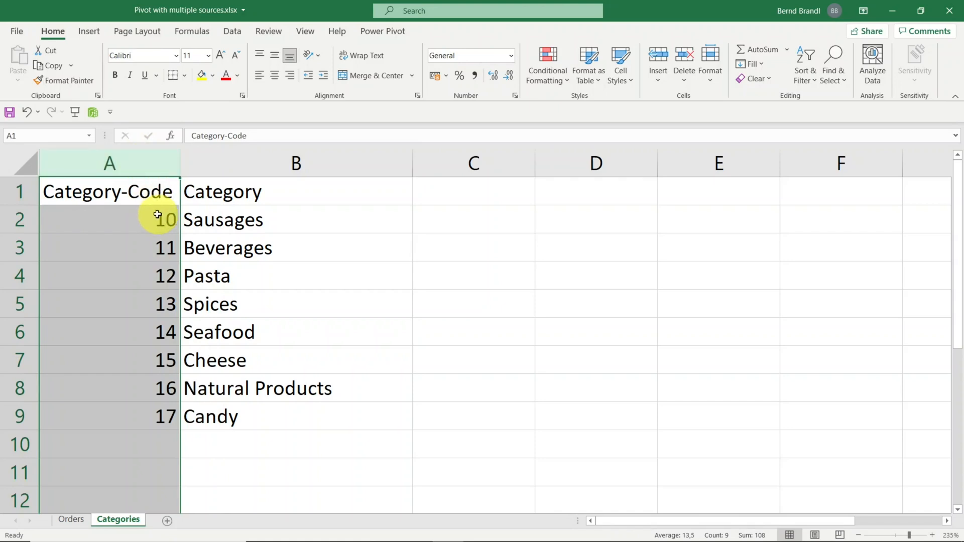
pyautogui.moveTo(118, 215); pyautogui.dragTo(139, 417)
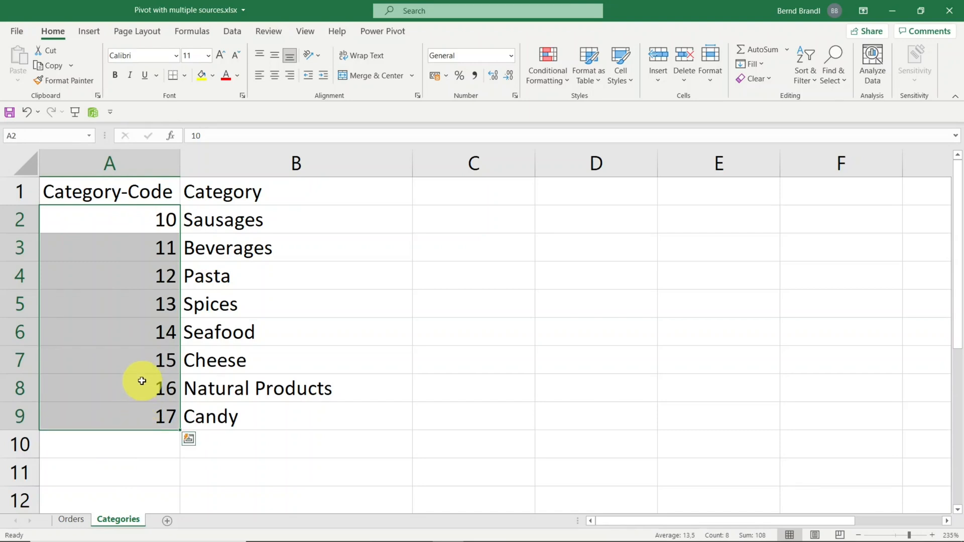
pyautogui.click(333, 291)
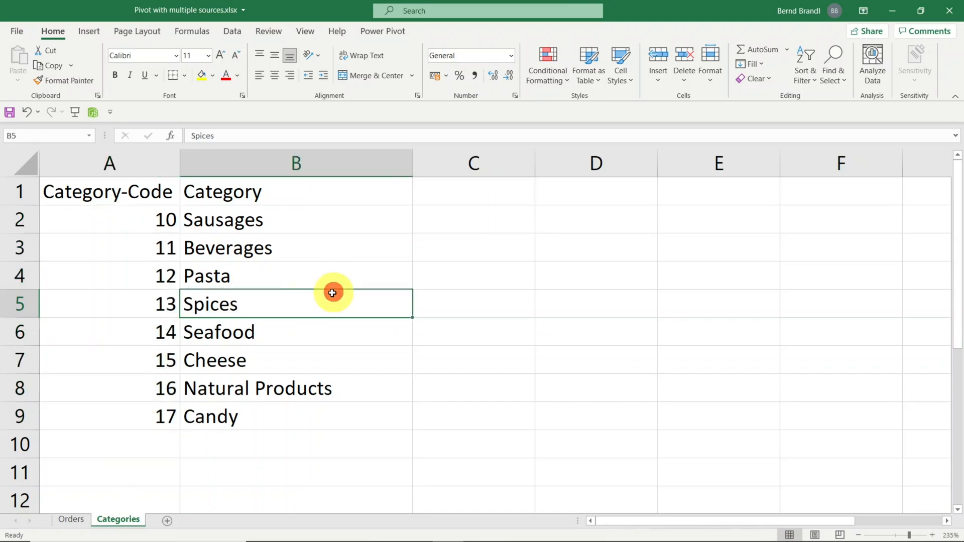
pyautogui.click(75, 524)
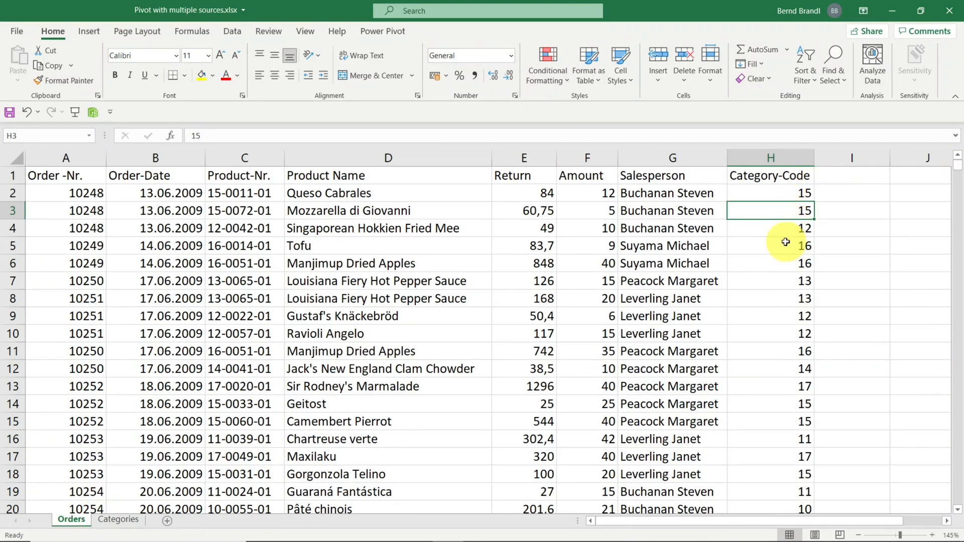
pyautogui.click(125, 520)
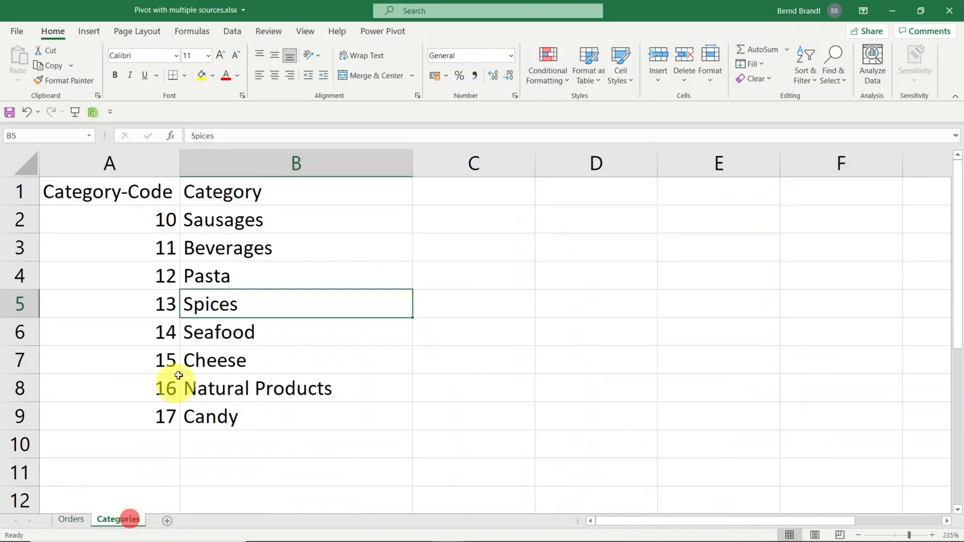
# - Format the Orders sheet data A1:H2156 as a table with headers, using the first black Medium style
pyautogui.click(75, 520)
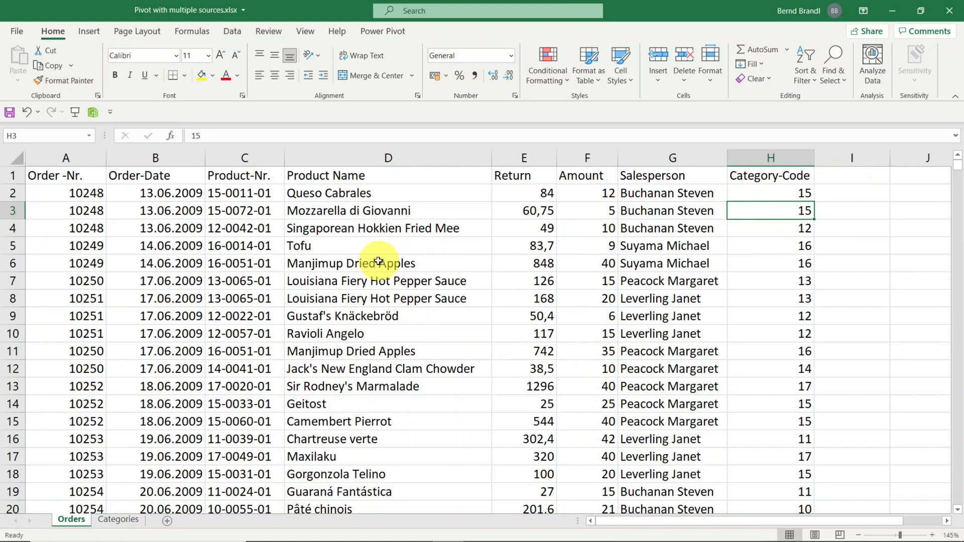
pyautogui.click(309, 266)
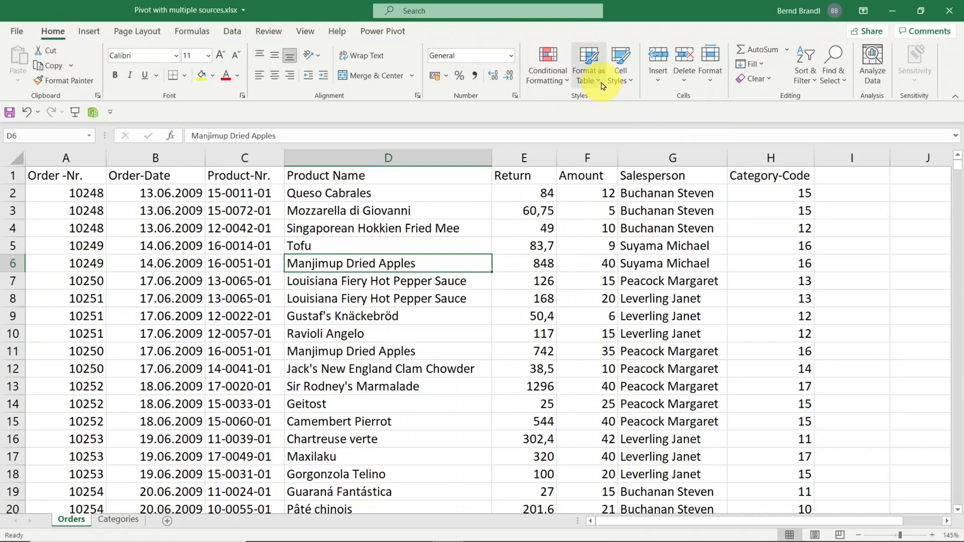
pyautogui.click(602, 84)
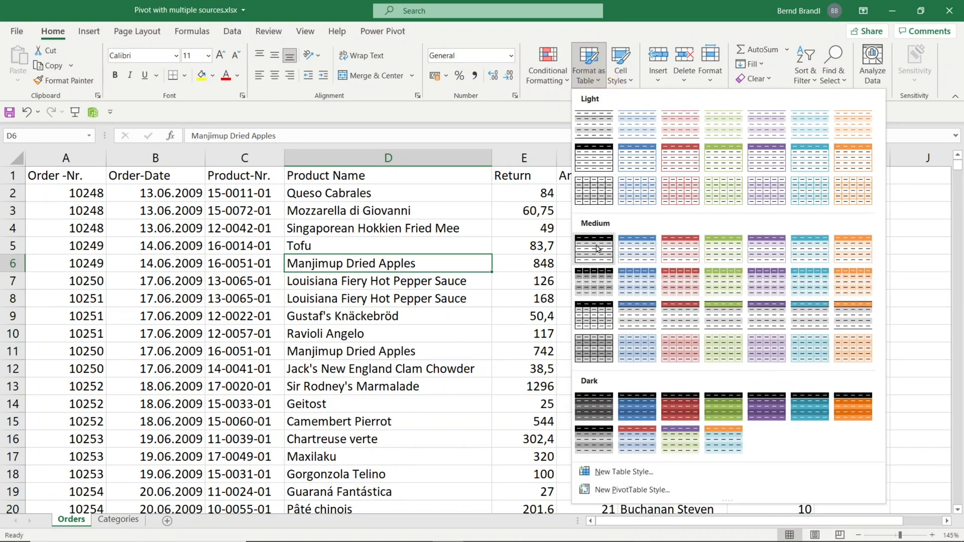
pyautogui.click(595, 251)
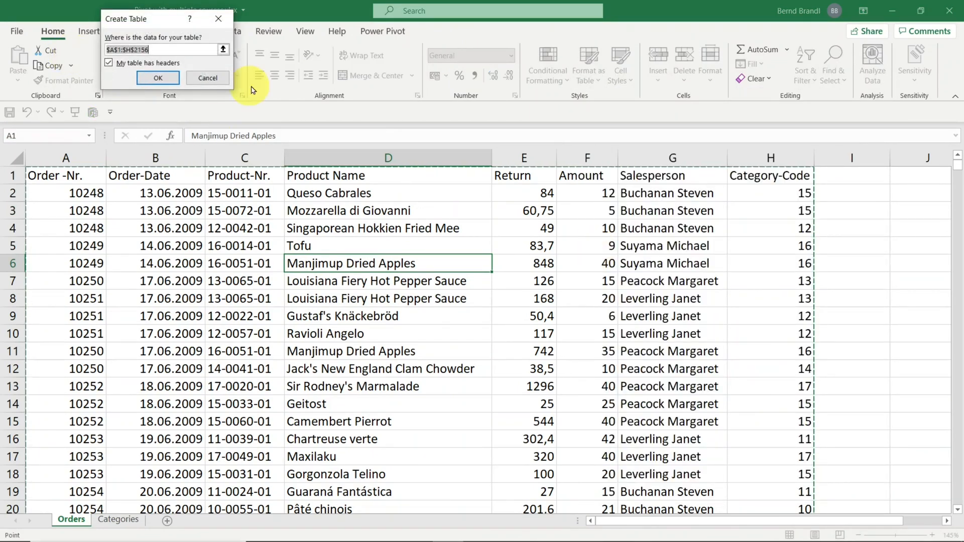
pyautogui.click(153, 76)
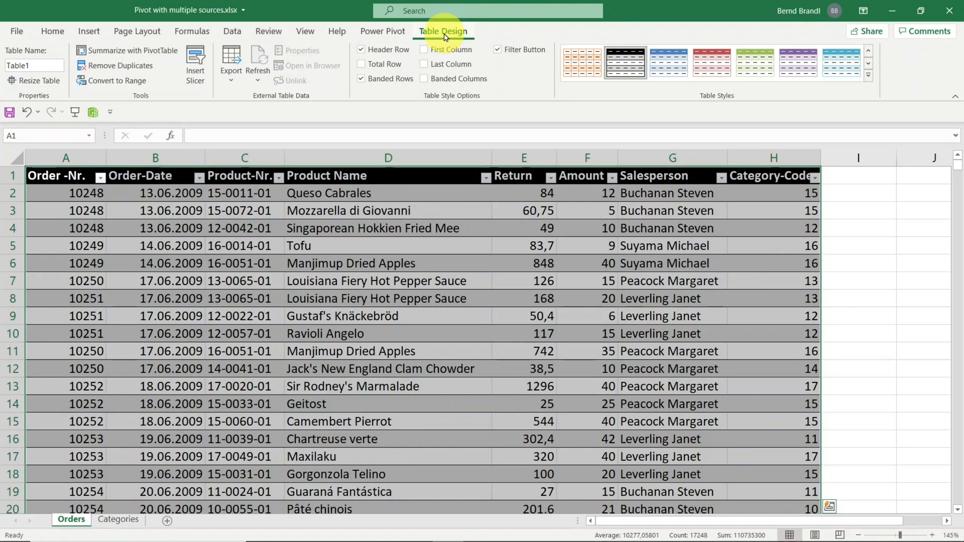
# - Rename the table on the Orders sheet as Orders
pyautogui.click(33, 61)
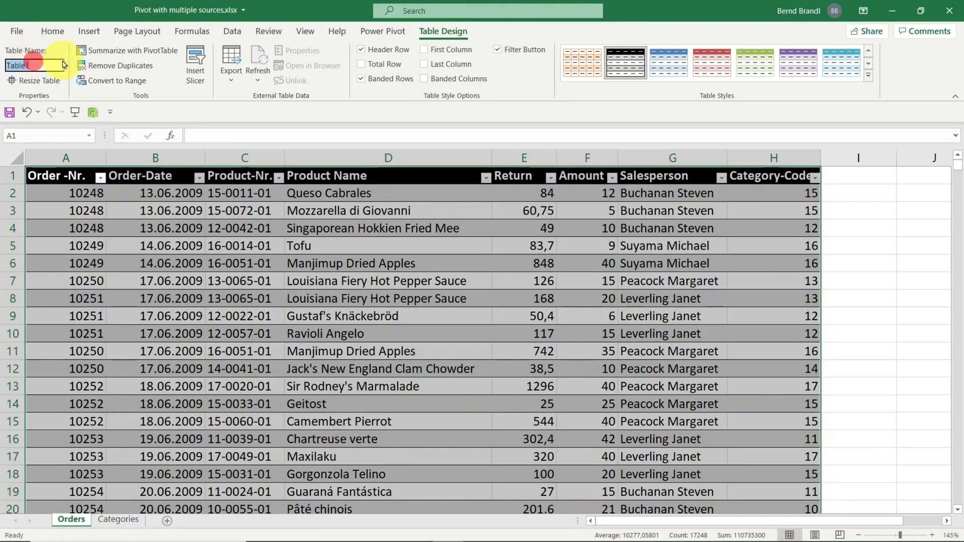
pyautogui.write('Orders')
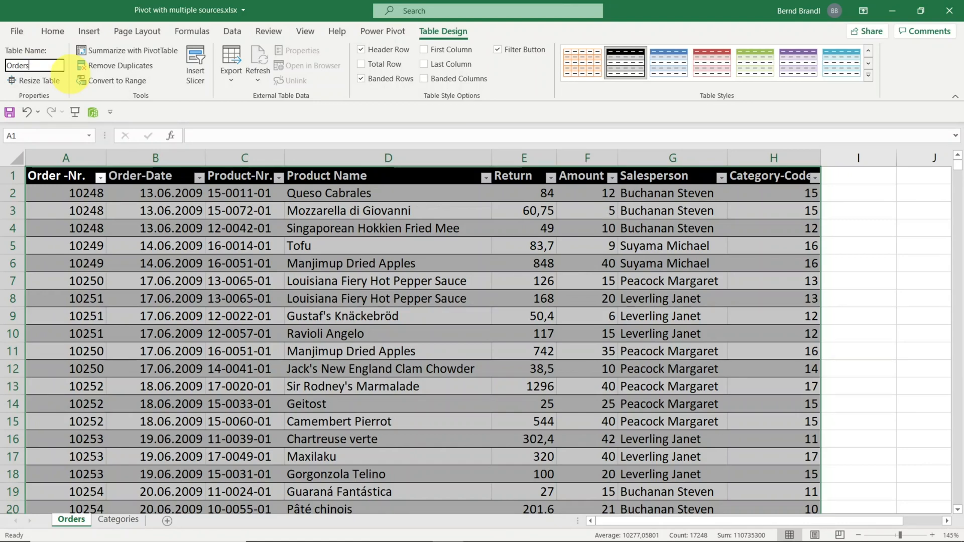
pyautogui.press('Return')
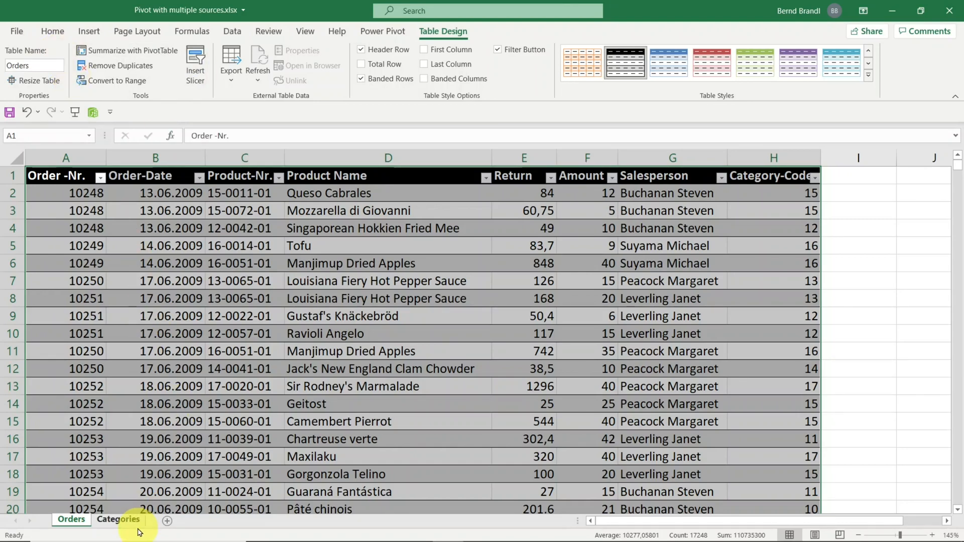
# - Format the Categories sheet data A1:B9 as a table with headers, using the first black Medium style
pyautogui.click(121, 520)
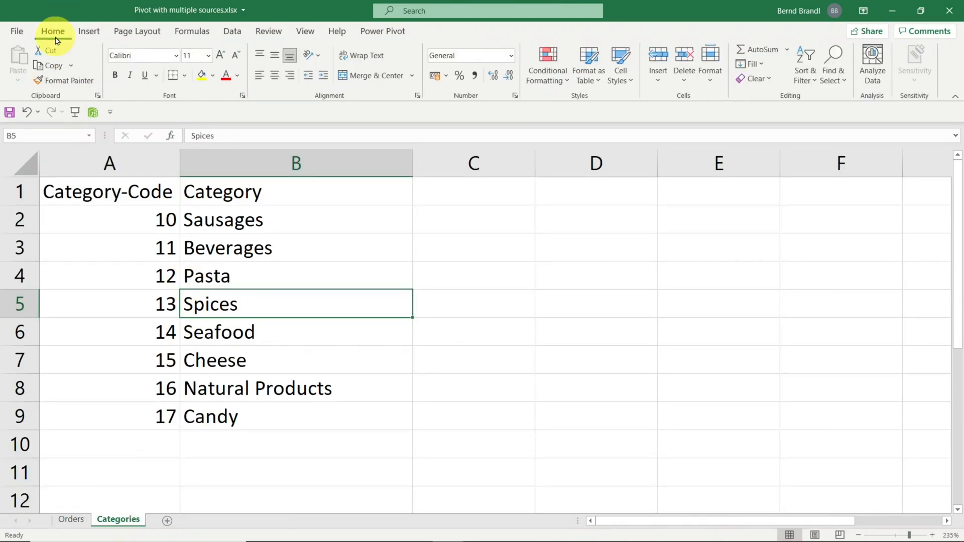
pyautogui.click(591, 76)
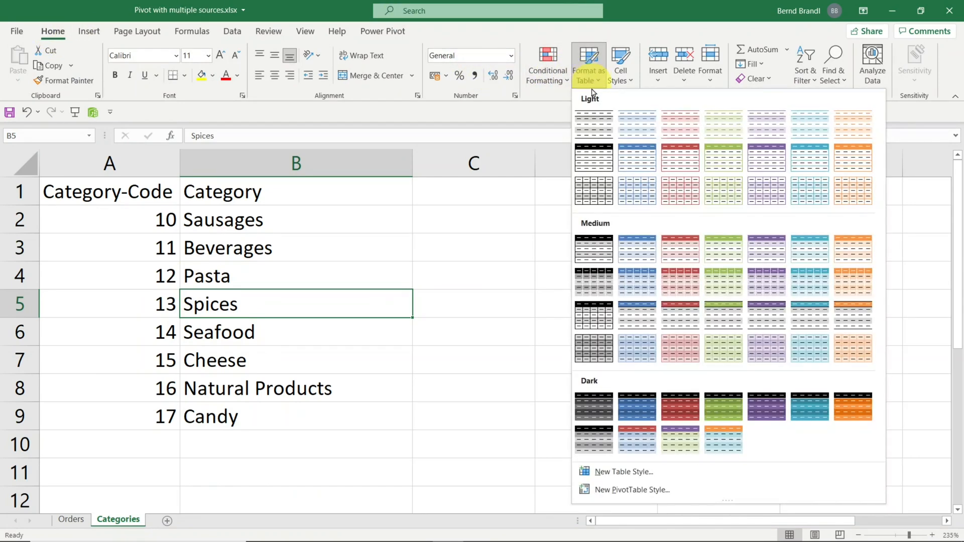
pyautogui.click(592, 248)
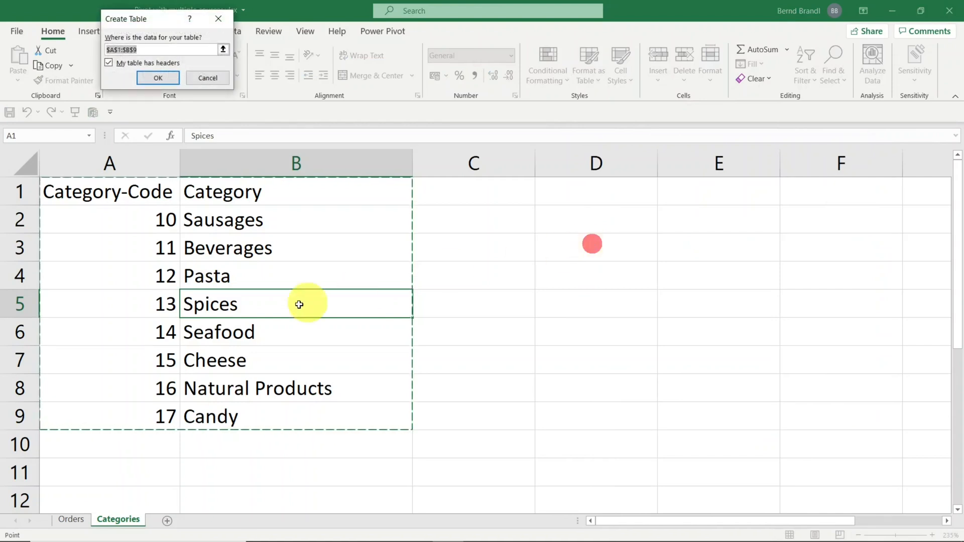
pyautogui.click(168, 76)
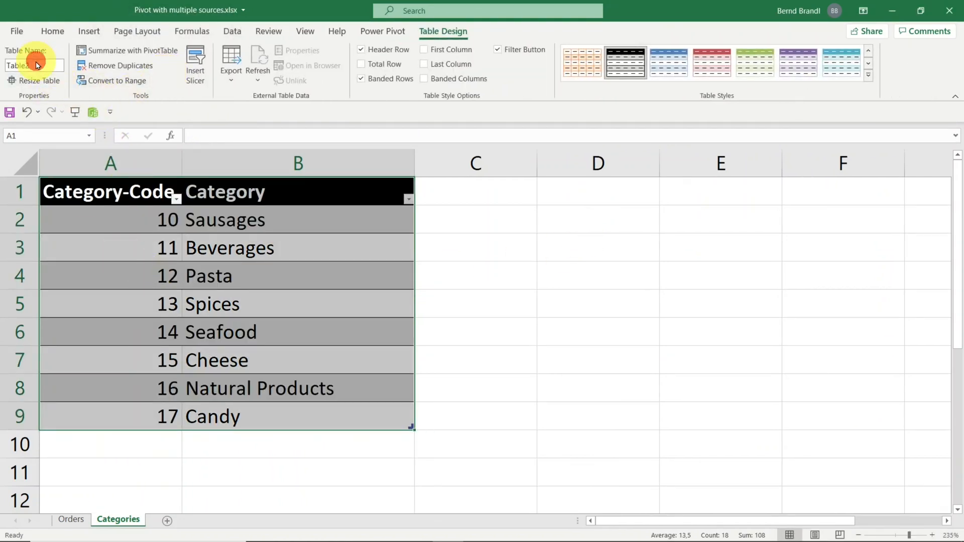
# - Rename the table on the Categories sheet as Category
pyautogui.click(36, 60)
pyautogui.write('Category')
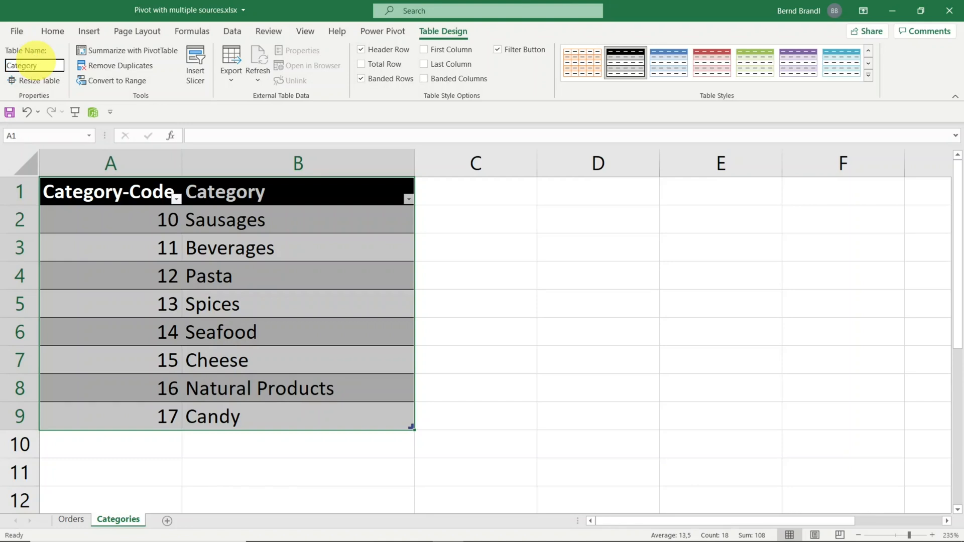
pyautogui.press('Return')
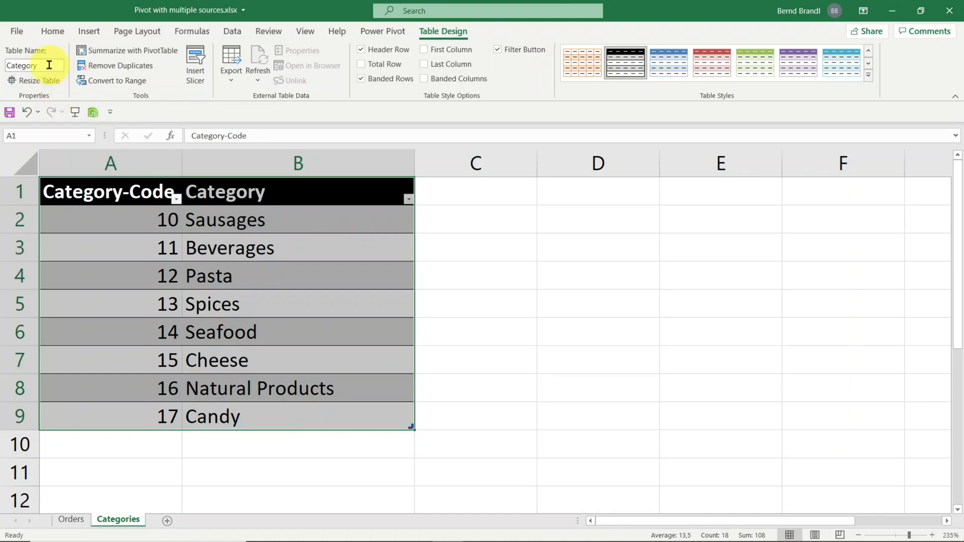
# - Start a new table relationship with Orders as the table and Category-Code as its foreign column
pyautogui.click(74, 520)
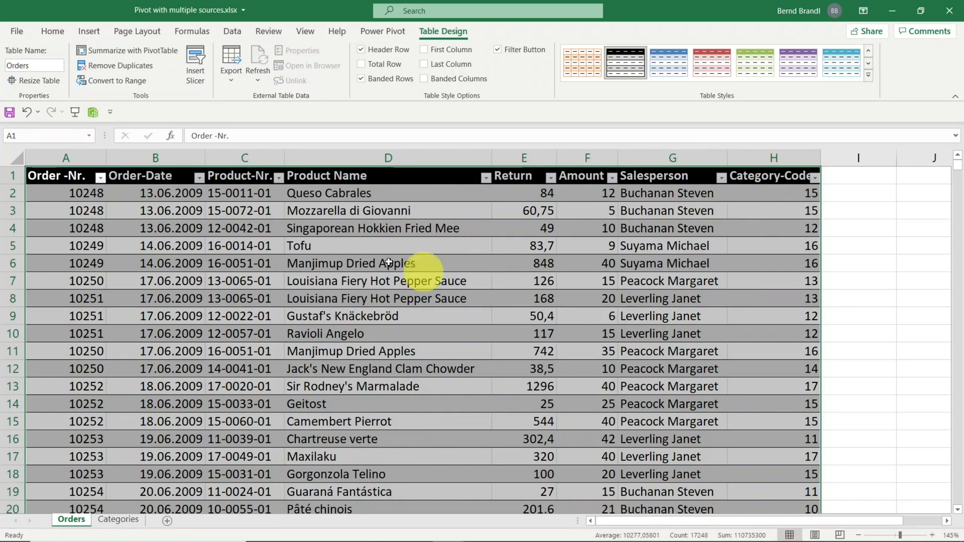
pyautogui.click(232, 31)
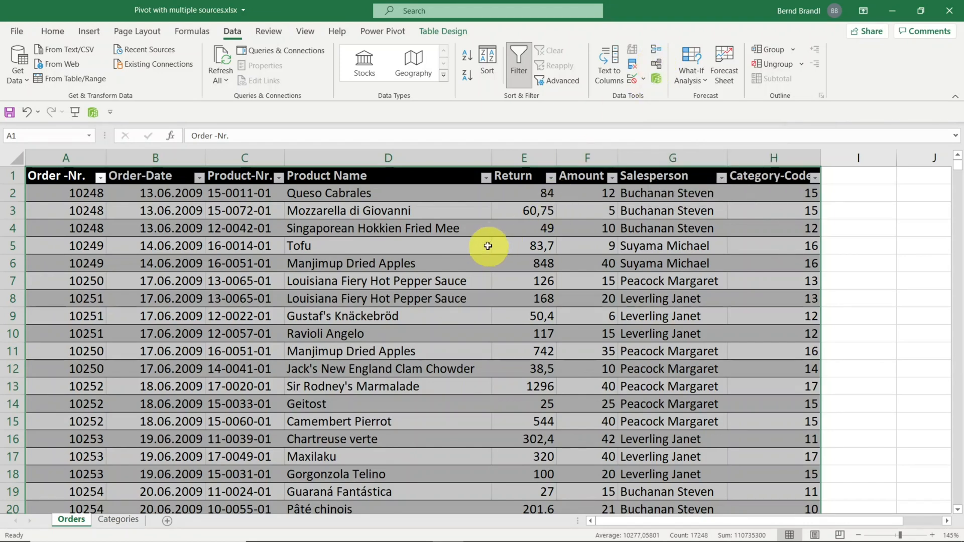
pyautogui.click(115, 520)
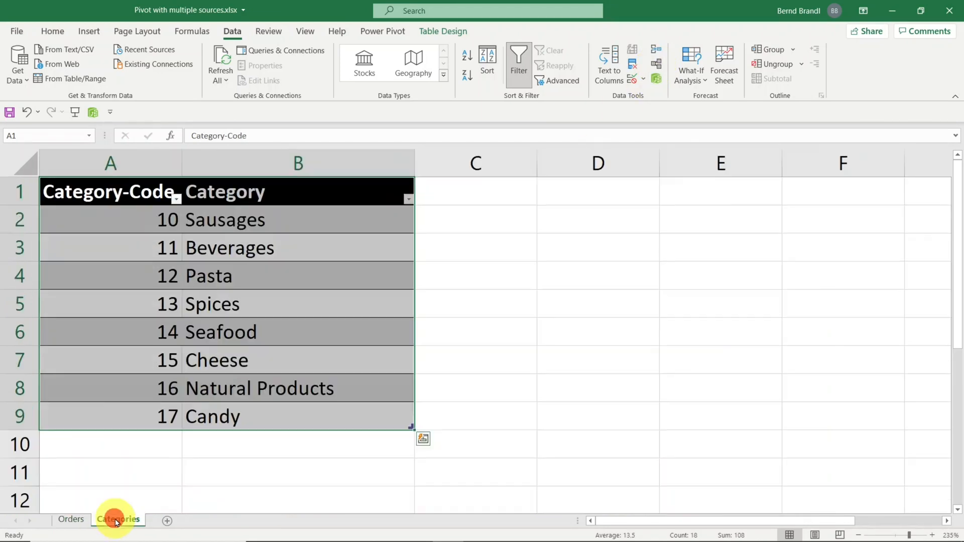
pyautogui.click(73, 520)
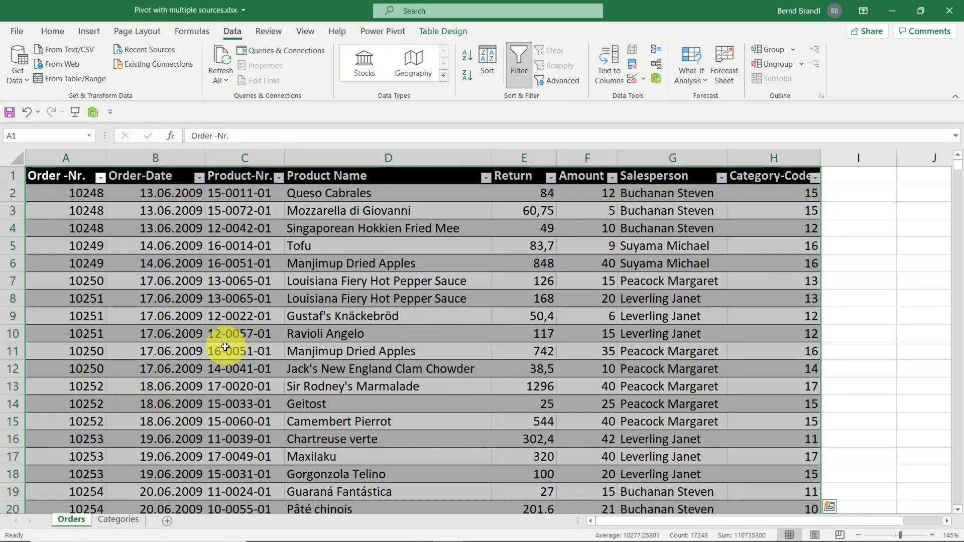
pyautogui.click(657, 63)
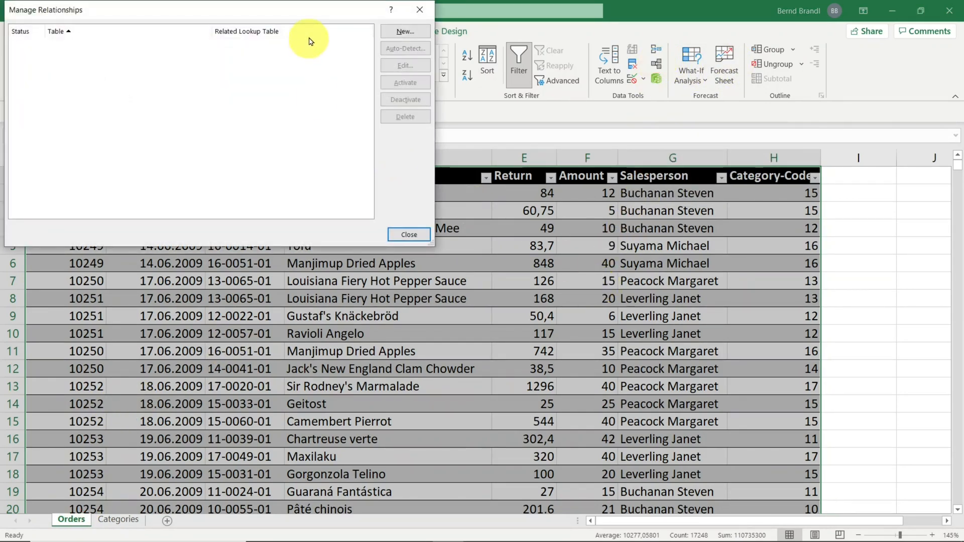
pyautogui.moveTo(308, 11); pyautogui.dragTo(324, 59)
pyautogui.click(423, 82)
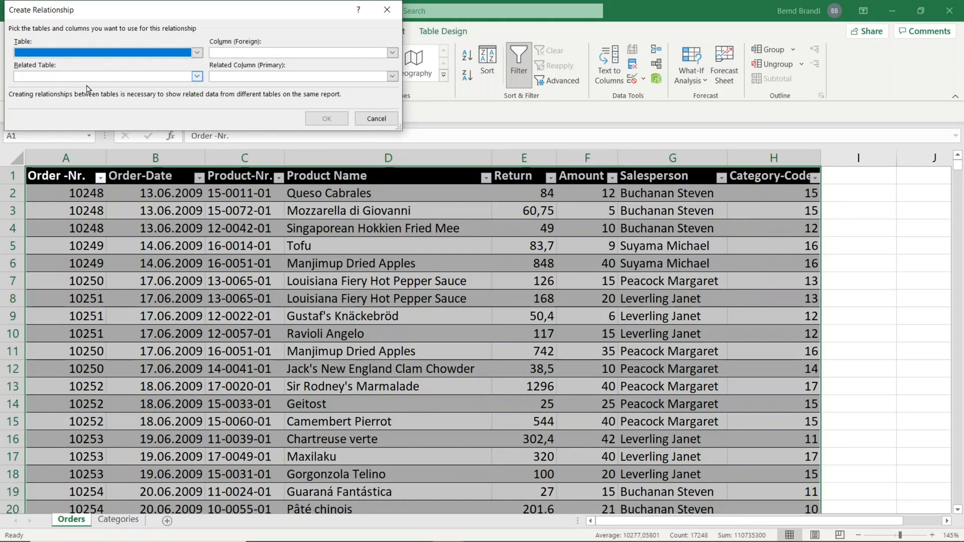
pyautogui.click(197, 53)
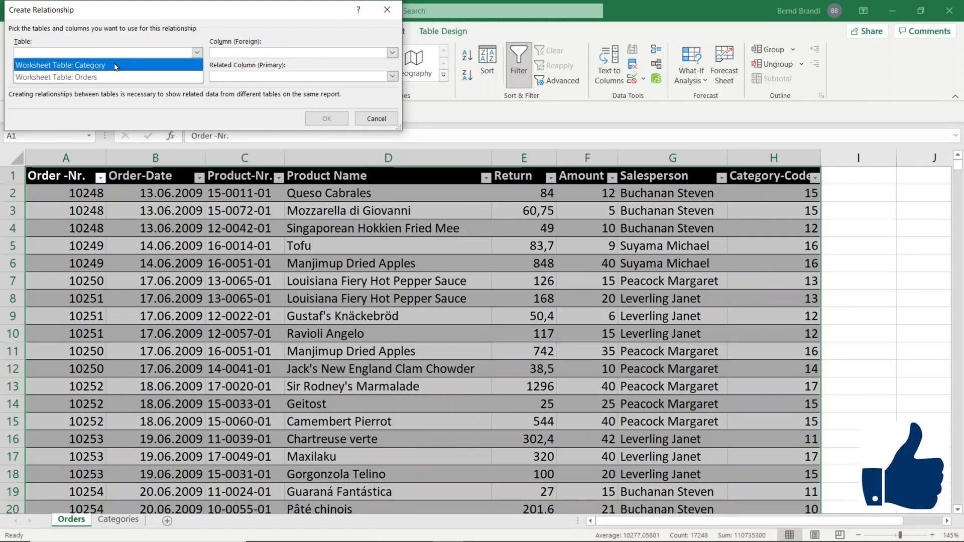
pyautogui.click(102, 77)
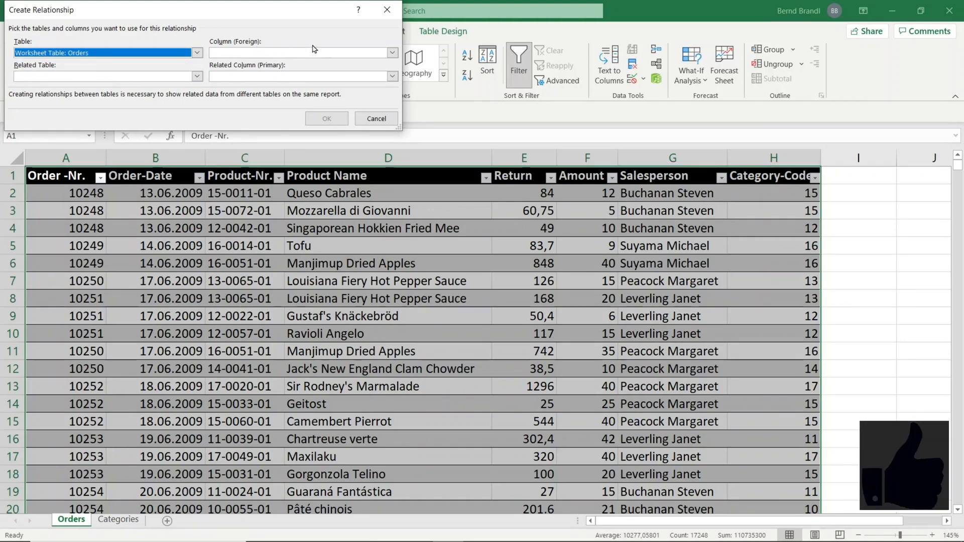
pyautogui.click(393, 52)
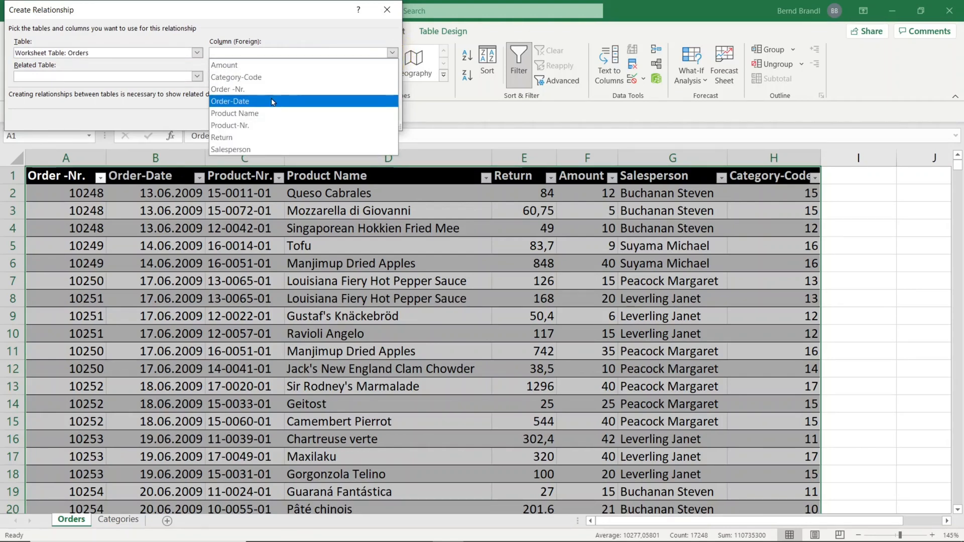
pyautogui.click(231, 77)
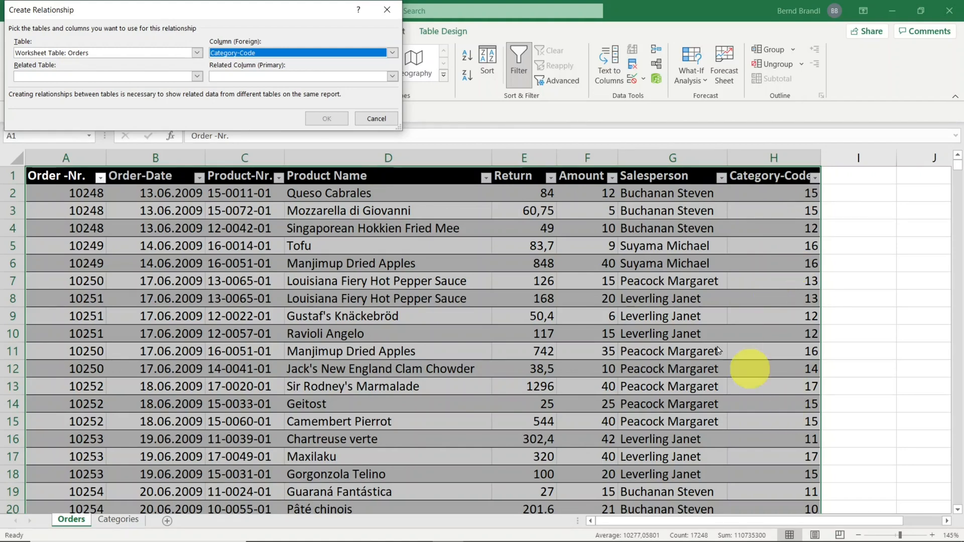
# - Set Category as the related table with Category-Code as the primary column, and create the relationship
pyautogui.click(197, 76)
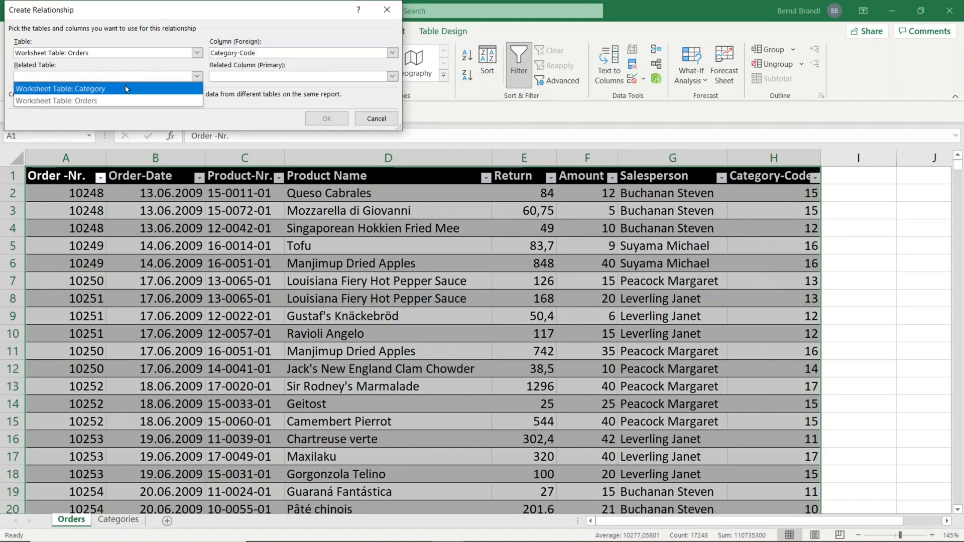
pyautogui.click(107, 91)
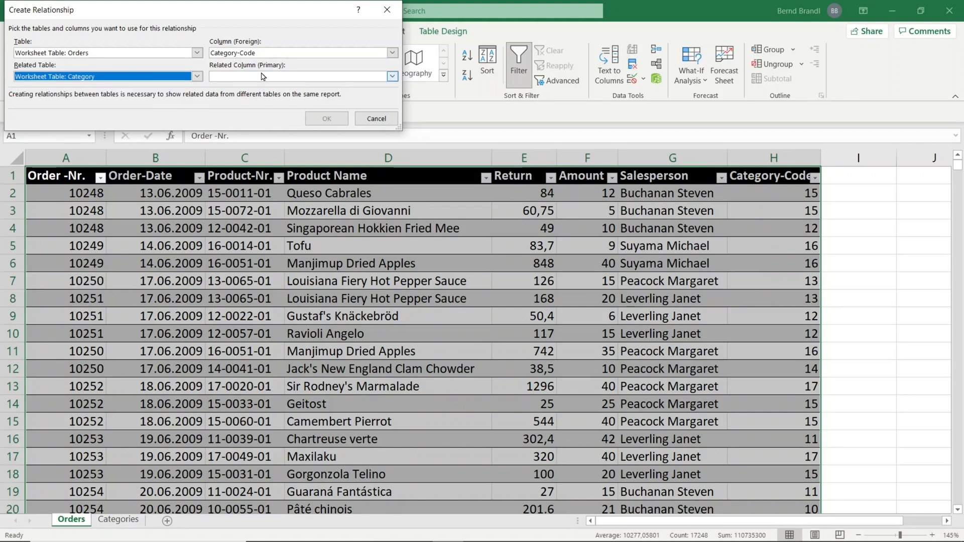
pyautogui.click(374, 77)
pyautogui.click(351, 101)
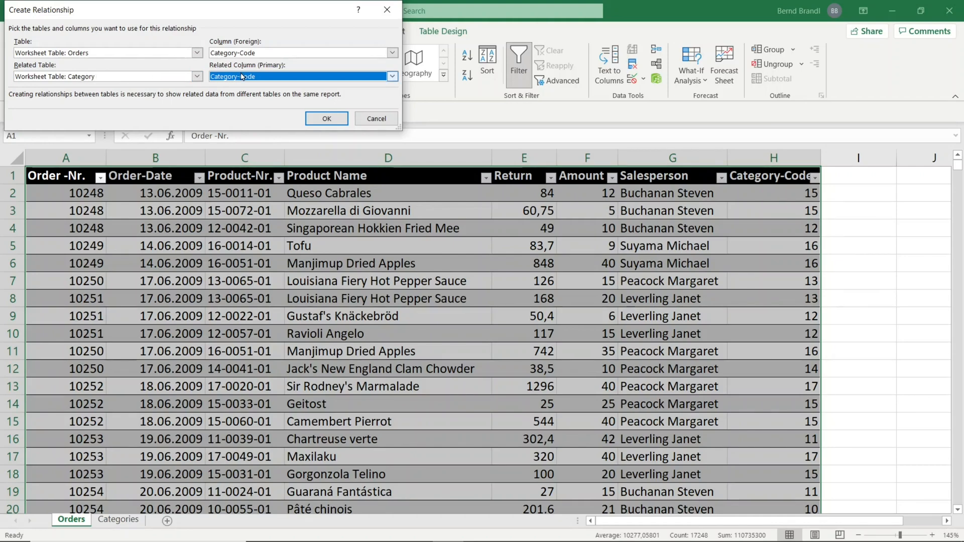
pyautogui.click(330, 120)
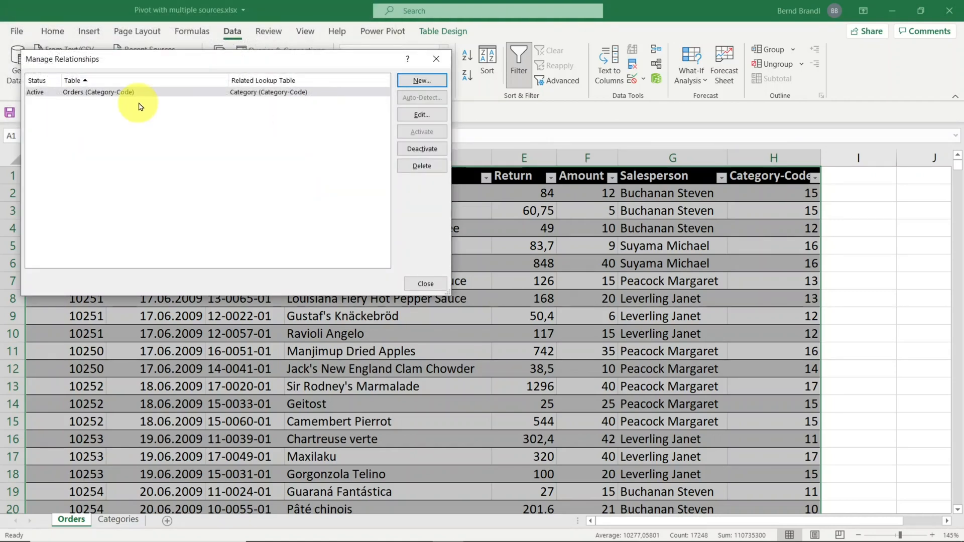
# - Review the tables and columns of the Orders–Category relationship, leave it as is and close the relationship manager
pyautogui.doubleClick(189, 93)
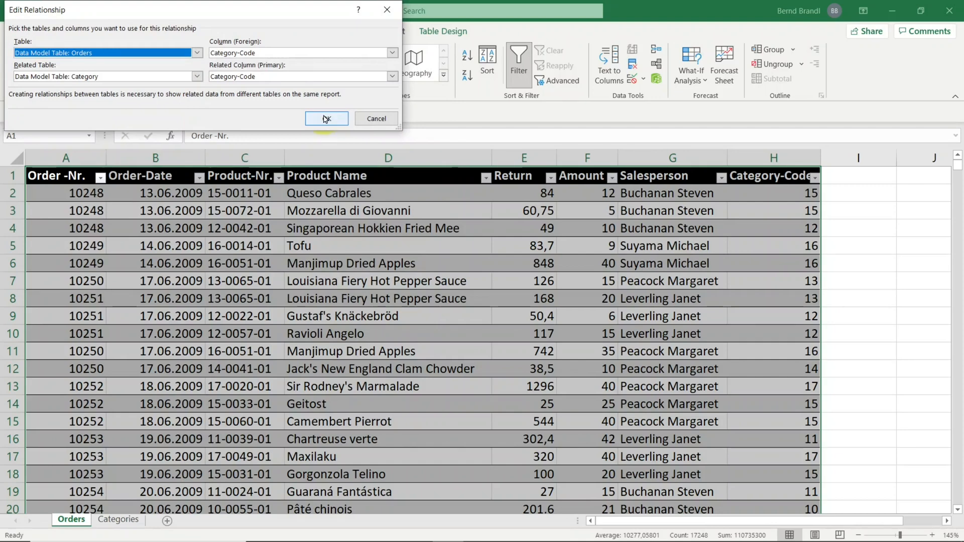
pyautogui.click(325, 119)
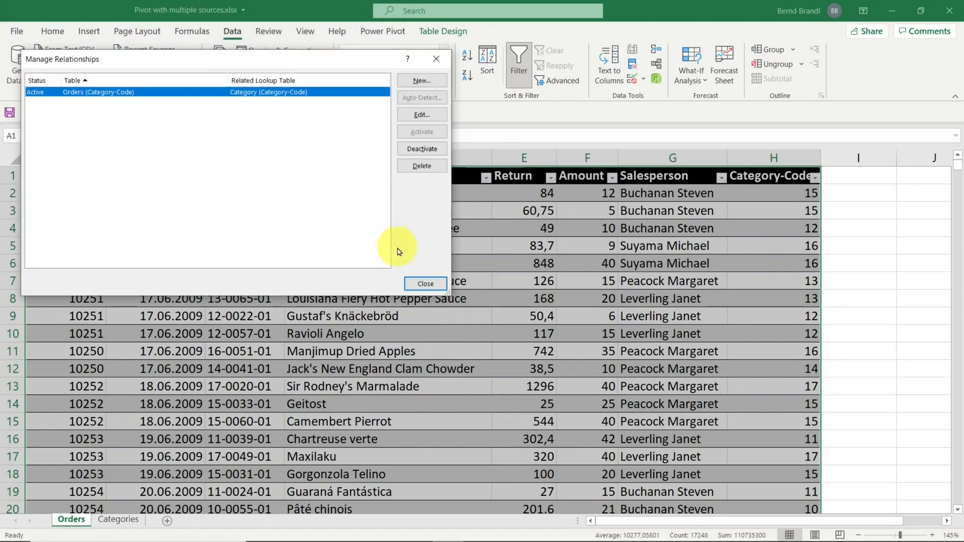
pyautogui.click(421, 282)
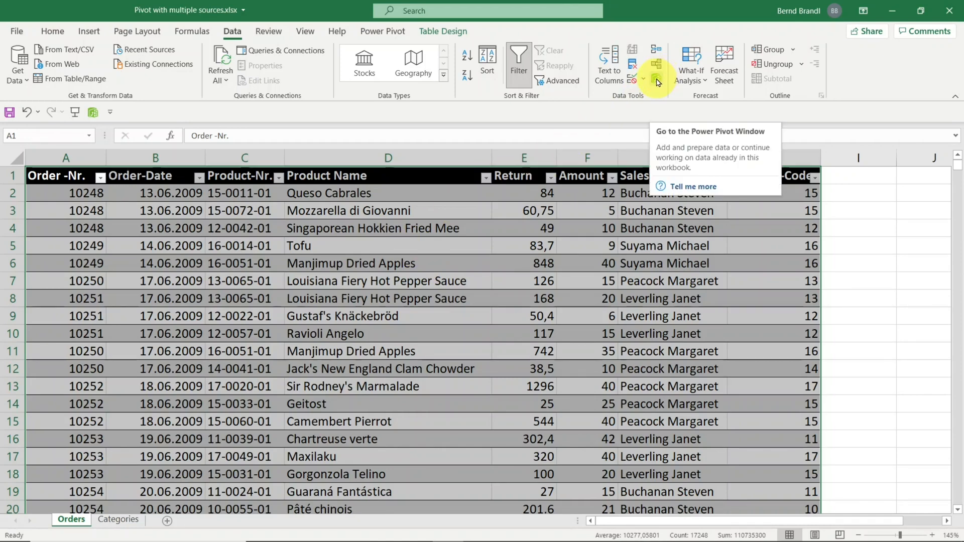
# - Show the data model as a diagram in Power Pivot, placing Category above Orders and enlarging Orders to fit all its fields
pyautogui.click(656, 79)
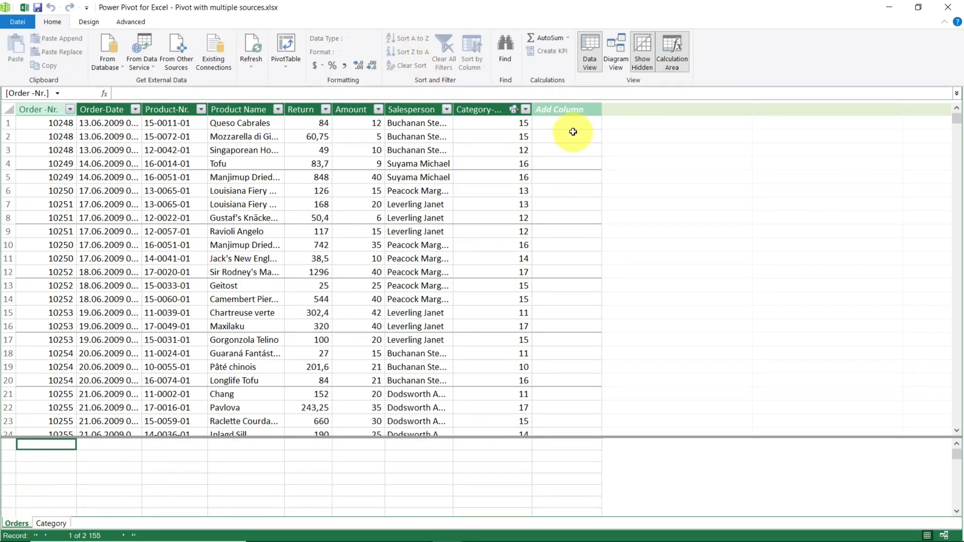
pyautogui.click(620, 48)
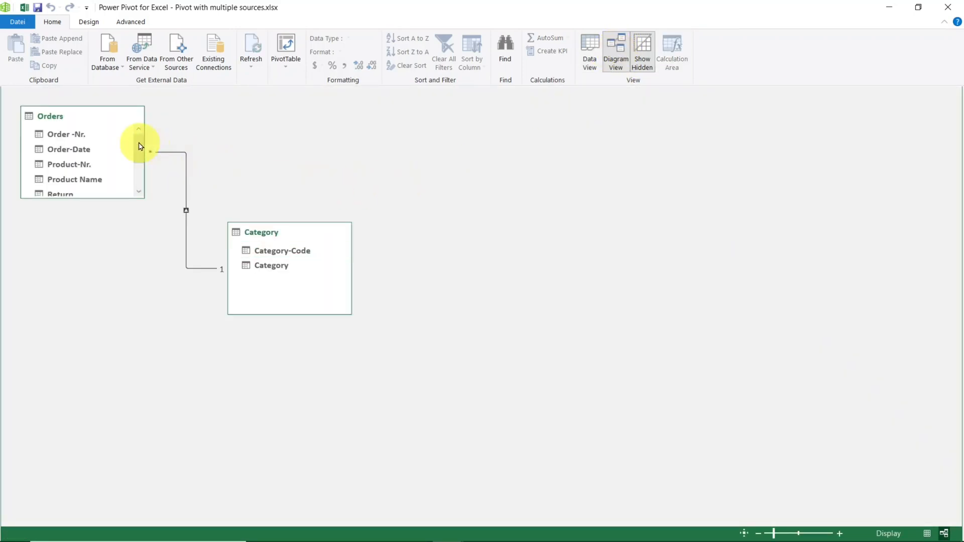
pyautogui.moveTo(85, 113); pyautogui.dragTo(541, 337)
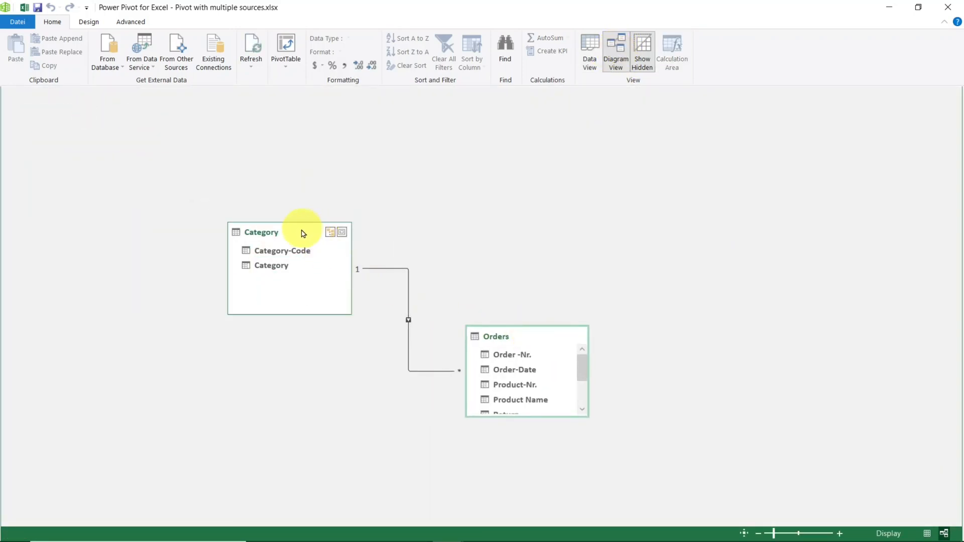
pyautogui.moveTo(303, 232); pyautogui.dragTo(304, 124)
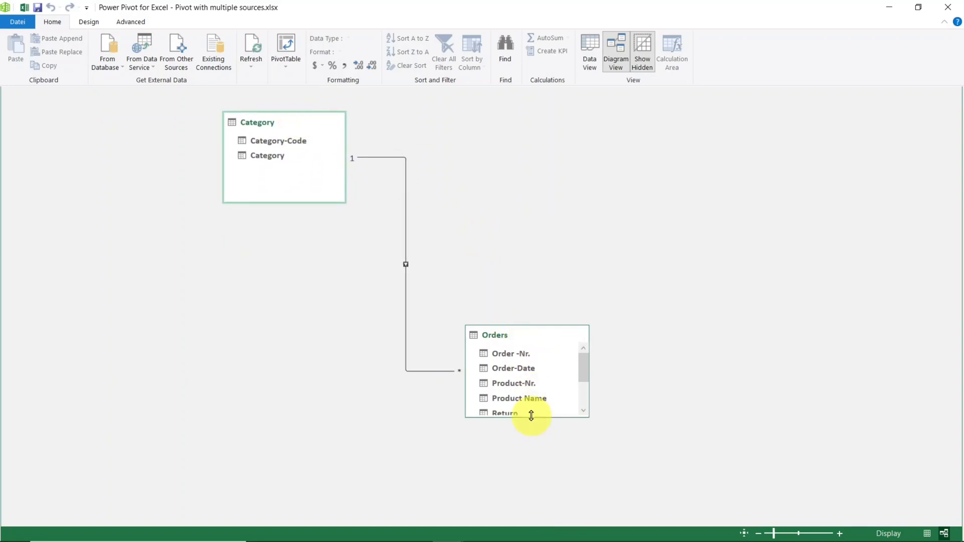
pyautogui.moveTo(531, 415); pyautogui.dragTo(537, 465)
pyautogui.moveTo(521, 333); pyautogui.dragTo(442, 260)
pyautogui.moveTo(469, 395); pyautogui.dragTo(476, 426)
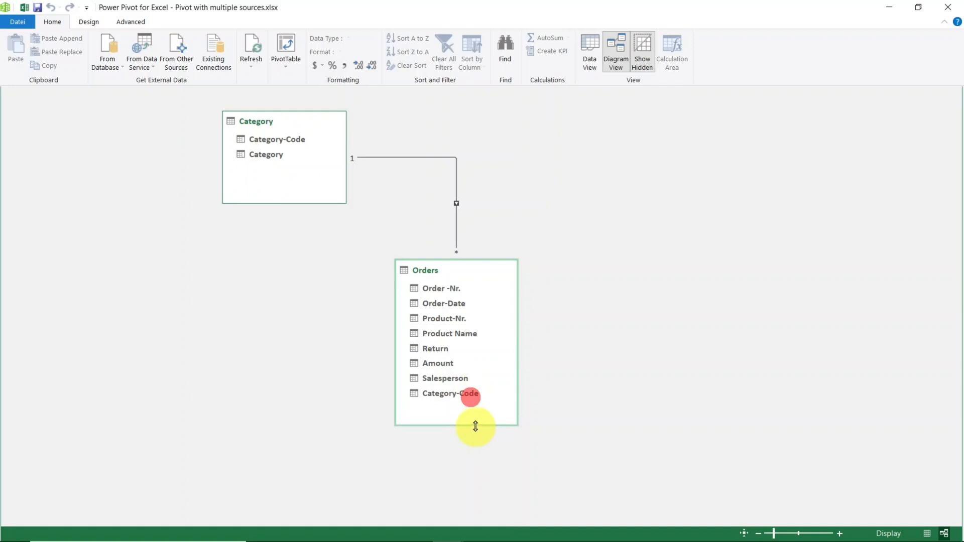
pyautogui.click(459, 170)
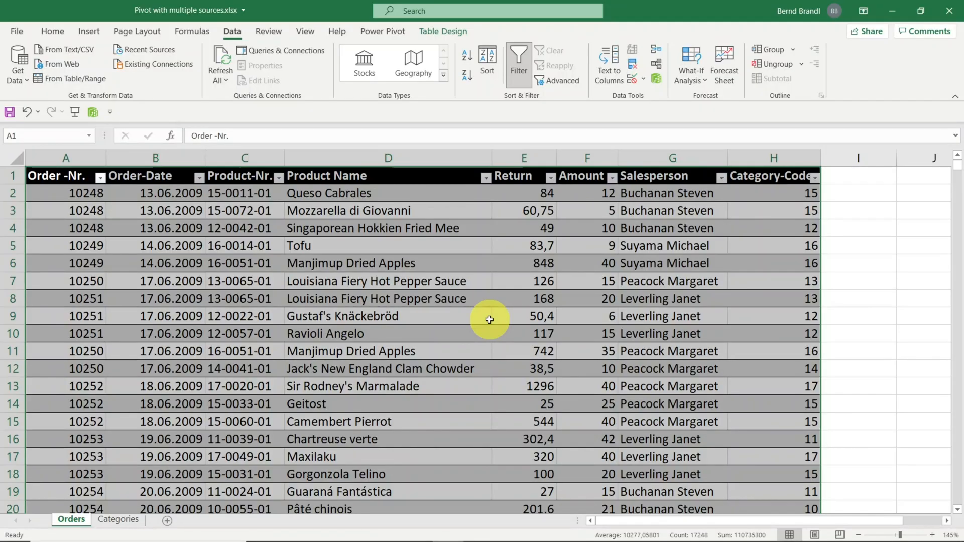
# - Back in the Excel workbook, create a PivotTable on a new worksheet using this workbook's Data Model
pyautogui.click(449, 32)
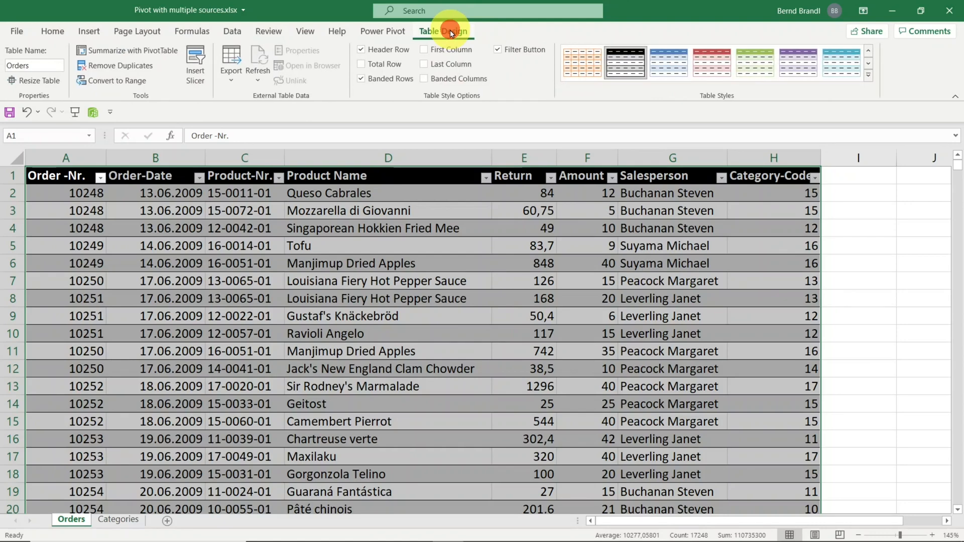
pyautogui.click(121, 52)
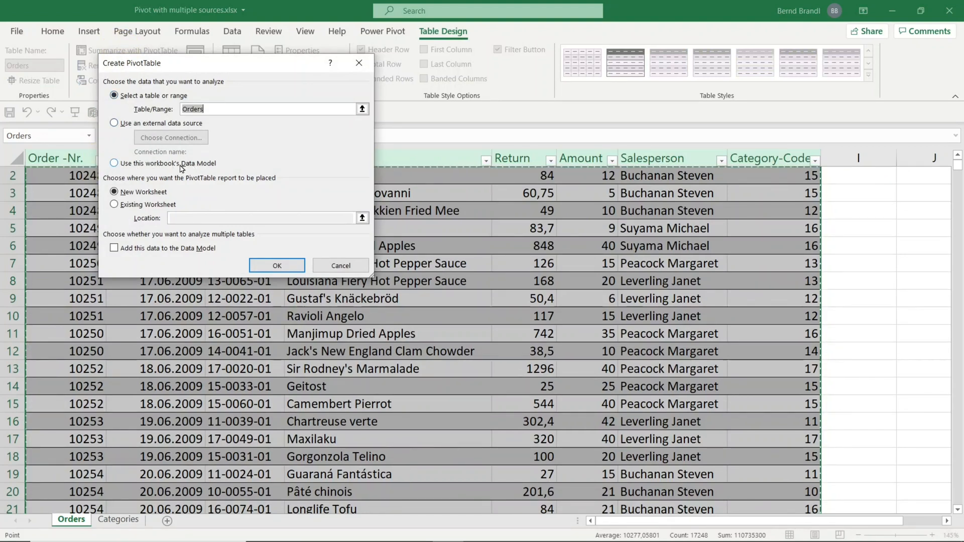
pyautogui.click(114, 163)
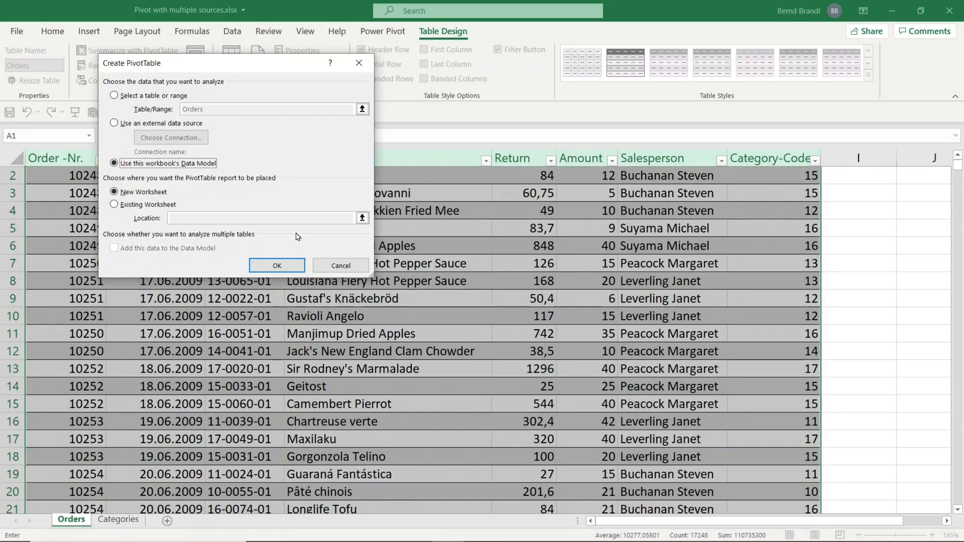
pyautogui.click(280, 265)
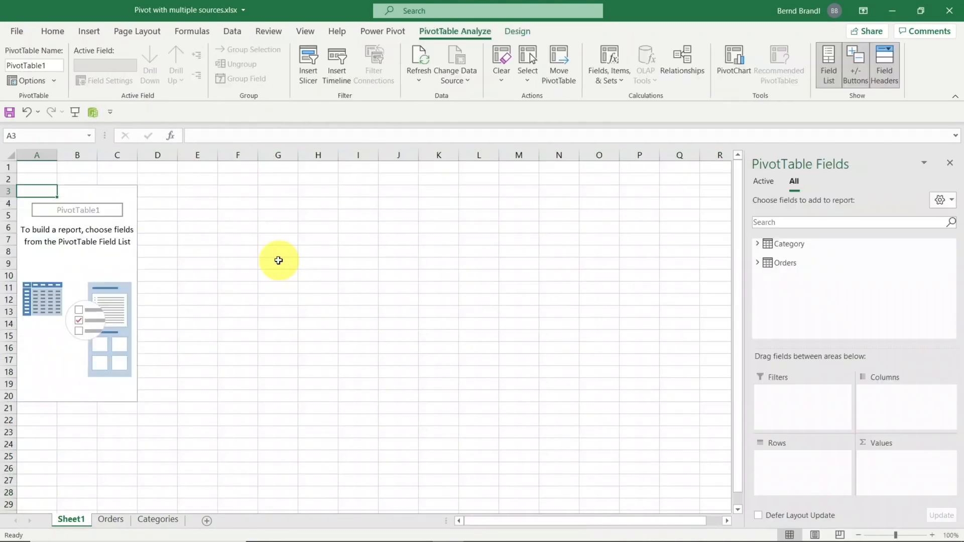
# - Rename the new PivotTable worksheet as Pivot
pyautogui.doubleClick(73, 518)
pyautogui.write('Pivot')
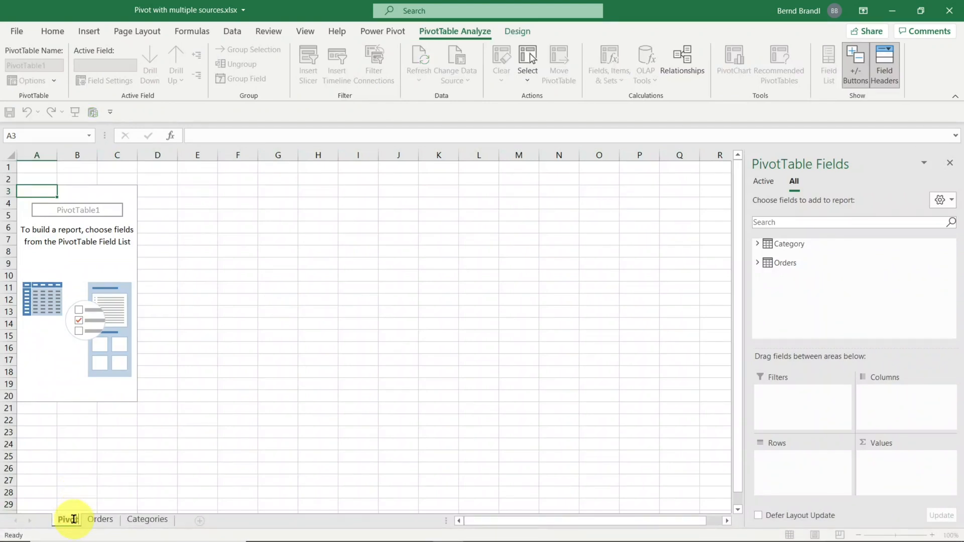
pyautogui.press('Return')
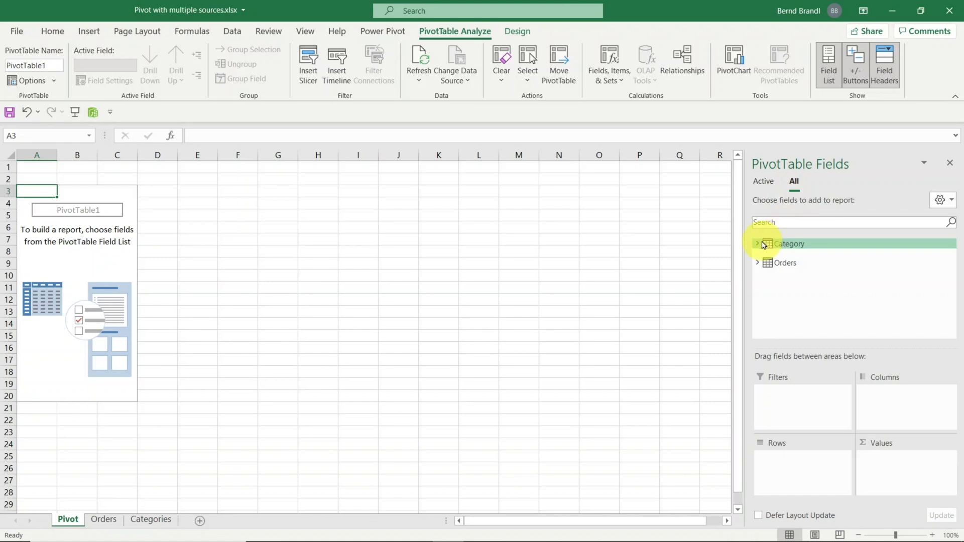
# - Add Salesperson to the rows and Amount to the values of the PivotTable from the Orders table
pyautogui.click(757, 263)
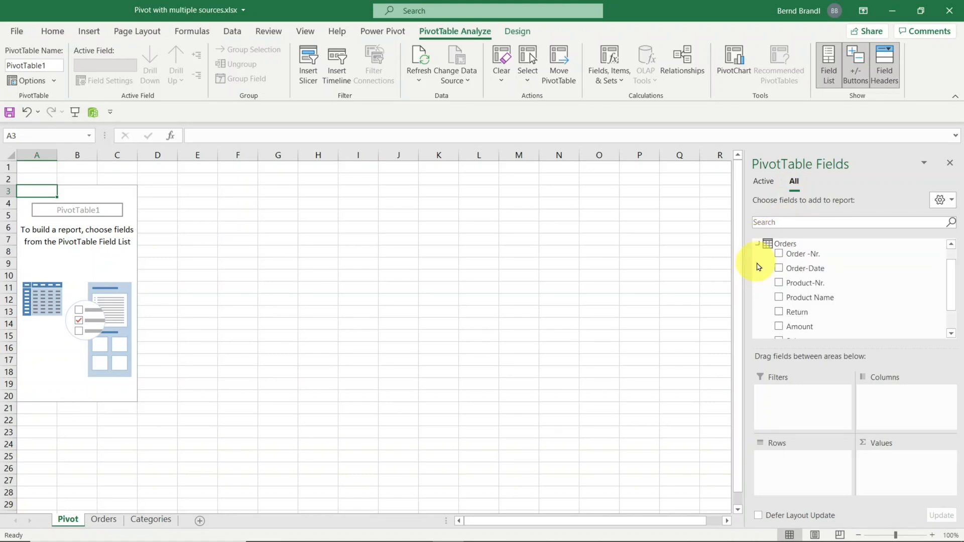
pyautogui.scroll(-1, 770, 281)
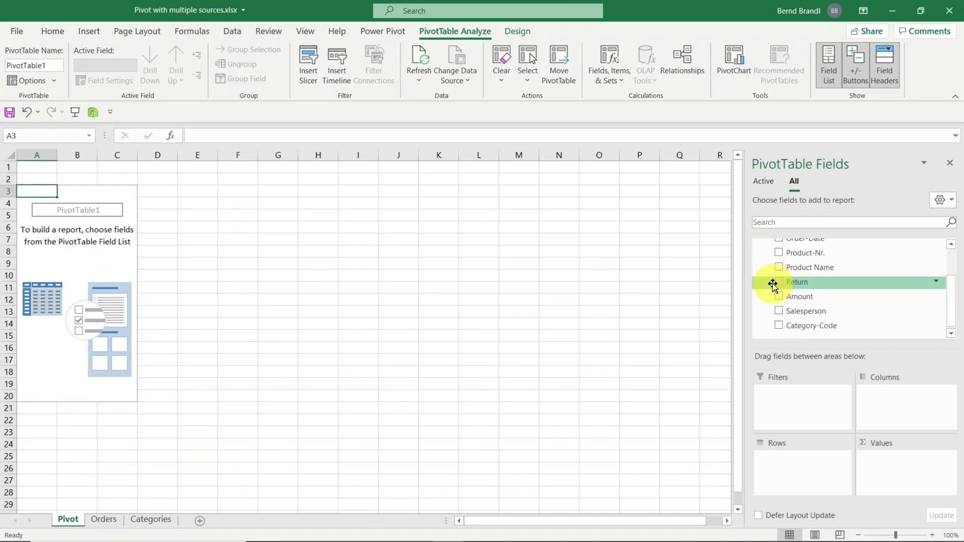
pyautogui.click(781, 314)
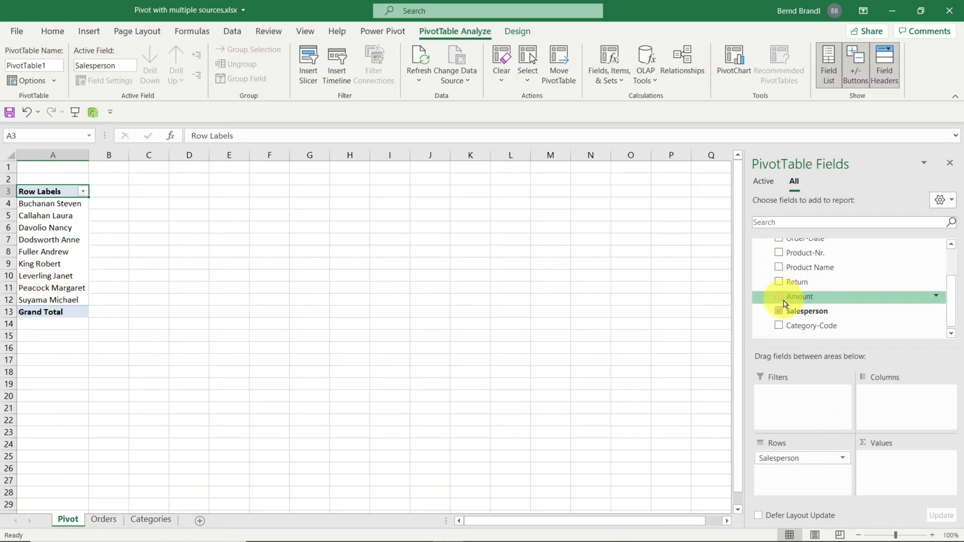
pyautogui.click(780, 298)
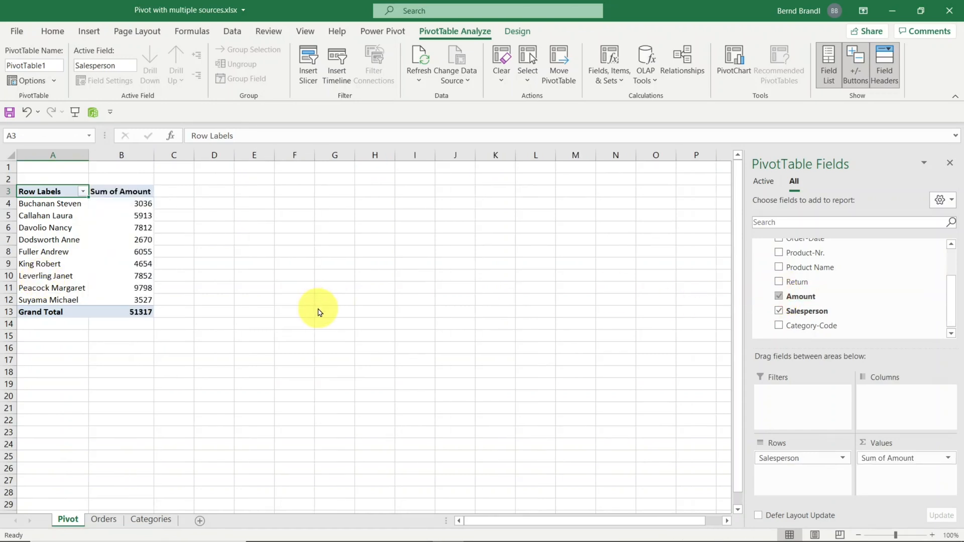
# - Format the PivotTable's Sum of Amount values as Currency in € with 0 decimal places
pyautogui.keyDown('ctrl'); pyautogui.scroll(6, 318, 311); pyautogui.keyUp('ctrl')
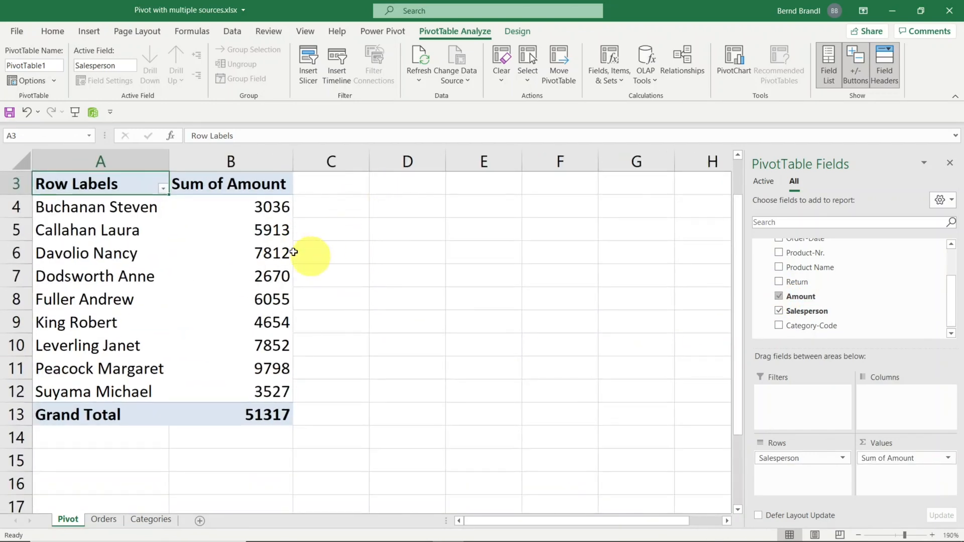
pyautogui.rightClick(269, 234)
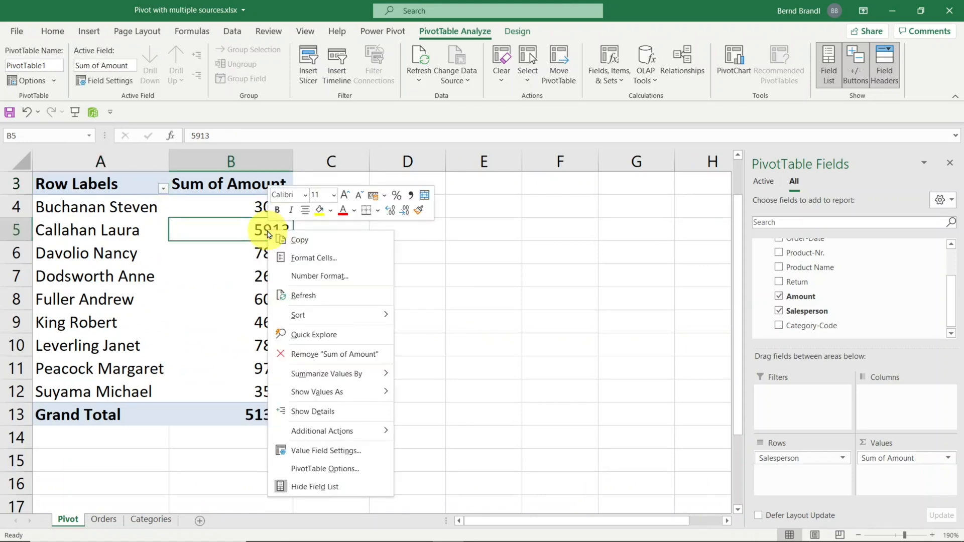
pyautogui.click(324, 277)
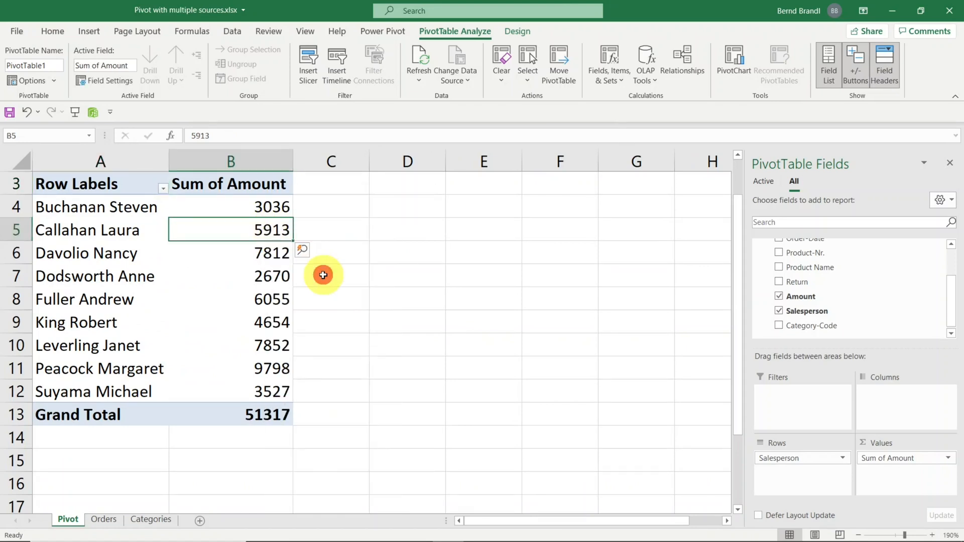
pyautogui.click(193, 185)
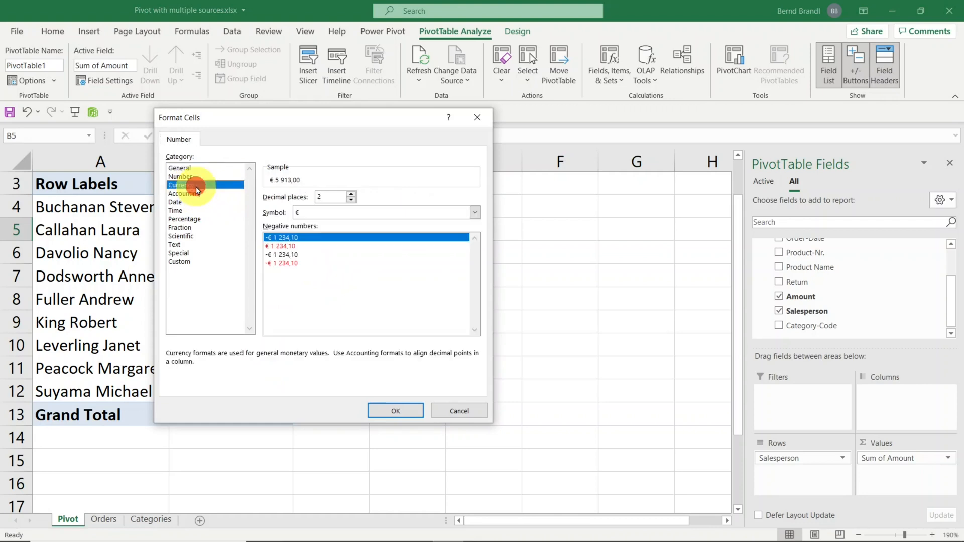
pyautogui.click(350, 202)
pyautogui.click(350, 202)
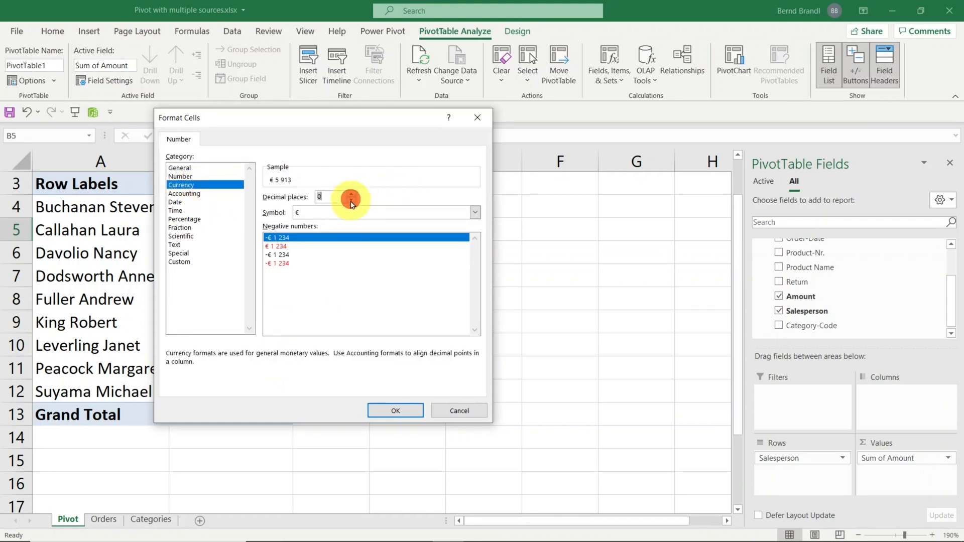
pyautogui.click(402, 411)
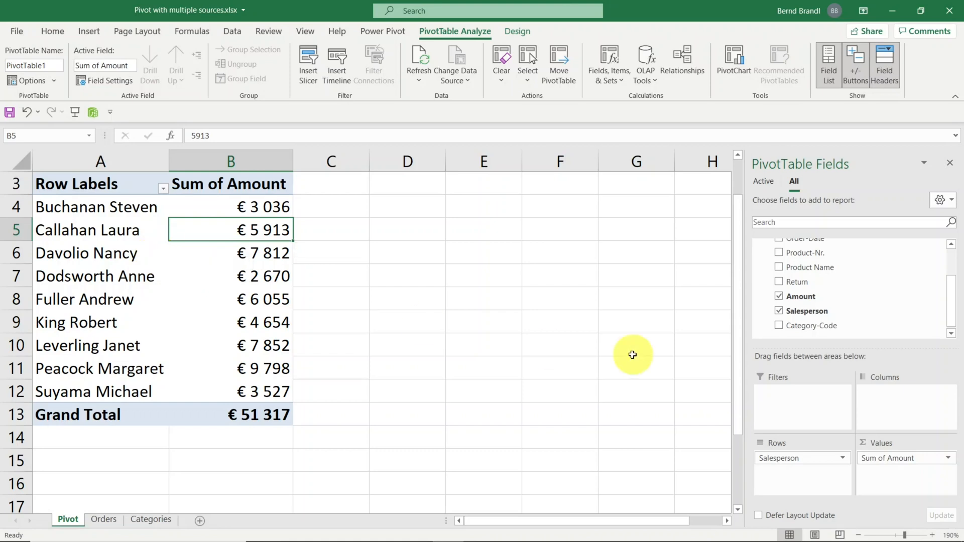
# - Add the Category field from the Category table to the PivotTable rows beneath Salesperson
pyautogui.moveTo(953, 301); pyautogui.dragTo(956, 256)
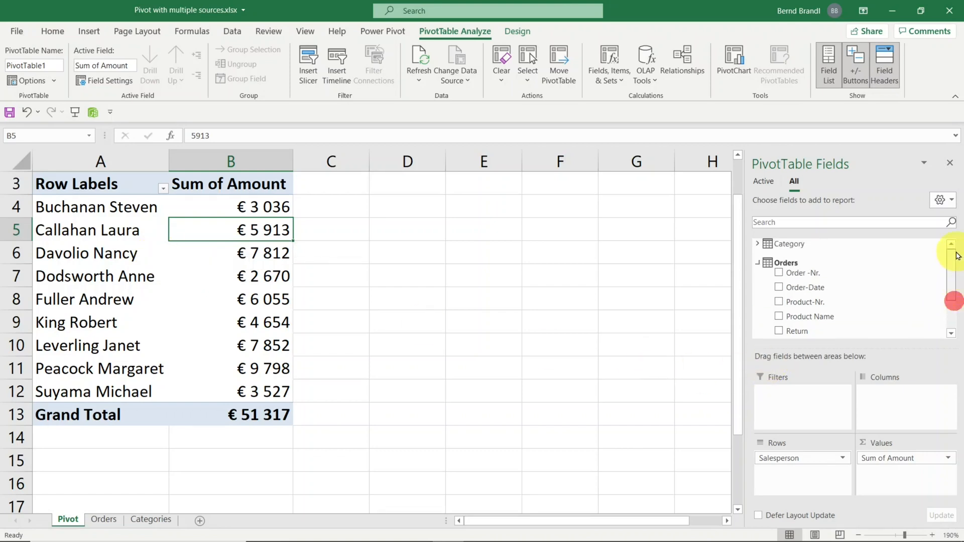
pyautogui.click(758, 243)
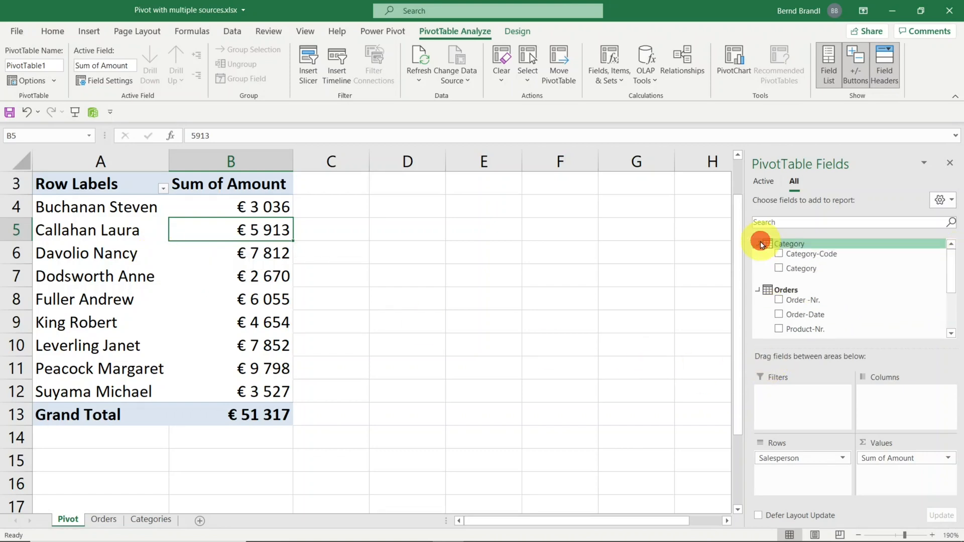
pyautogui.click(778, 269)
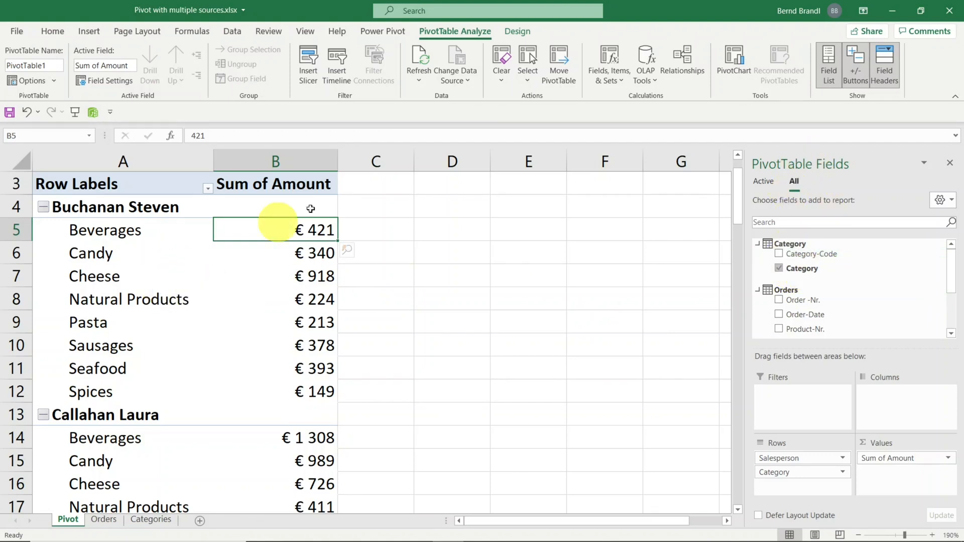
# - Show all PivotTable subtotals at the top of each group
pyautogui.click(522, 34)
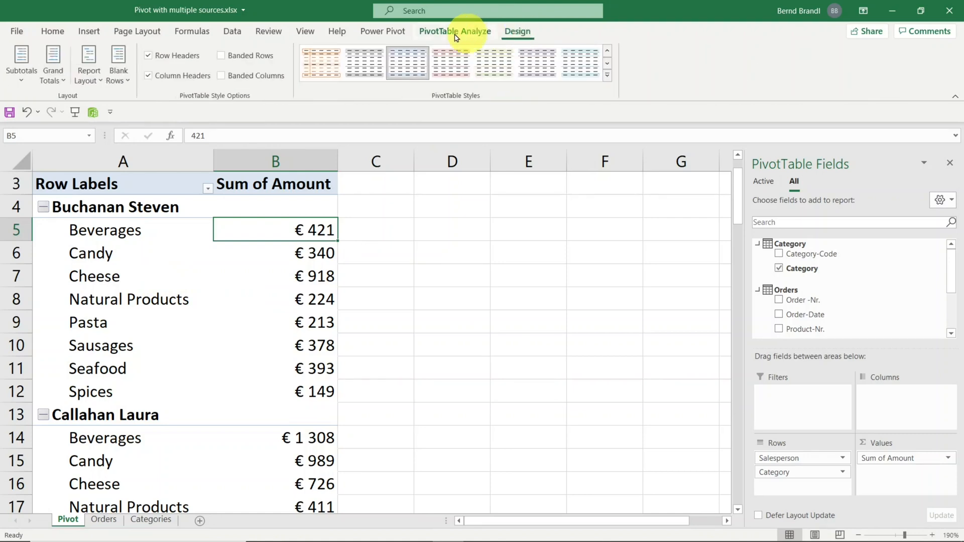
pyautogui.click(22, 79)
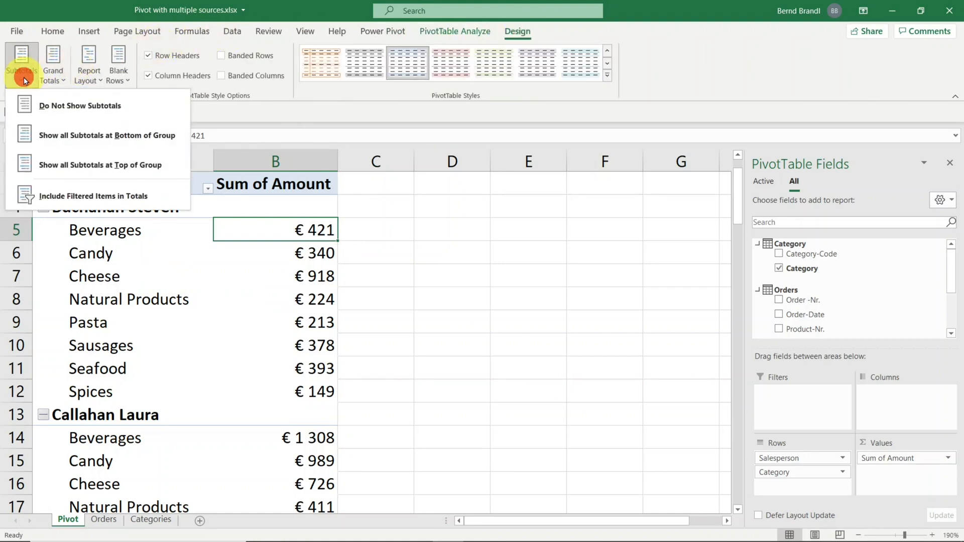
pyautogui.click(44, 160)
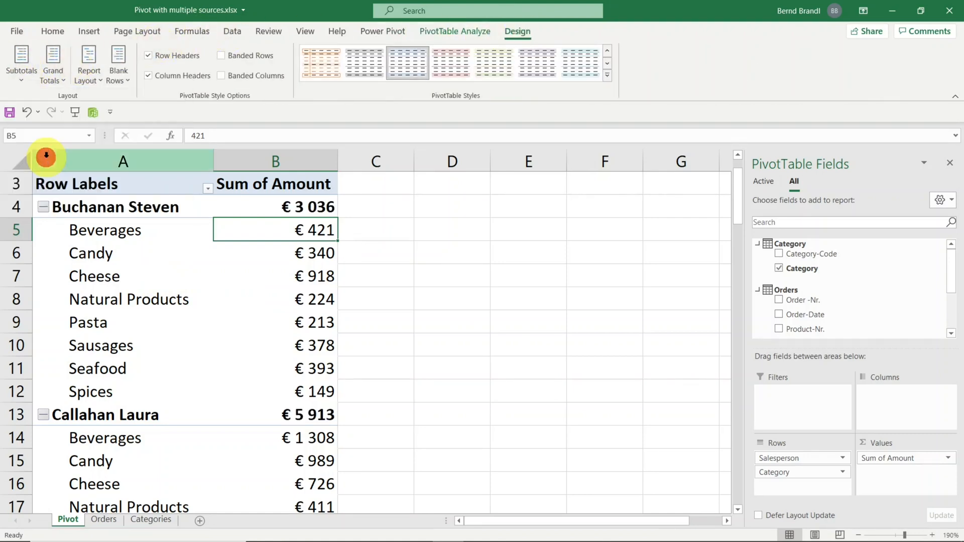
pyautogui.moveTo(319, 294)
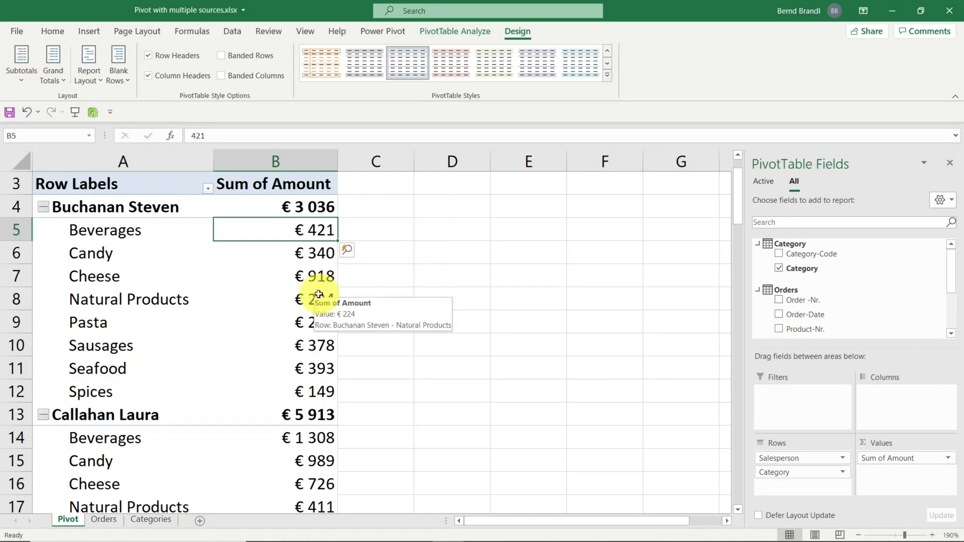
# - Add a slicer for the Salesperson field from the Orders table and move it slightly down the sheet
pyautogui.moveTo(952, 281); pyautogui.dragTo(954, 316)
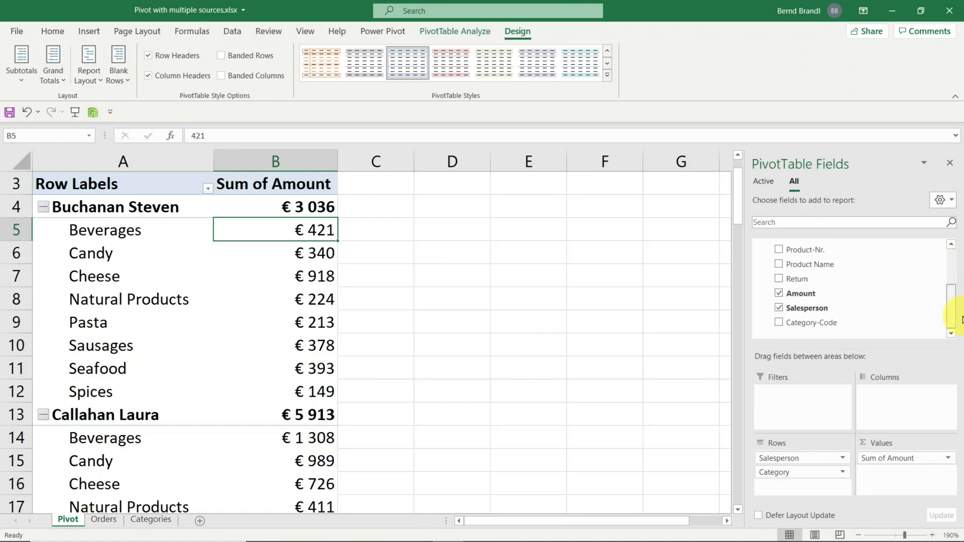
pyautogui.rightClick(802, 310)
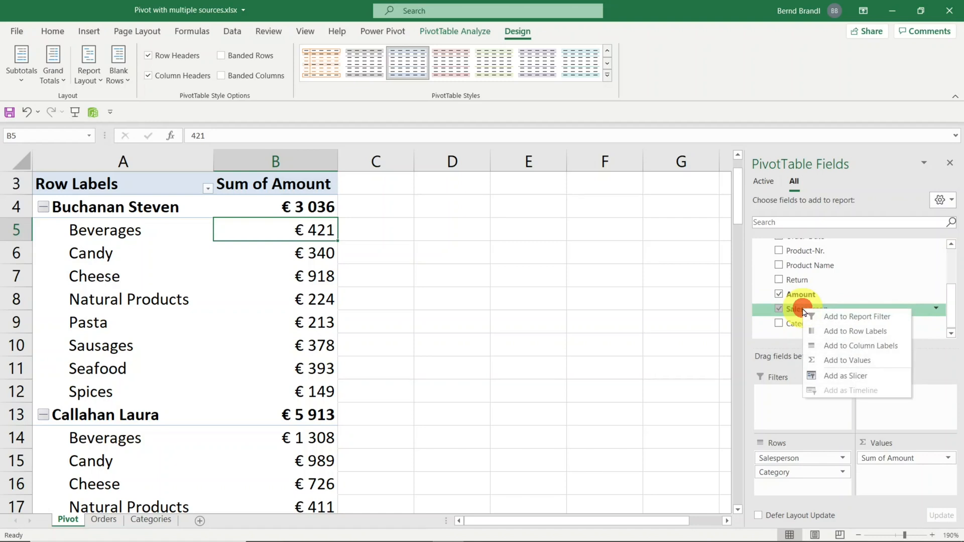
pyautogui.click(846, 376)
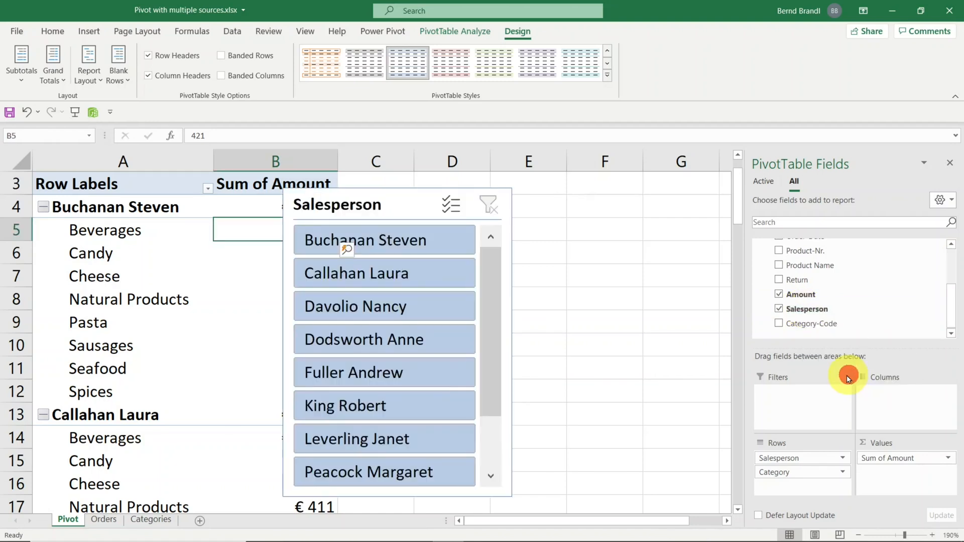
pyautogui.moveTo(401, 211); pyautogui.dragTo(397, 234)
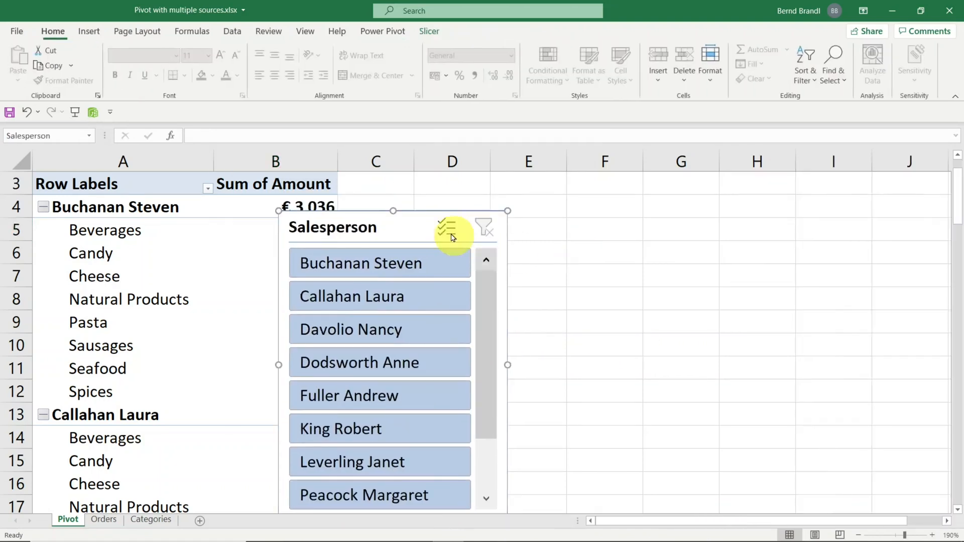
# - Apply the grey Light slicer style to the Salesperson slicer and arrange its buttons in 3 columns
pyautogui.click(424, 38)
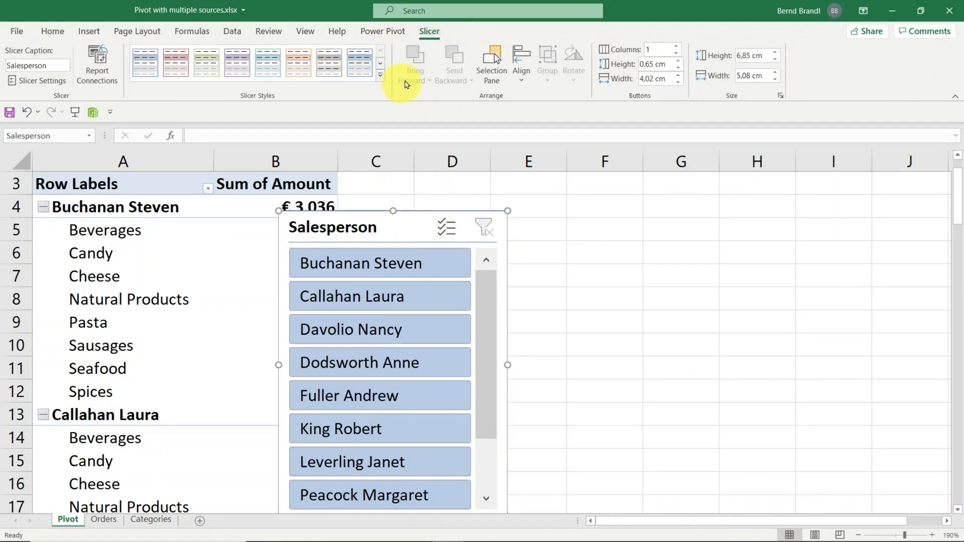
pyautogui.click(380, 75)
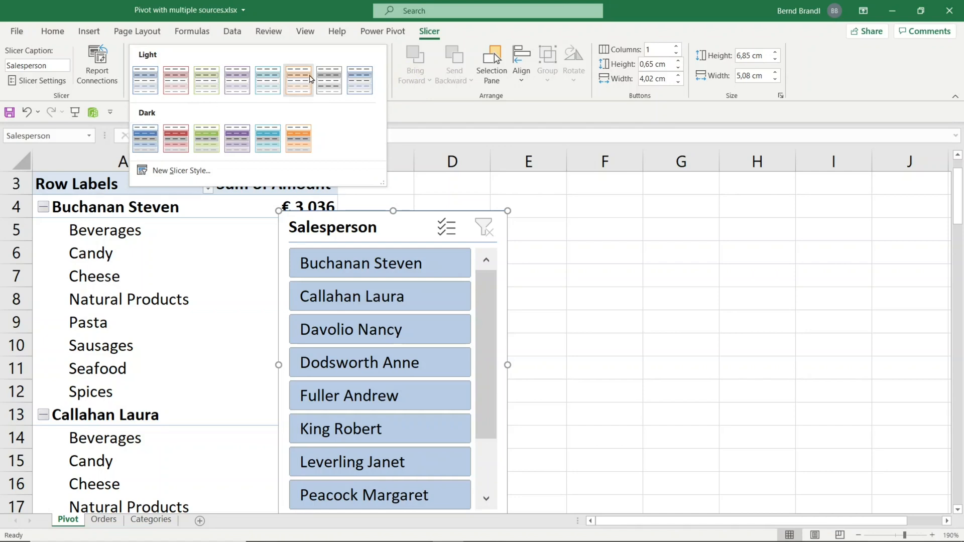
pyautogui.click(331, 79)
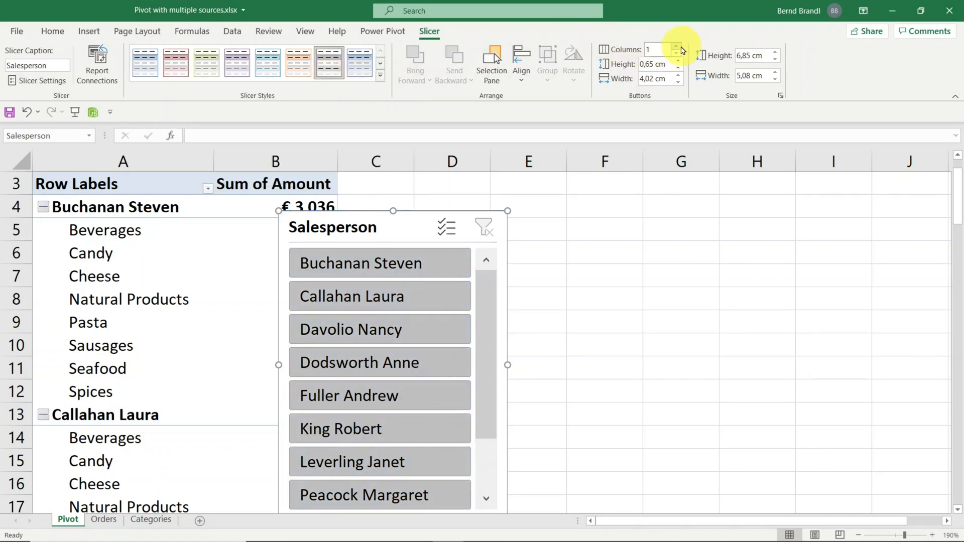
pyautogui.click(676, 46)
pyautogui.click(676, 46)
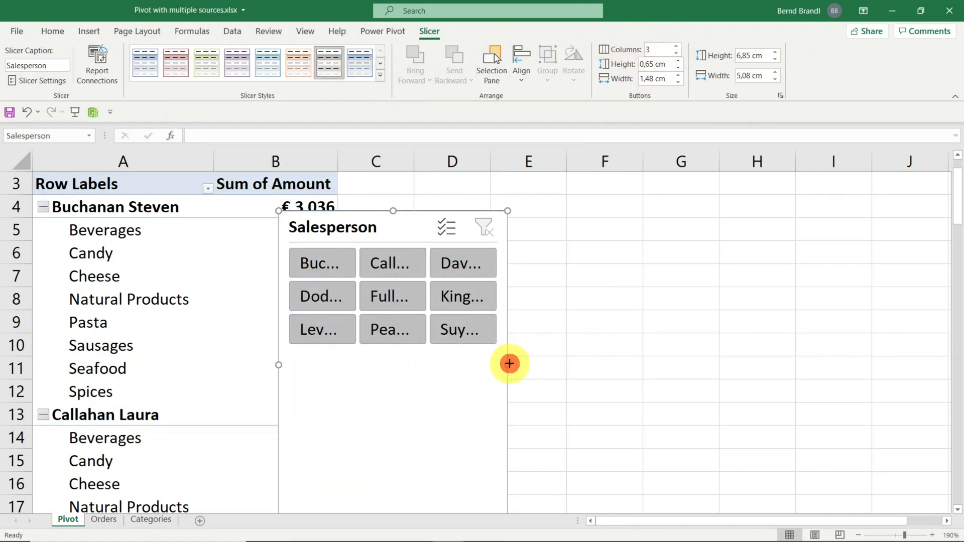
# - Move the Salesperson slicer up to the PivotTable's header row and resize it to about 11.89 cm wide and 3.32 cm high
pyautogui.moveTo(509, 364); pyautogui.dragTo(813, 353)
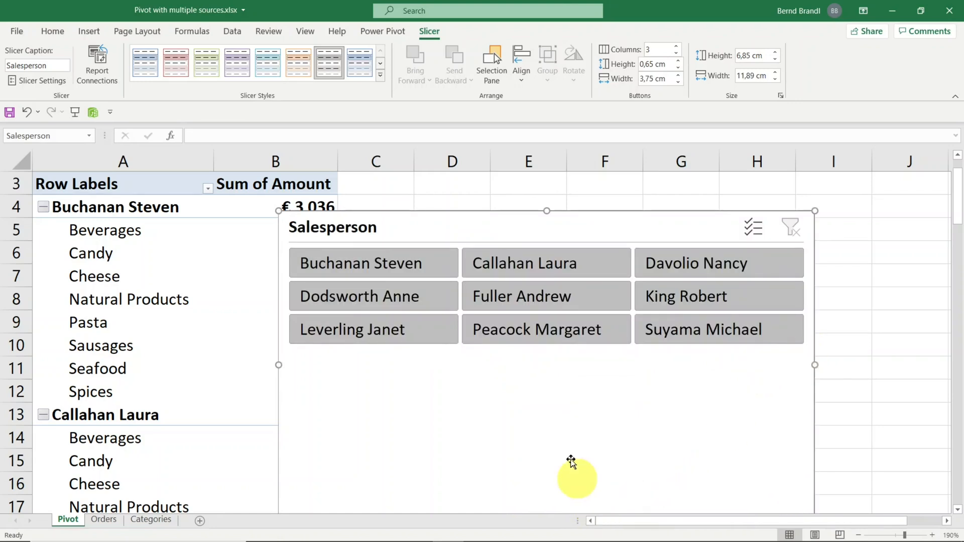
pyautogui.moveTo(514, 228); pyautogui.dragTo(500, 189)
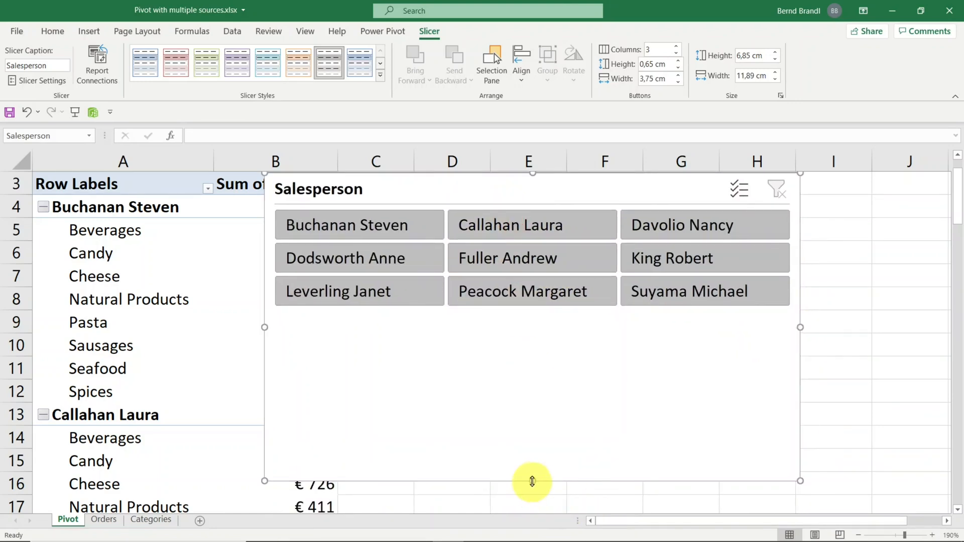
pyautogui.moveTo(532, 481); pyautogui.dragTo(545, 321)
# - Add a slicer for the Category field from the Category table
pyautogui.click(200, 299)
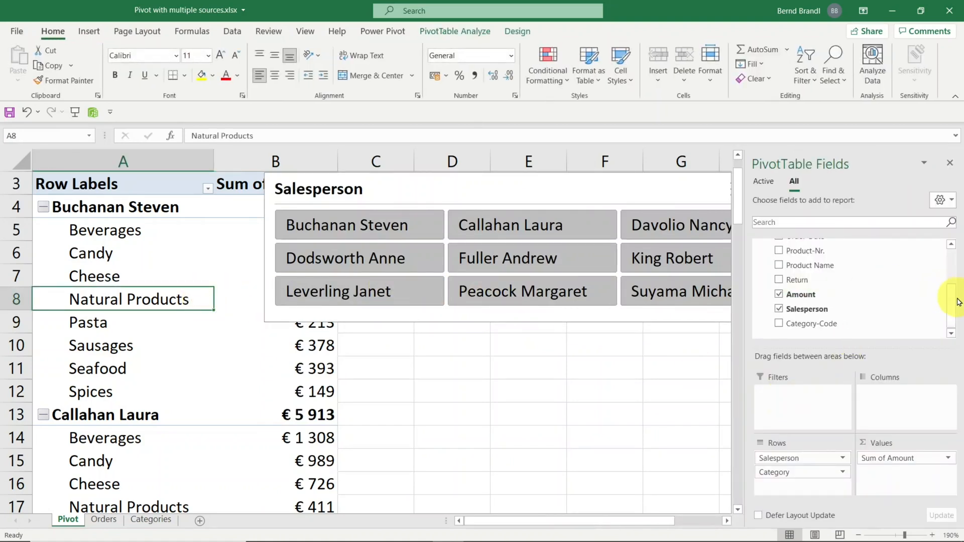
pyautogui.moveTo(954, 303); pyautogui.dragTo(953, 295)
pyautogui.rightClick(806, 270)
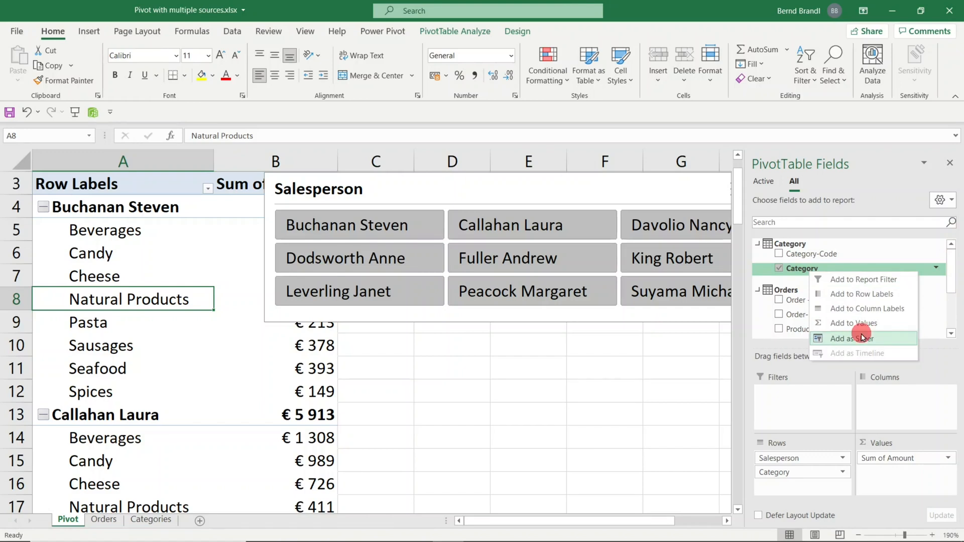
pyautogui.click(862, 337)
# - Apply the grey Light slicer style to the Category slicer and arrange its buttons in 3 columns
pyautogui.click(400, 207)
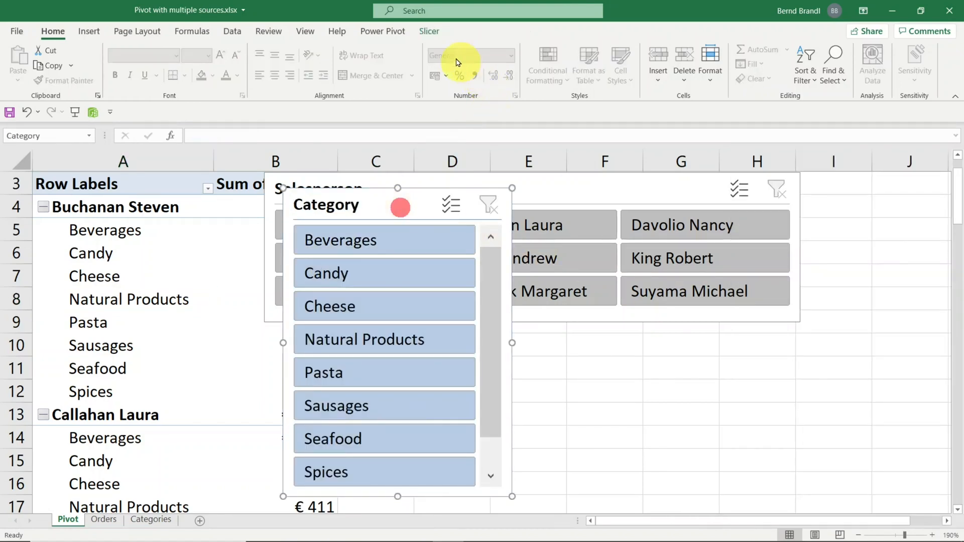
pyautogui.click(426, 30)
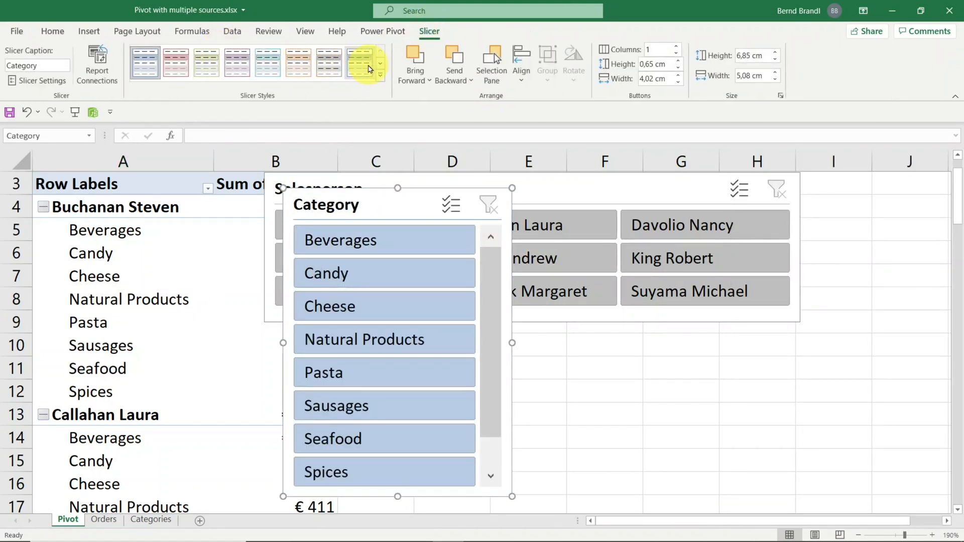
pyautogui.click(383, 76)
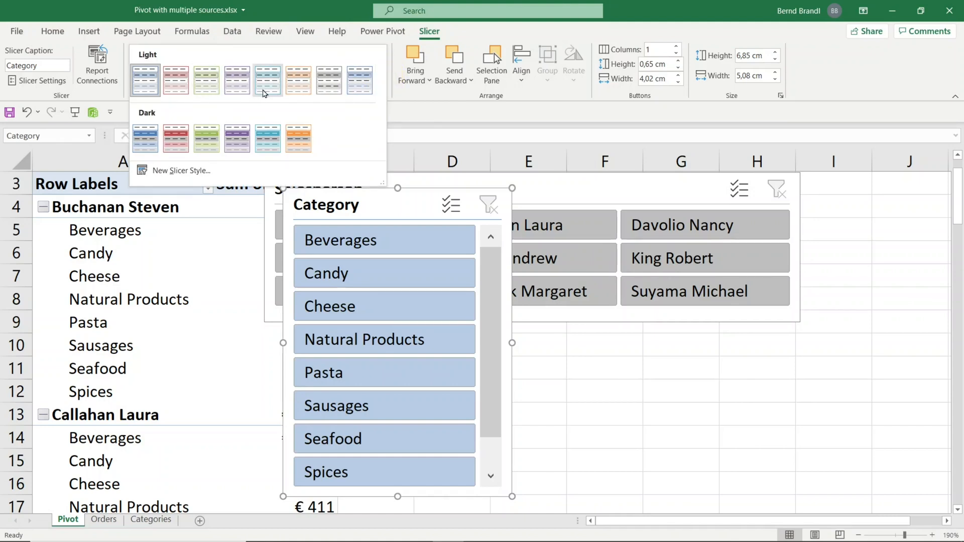
pyautogui.click(327, 78)
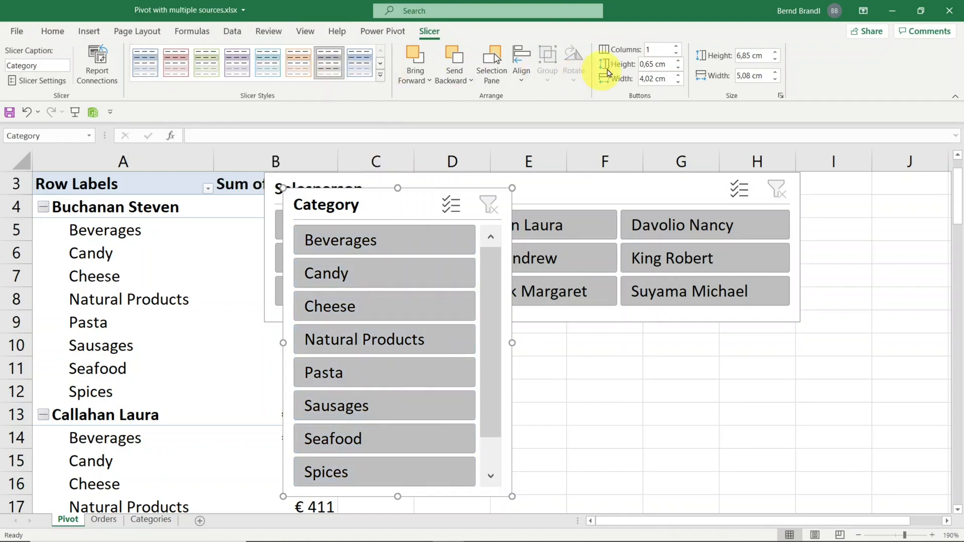
pyautogui.click(676, 46)
pyautogui.click(677, 47)
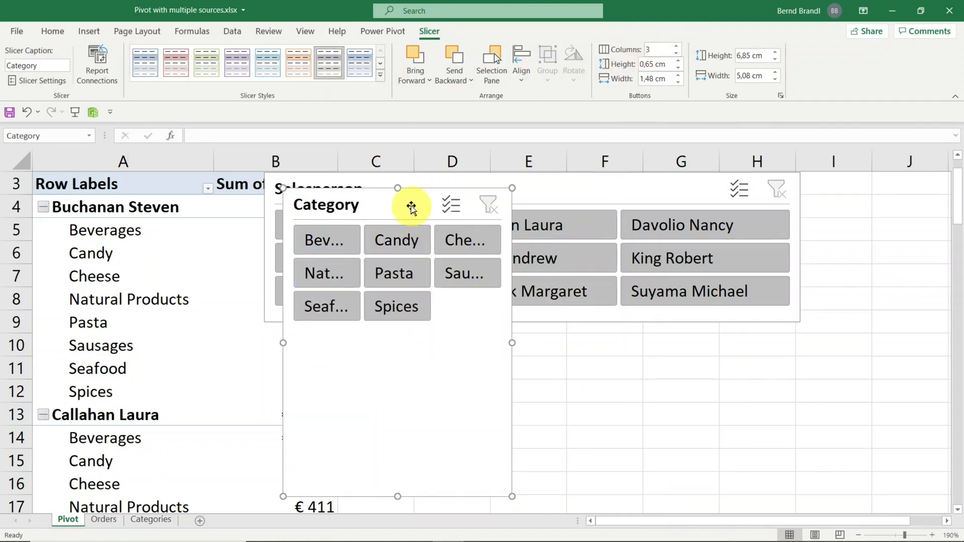
# - Resize the Category slicer to about 11.79 by 3.28 cm and stack it below the Salesperson slicer, both beside the PivotTable
pyautogui.moveTo(510, 340); pyautogui.dragTo(815, 343)
pyautogui.moveTo(550, 494); pyautogui.dragTo(567, 335)
pyautogui.moveTo(540, 205); pyautogui.dragTo(635, 354)
pyautogui.moveTo(565, 194); pyautogui.dragTo(667, 198)
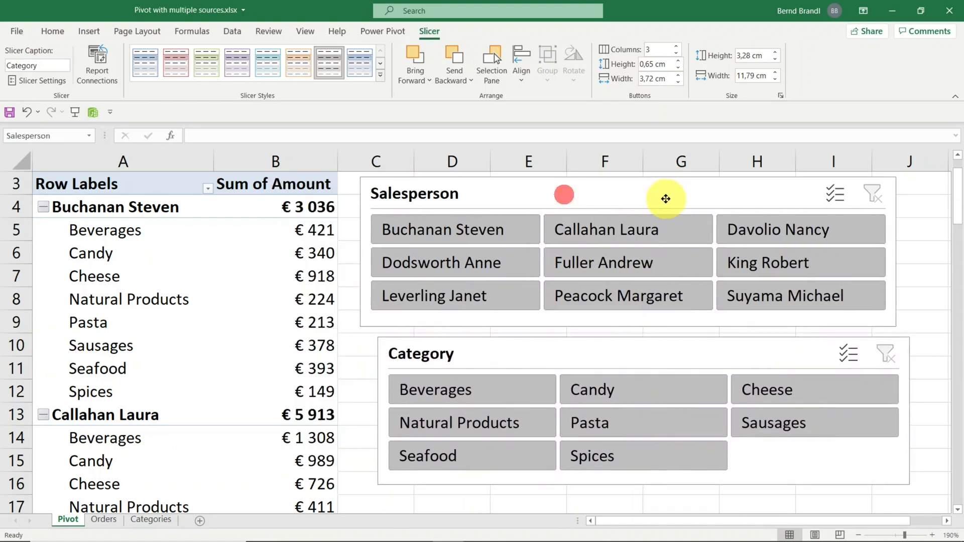
# - Filter the PivotTable with the Salesperson slicer to the first, second and eighth listed salespeople
pyautogui.click(396, 235)
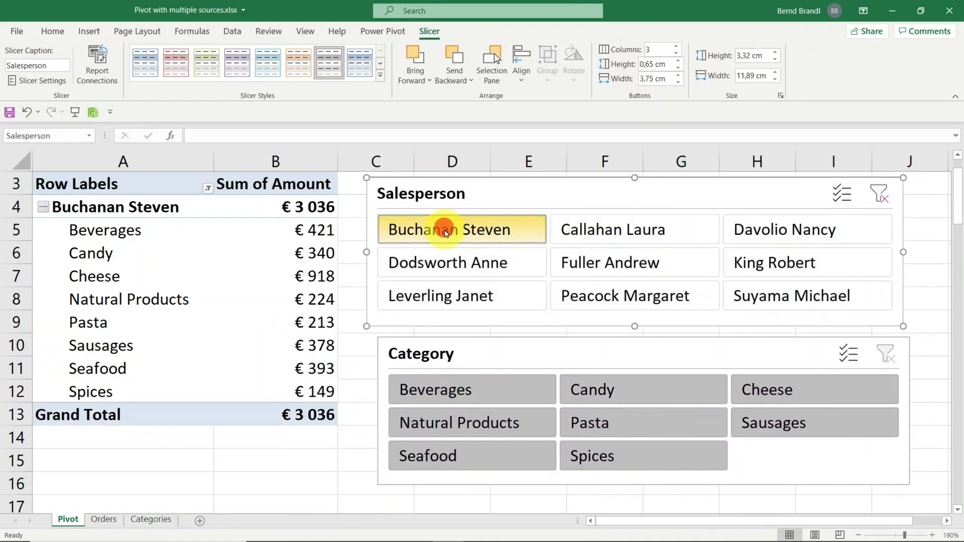
pyautogui.keyDown('ctrl'); pyautogui.click(597, 296); pyautogui.keyUp('ctrl')
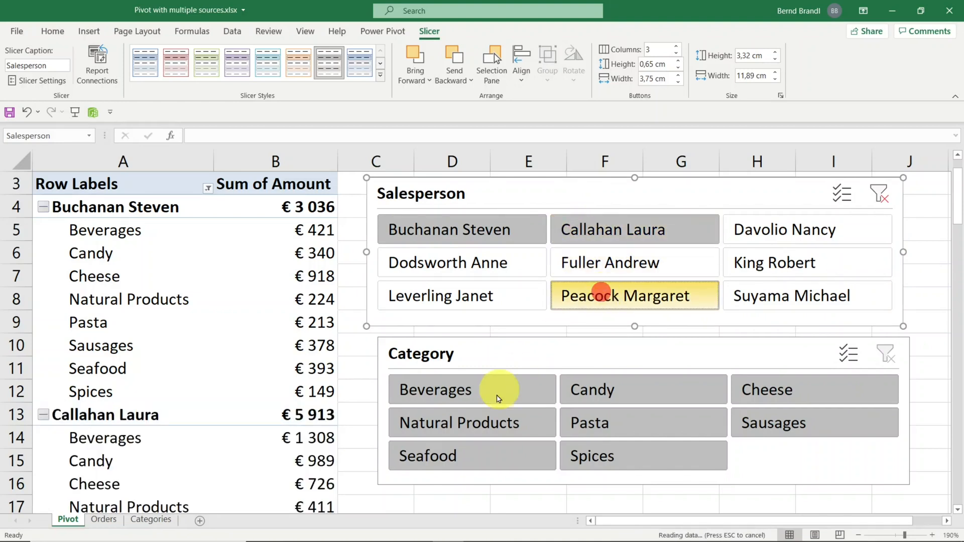
# - Filter the PivotTable to the Beverages, Cheese and Pasta categories with the Category slicer, and clear that filter
pyautogui.click(476, 394)
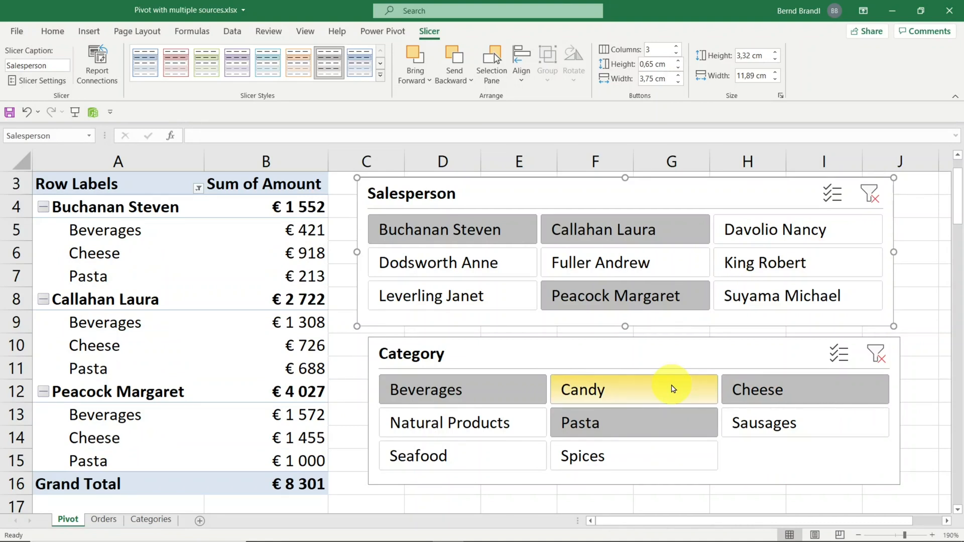
pyautogui.click(876, 354)
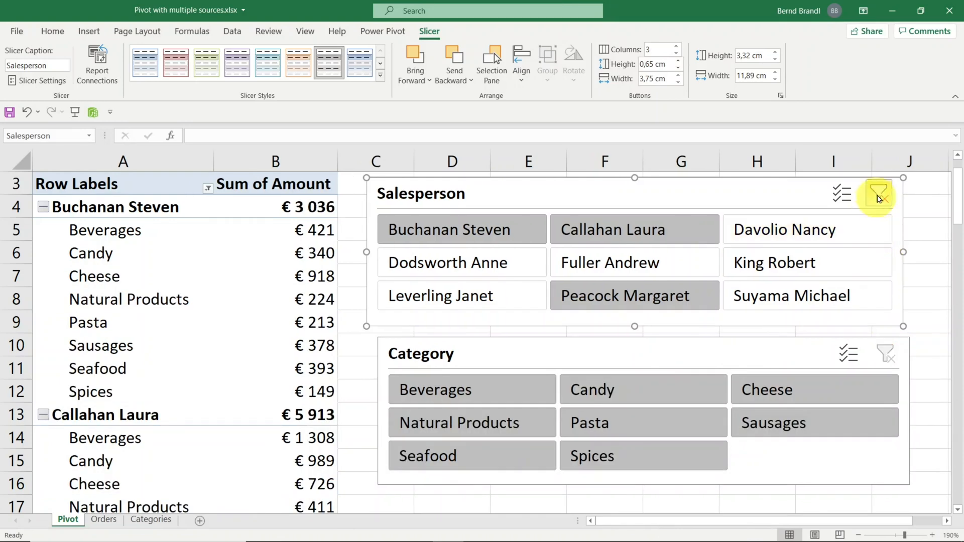
# - Clear the Salesperson slicer's filter and insert a timeline for the Order-Date field of the Orders table
pyautogui.click(878, 198)
pyautogui.click(203, 302)
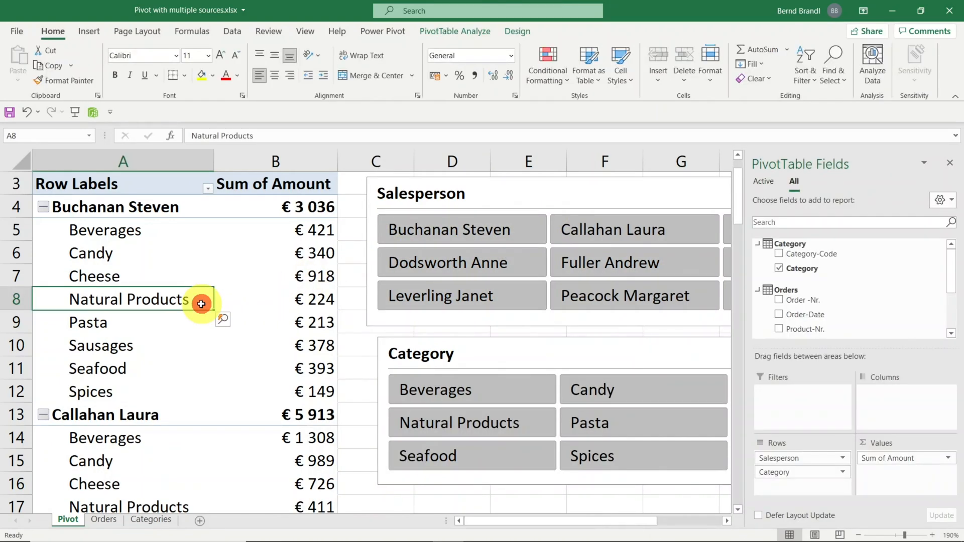
pyautogui.click(452, 36)
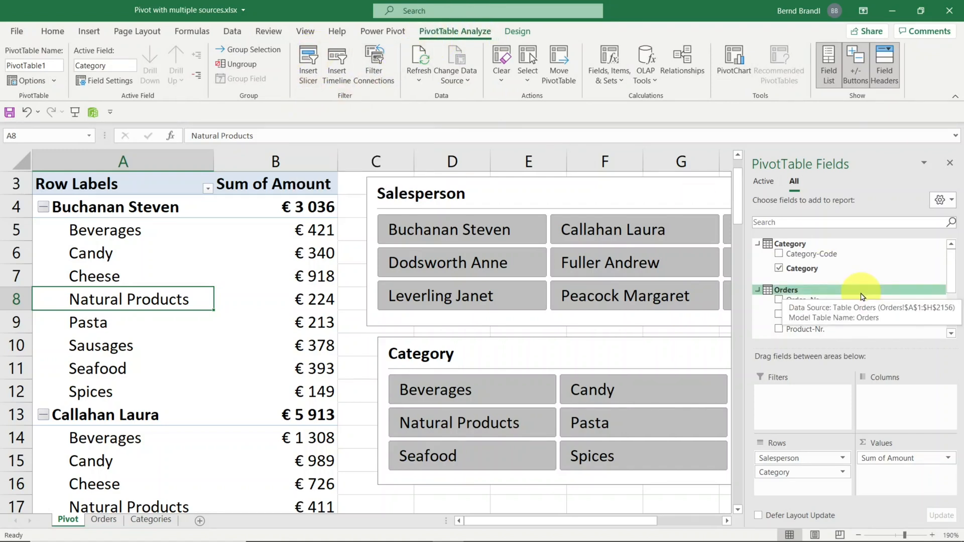
pyautogui.click(333, 69)
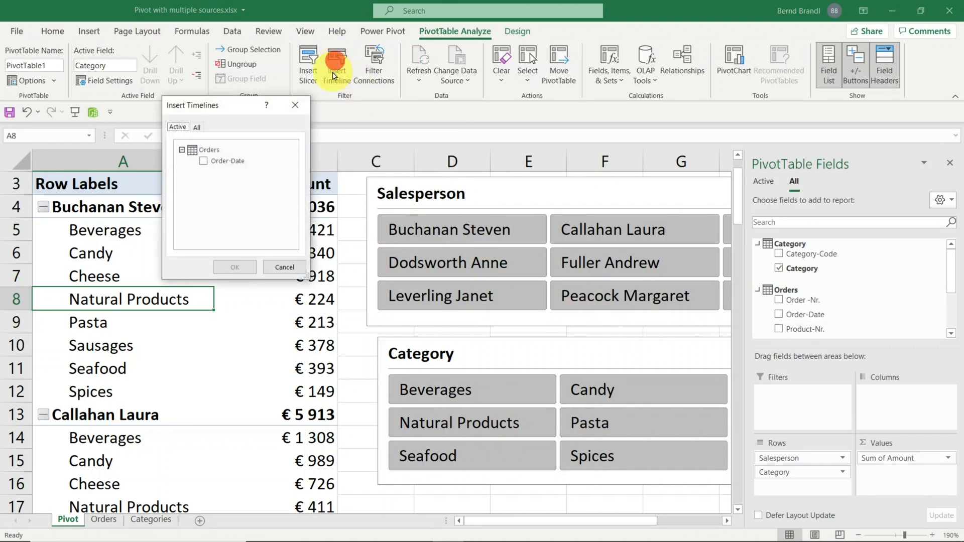
pyautogui.click(196, 127)
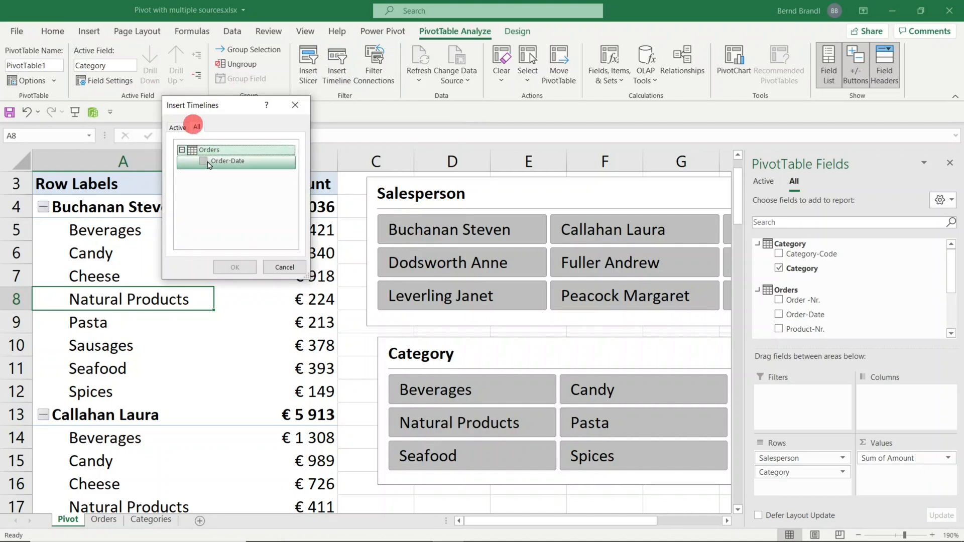
pyautogui.click(235, 267)
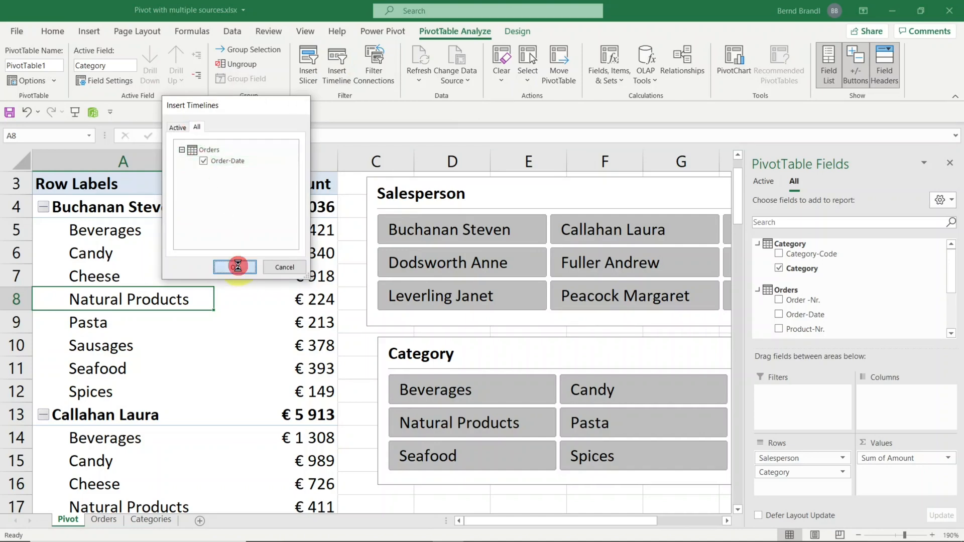
# - Apply the dark blue timeline style to the Order-Date timeline and set its time level to years (JAHRE)
pyautogui.moveTo(305, 288); pyautogui.dragTo(287, 273)
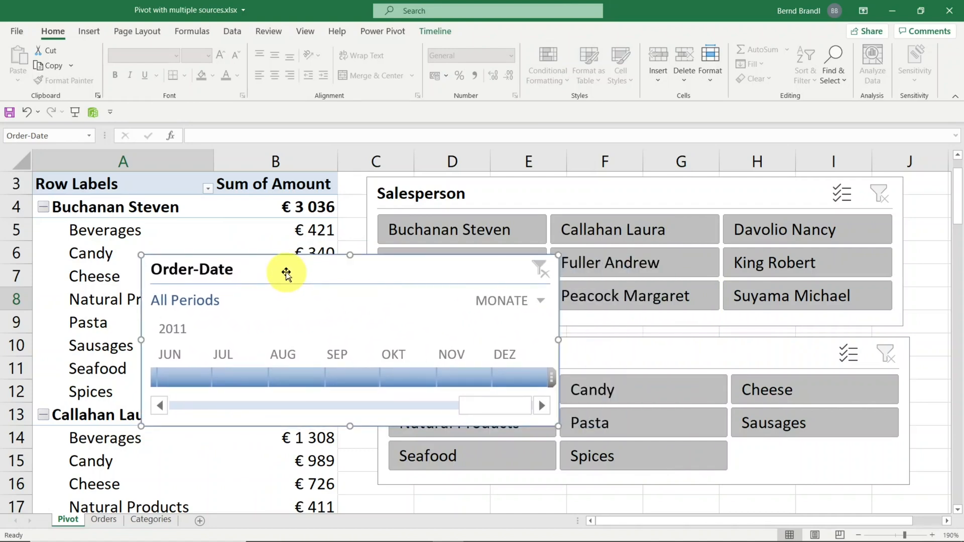
pyautogui.click(435, 32)
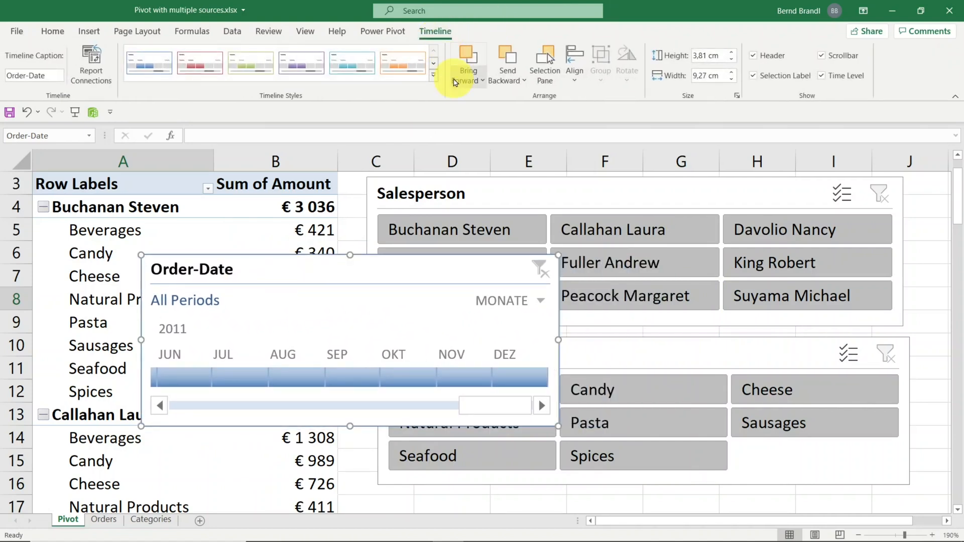
pyautogui.click(433, 74)
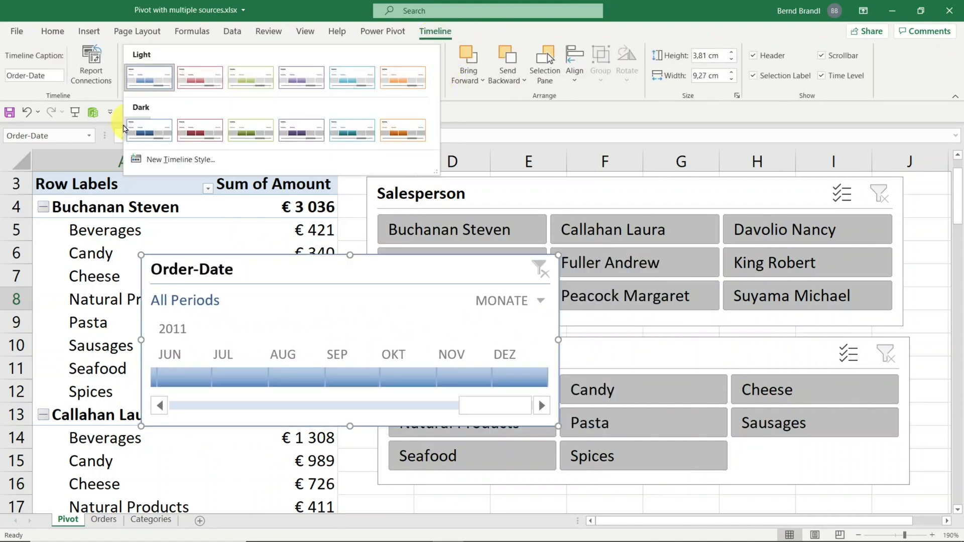
pyautogui.click(149, 136)
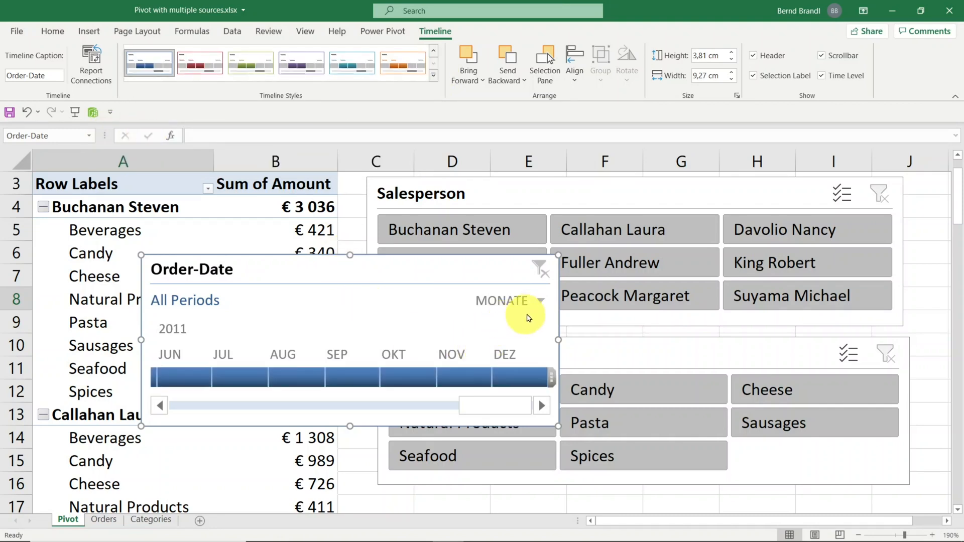
pyautogui.click(538, 301)
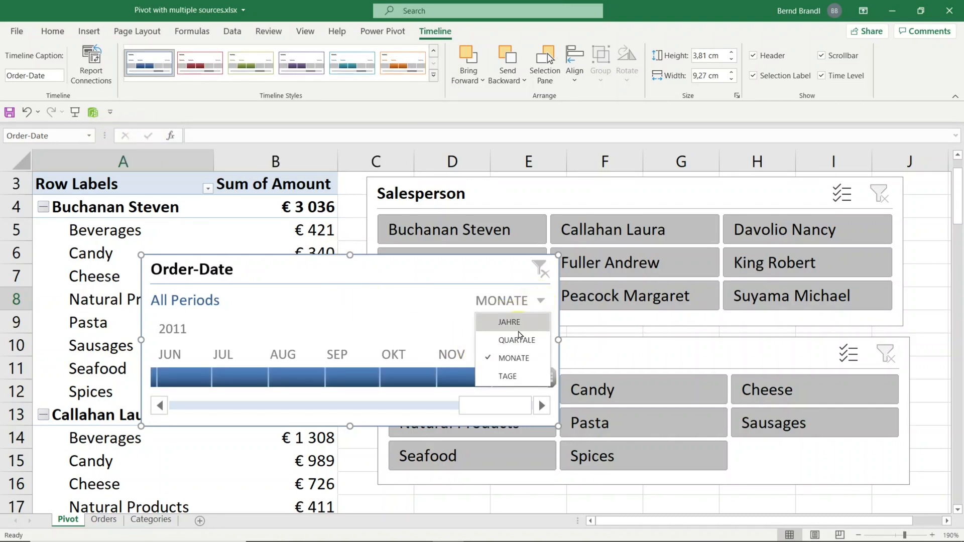
pyautogui.click(509, 322)
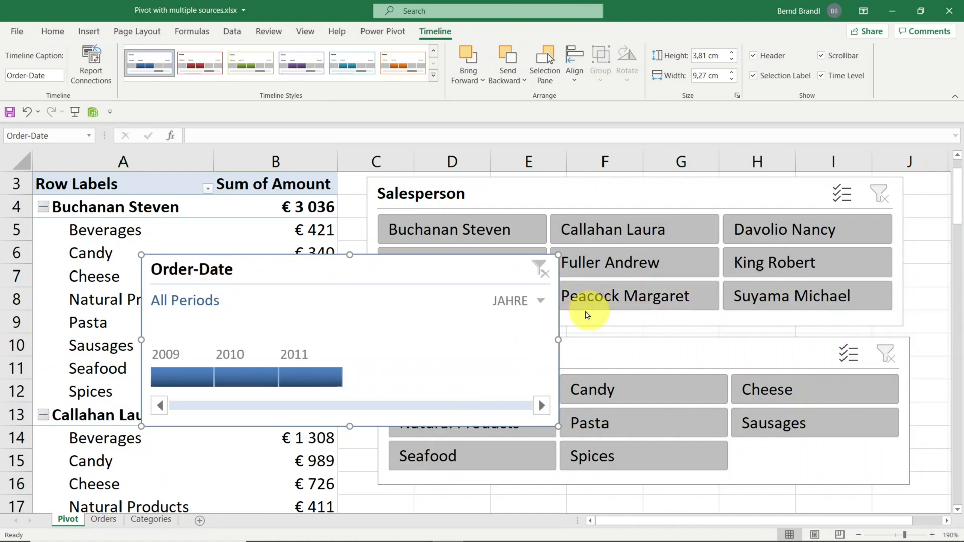
# - Filter the PivotTable to 2009, the first three listed salespeople, and the Candy, Cheese and Spices categories
pyautogui.moveTo(343, 276); pyautogui.dragTo(272, 357)
pyautogui.click(113, 454)
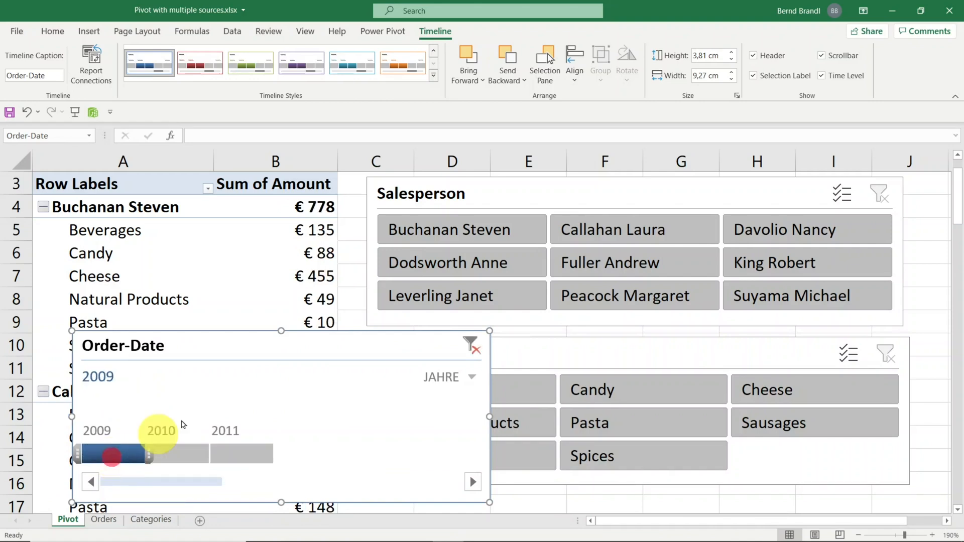
pyautogui.click(457, 231)
pyautogui.keyDown('ctrl'); pyautogui.click(603, 232); pyautogui.keyUp('ctrl')
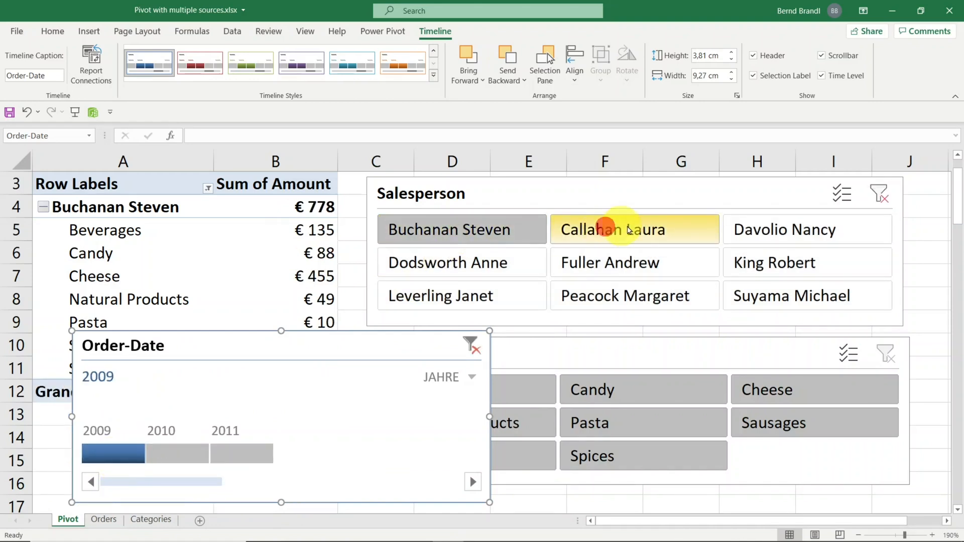
pyautogui.keyDown('ctrl'); pyautogui.click(759, 229); pyautogui.keyUp('ctrl')
pyautogui.click(652, 391)
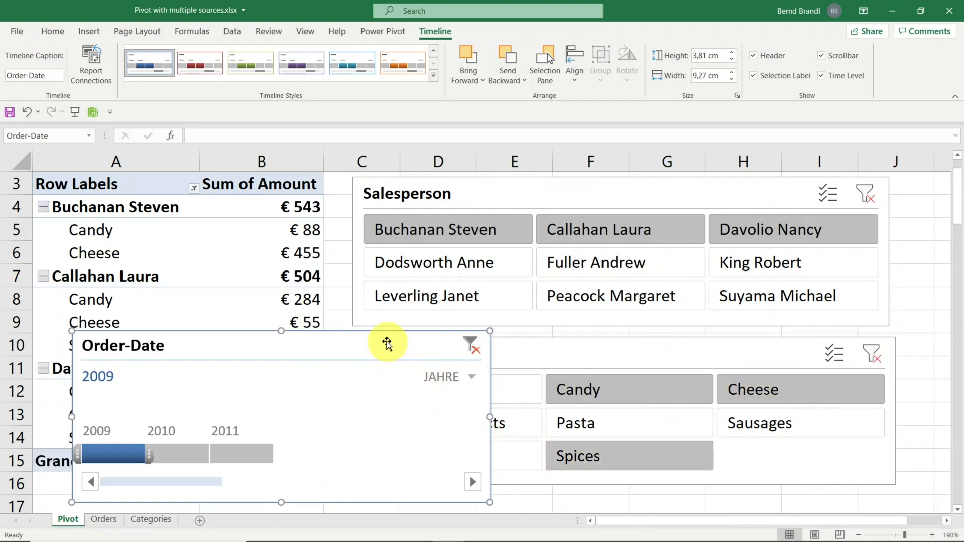
# - Filter the PivotTable to the fourth, sixth, seventh and eighth listed salespeople and the Beverages and Natural Products categories
pyautogui.moveTo(383, 342); pyautogui.dragTo(869, 333)
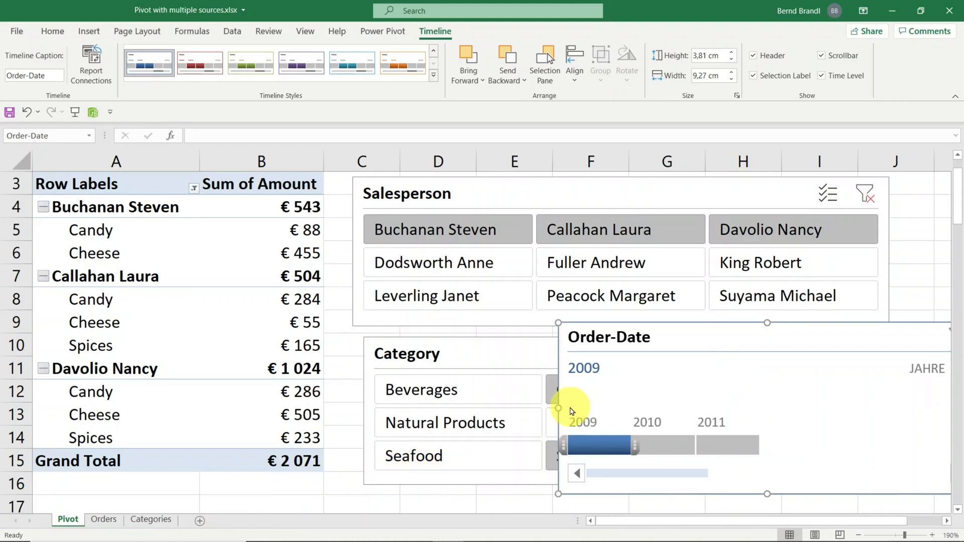
pyautogui.click(753, 266)
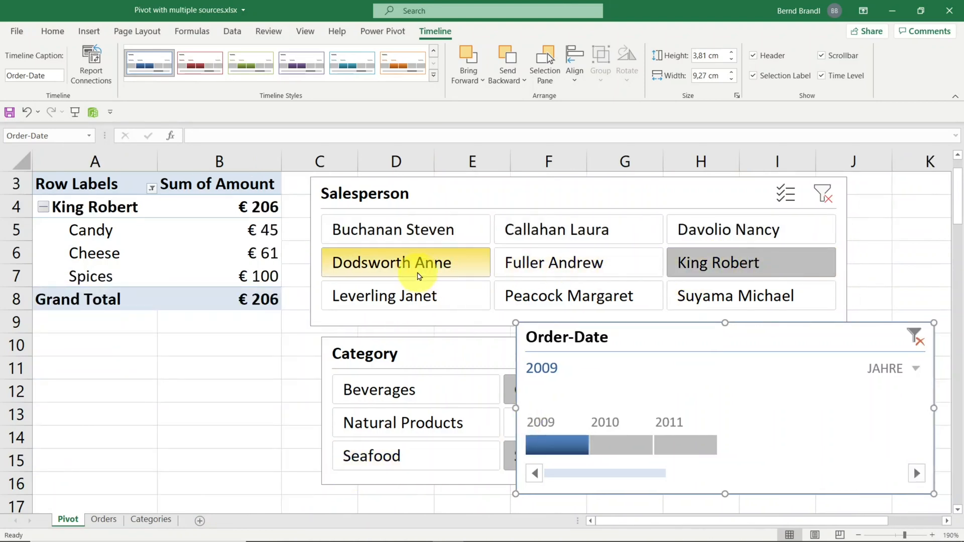
pyautogui.keyDown('ctrl'); pyautogui.click(415, 274); pyautogui.keyUp('ctrl')
pyautogui.keyDown('ctrl'); pyautogui.click(563, 295); pyautogui.keyUp('ctrl')
pyautogui.keyDown('ctrl'); pyautogui.click(416, 295); pyautogui.keyUp('ctrl')
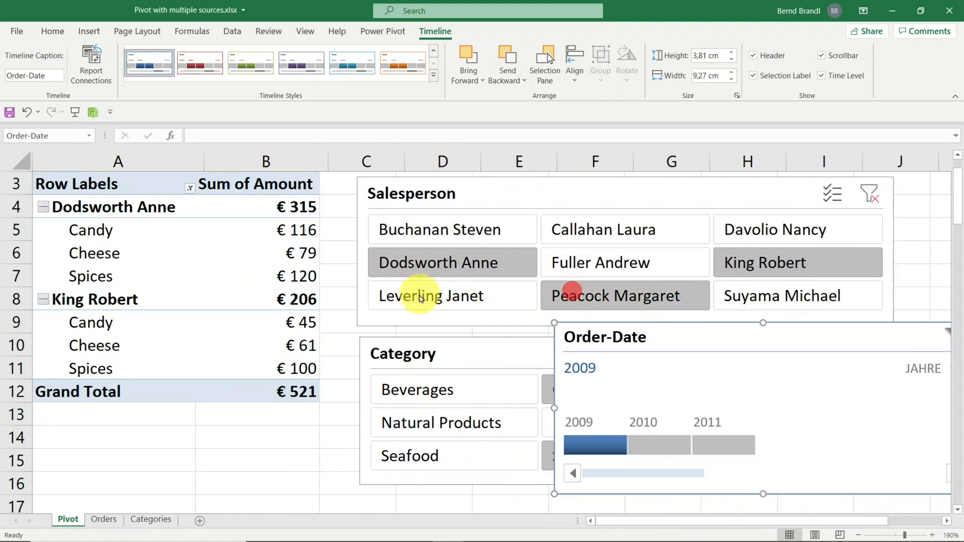
pyautogui.click(424, 394)
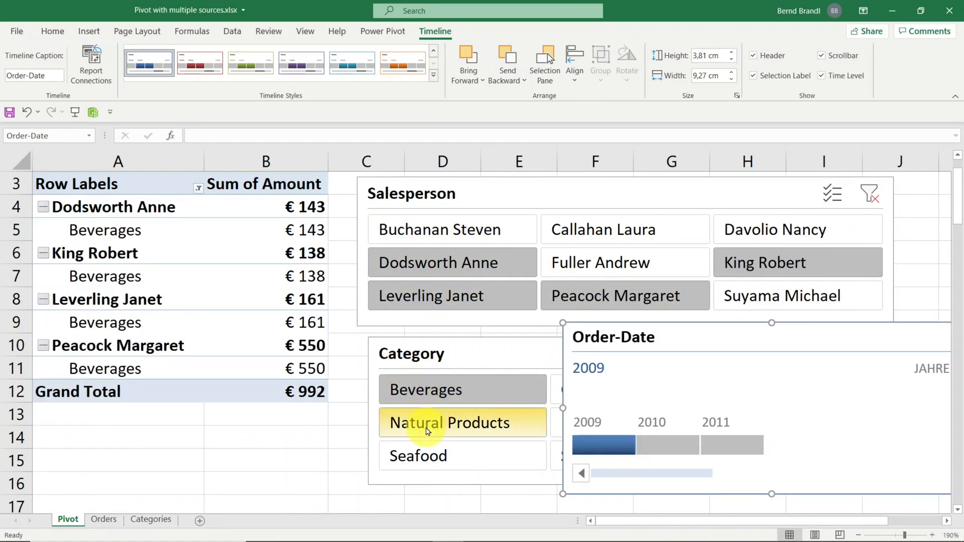
pyautogui.keyDown('ctrl'); pyautogui.click(426, 427); pyautogui.keyUp('ctrl')
# - Filter the PivotTable to the Candy category and the year 2011, keeping the Order-Date timeline clear of the slicer buttons in use
pyautogui.moveTo(657, 338); pyautogui.dragTo(507, 413)
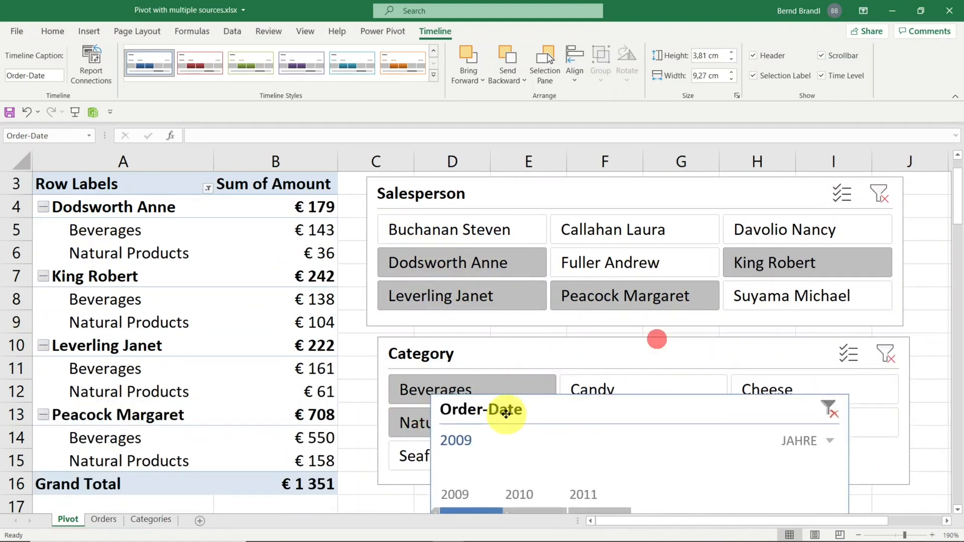
pyautogui.click(642, 389)
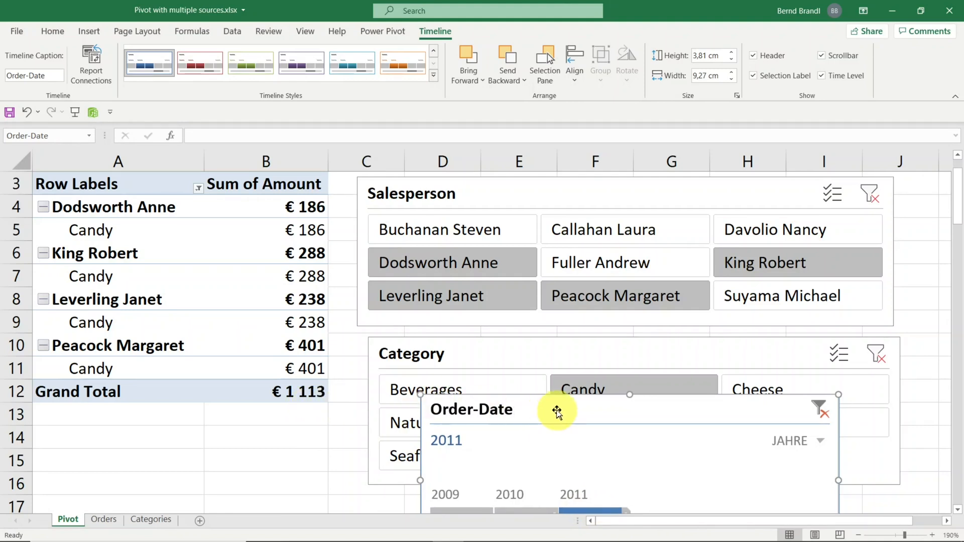
pyautogui.moveTo(604, 415); pyautogui.dragTo(215, 399)
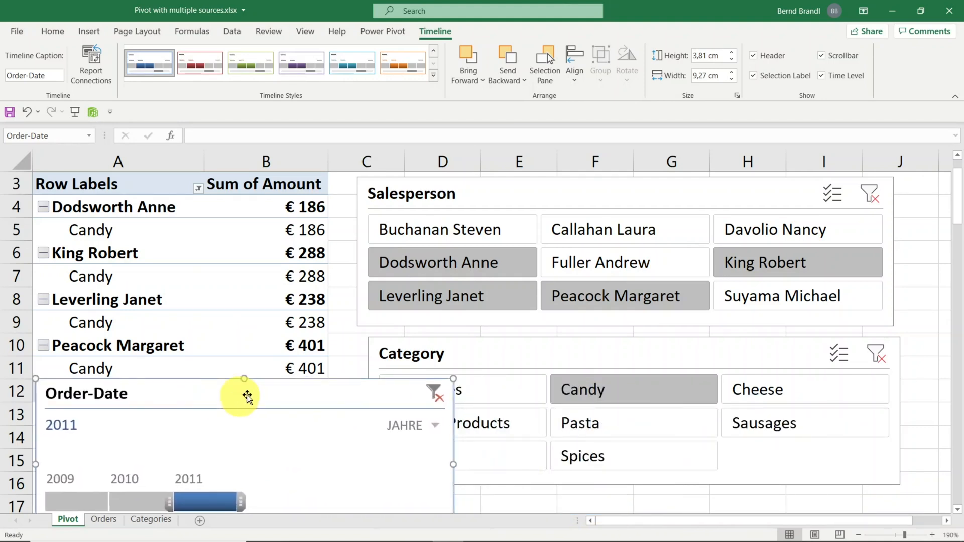
# - Clear the filters of the Order-Date timeline and of the Salesperson and Category slicers
pyautogui.click(435, 394)
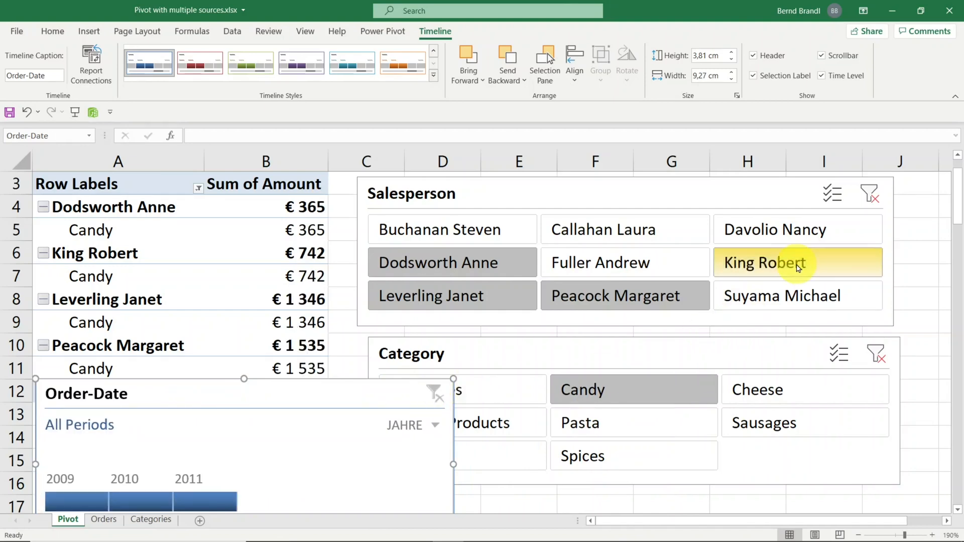
pyautogui.click(869, 195)
pyautogui.click(876, 353)
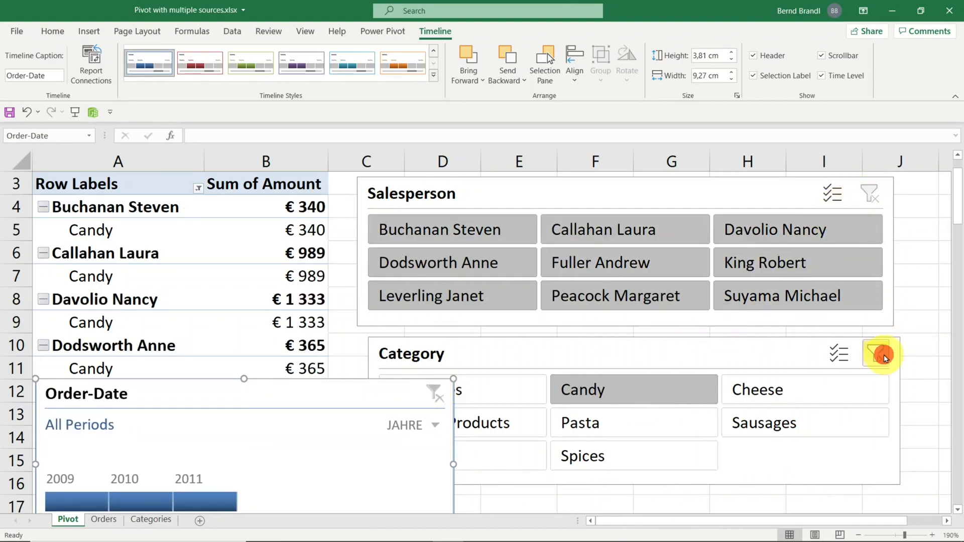
# - Hide the PivotTable Fields list and move the Order-Date timeline and the Salesperson slicer over the PivotTable, timeline above slicer
pyautogui.click(279, 269)
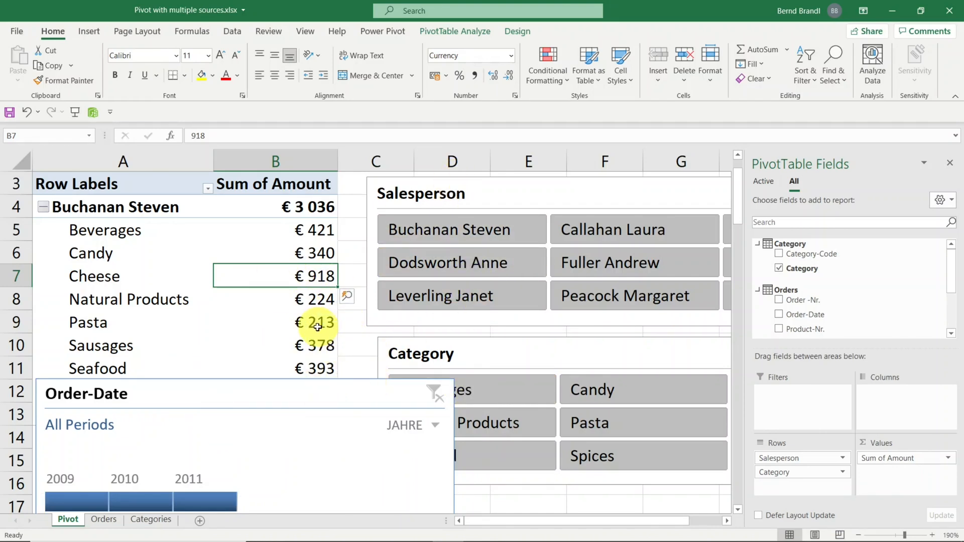
pyautogui.click(952, 163)
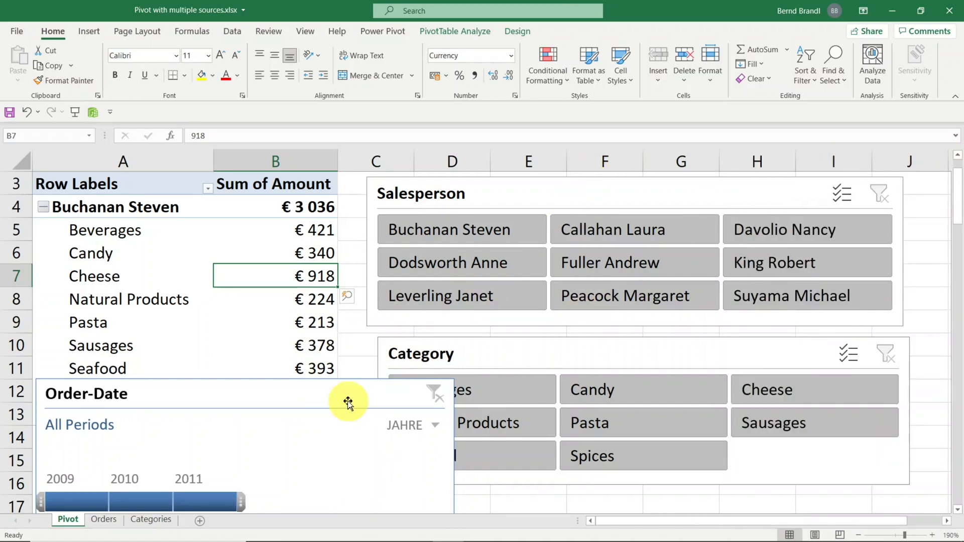
pyautogui.moveTo(348, 402); pyautogui.dragTo(350, 212)
pyautogui.moveTo(565, 200); pyautogui.dragTo(259, 391)
pyautogui.click(584, 250)
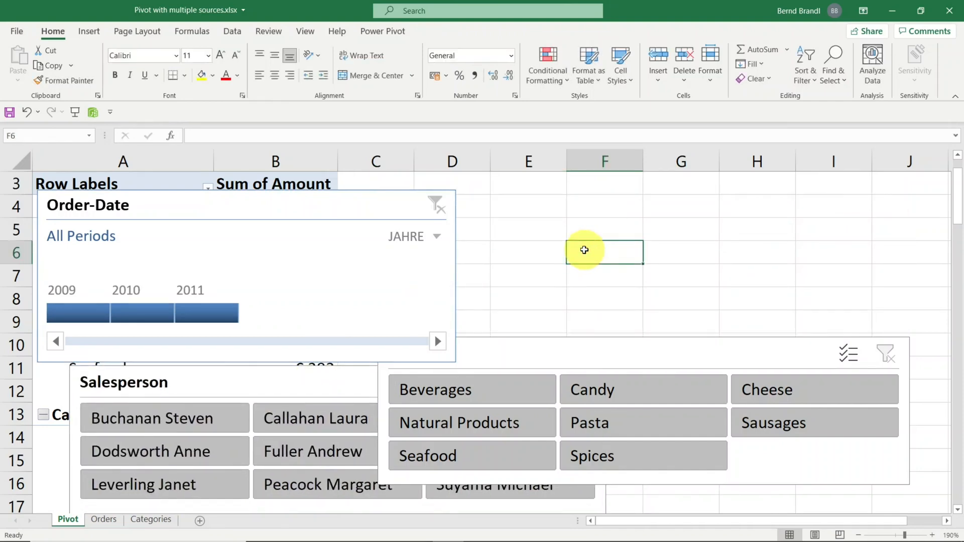
# - Arrange the Salesperson and Category slicers side by side from row 16, with the Order-Date timeline directly above the Salesperson slicer
pyautogui.scroll(-4, 584, 251)
pyautogui.moveTo(458, 318); pyautogui.dragTo(661, 397)
pyautogui.moveTo(323, 337); pyautogui.dragTo(300, 407)
pyautogui.moveTo(582, 390); pyautogui.dragTo(510, 399)
pyautogui.moveTo(248, 217); pyautogui.dragTo(240, 292)
# - Switch the Order-Date timeline's time level to quarters (QUARTALE) and back to years (JAHRE)
pyautogui.click(295, 310)
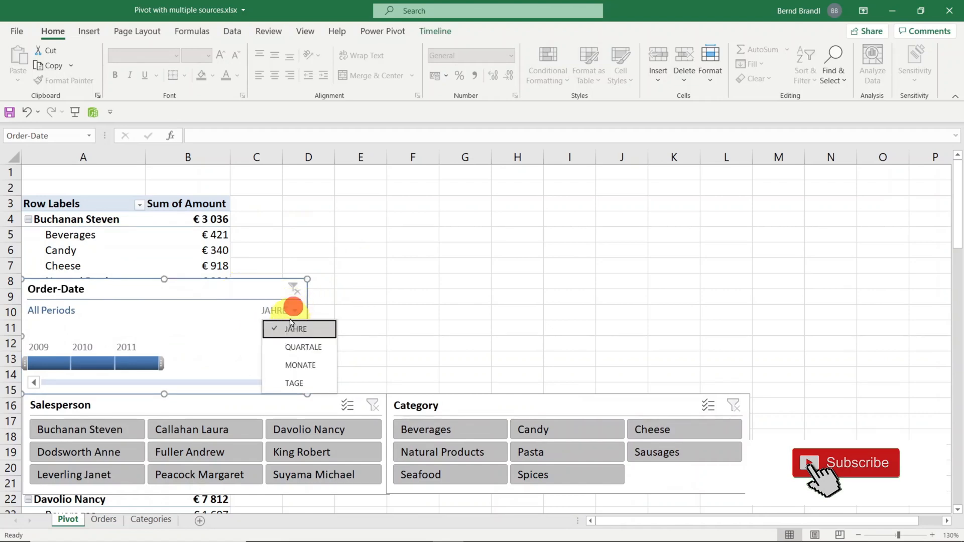
pyautogui.click(296, 346)
pyautogui.click(285, 310)
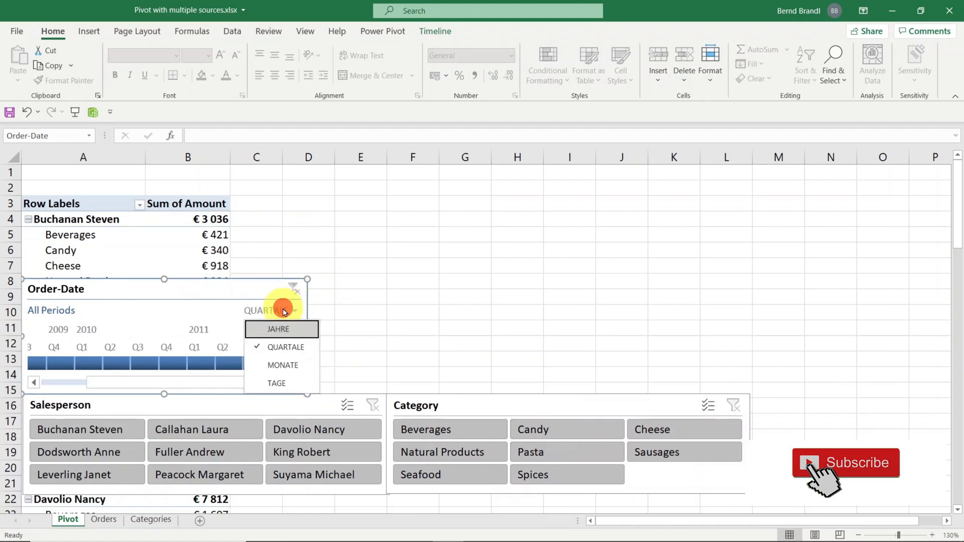
pyautogui.click(285, 329)
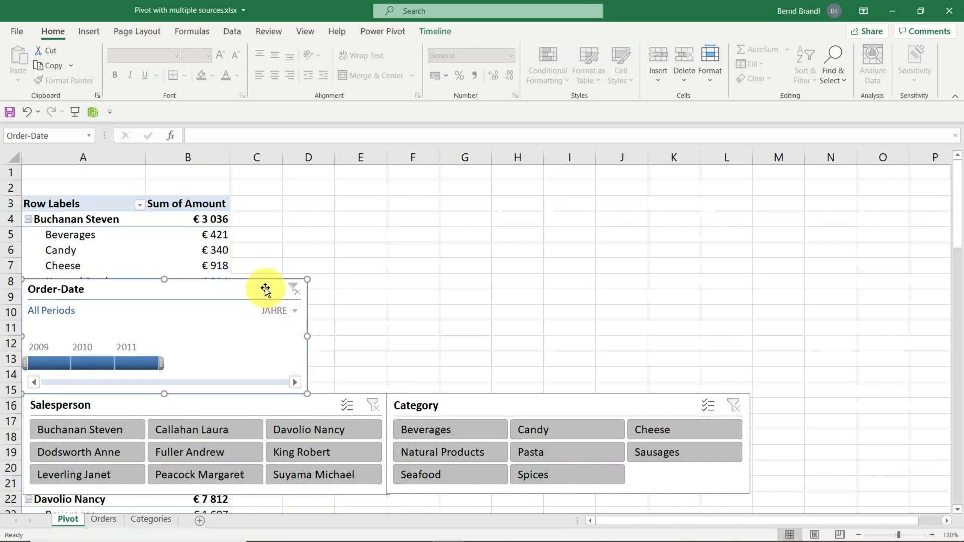
# - Reduce the Order-Date timeline's height and place it in line with the slicers, on the far side of the Category slicer
pyautogui.moveTo(174, 279); pyautogui.dragTo(168, 298)
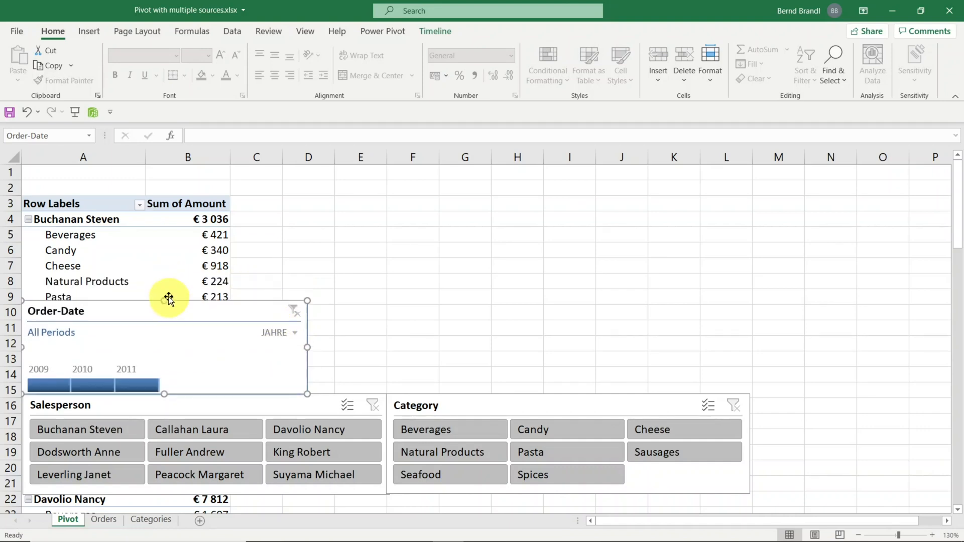
pyautogui.click(700, 314)
pyautogui.scroll(-1, 659, 287)
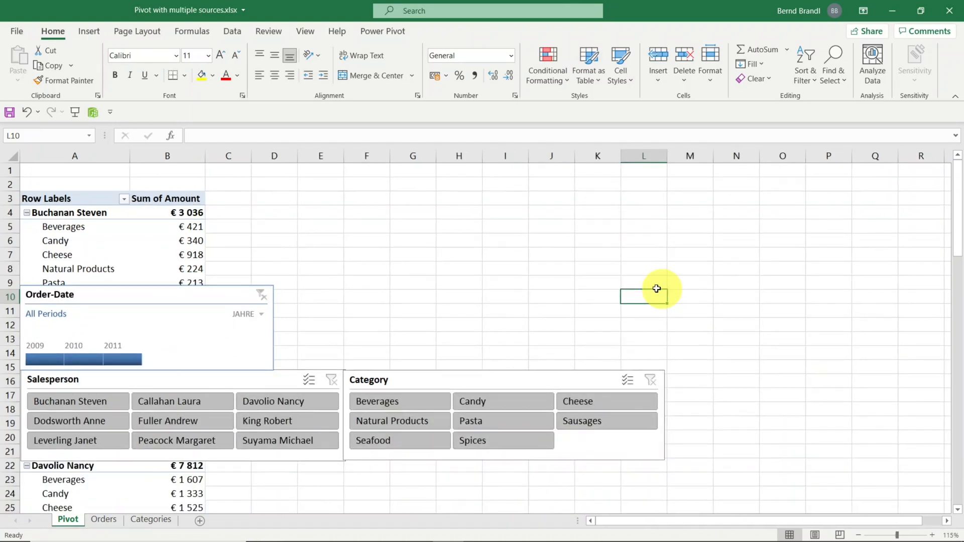
pyautogui.scroll(-2, 657, 289)
pyautogui.moveTo(106, 256); pyautogui.dragTo(586, 317)
pyautogui.click(510, 438)
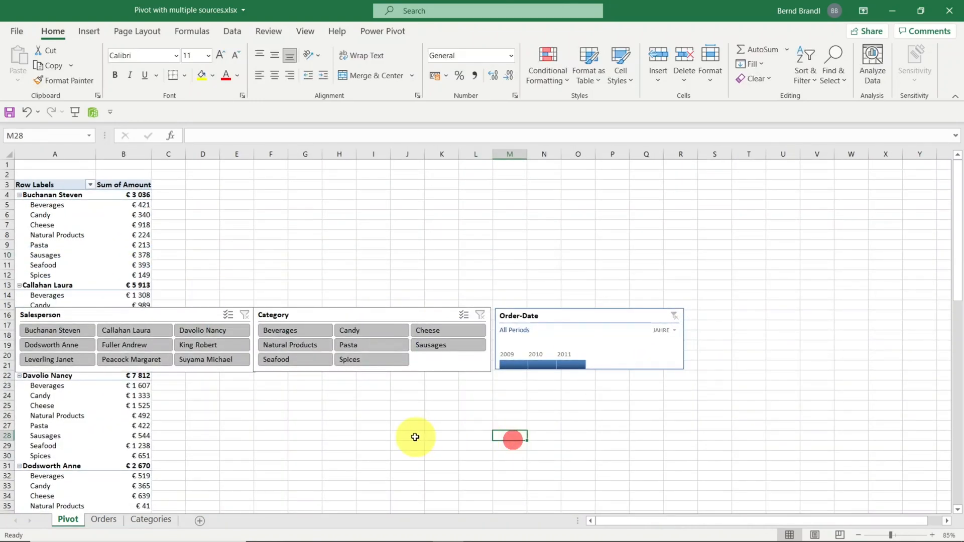
# - Show the PivotTable Fields list again for the PivotTable
pyautogui.scroll(3, 415, 437)
pyautogui.click(137, 226)
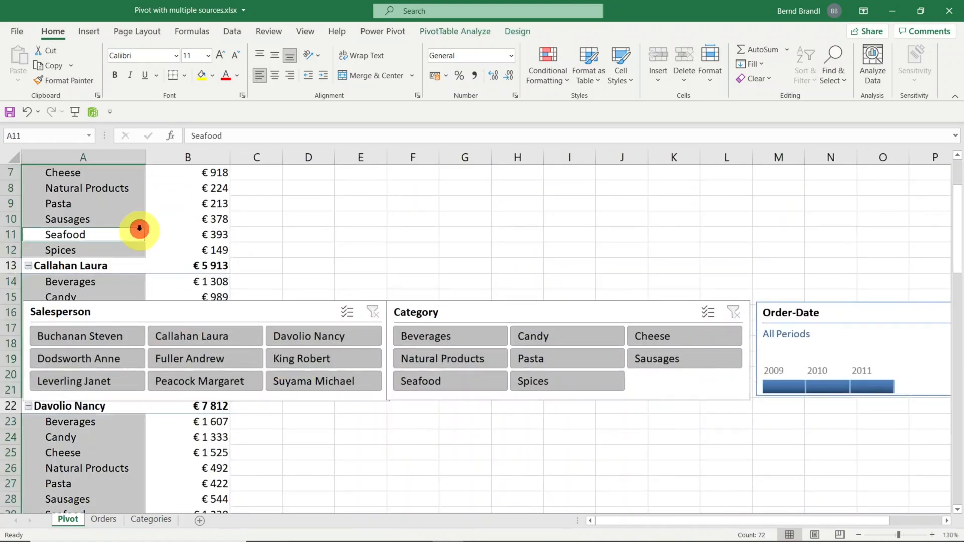
pyautogui.rightClick(205, 220)
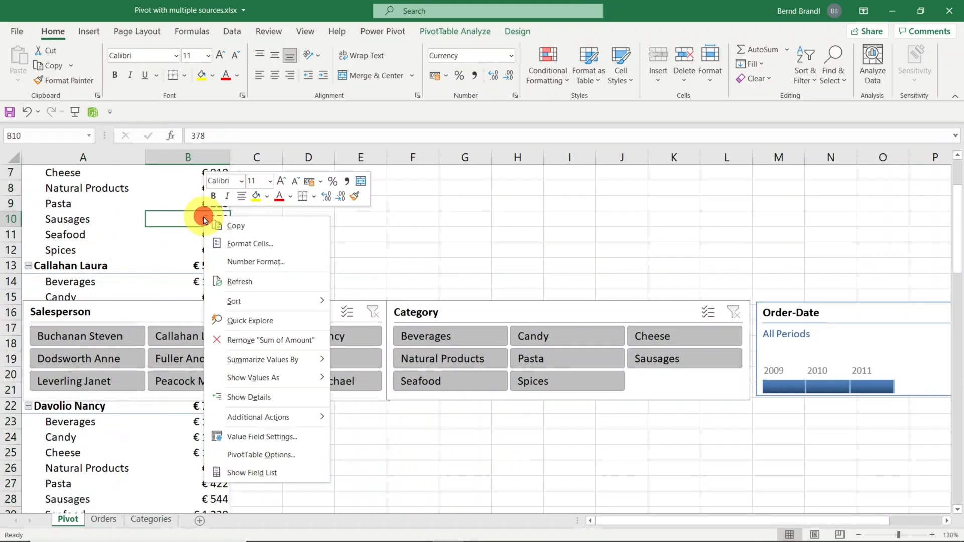
pyautogui.click(271, 471)
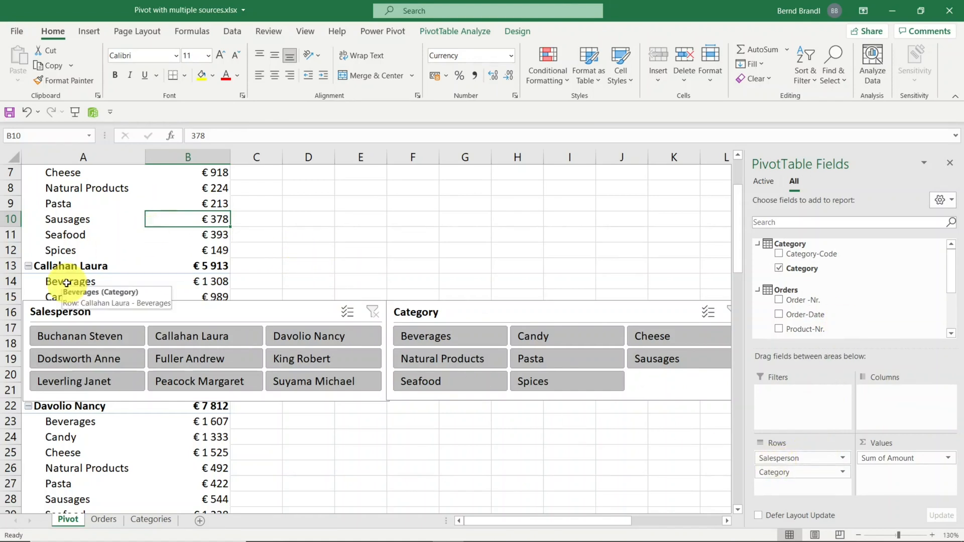
# - Insert a clustered column PivotChart based on the PivotTable
pyautogui.click(192, 215)
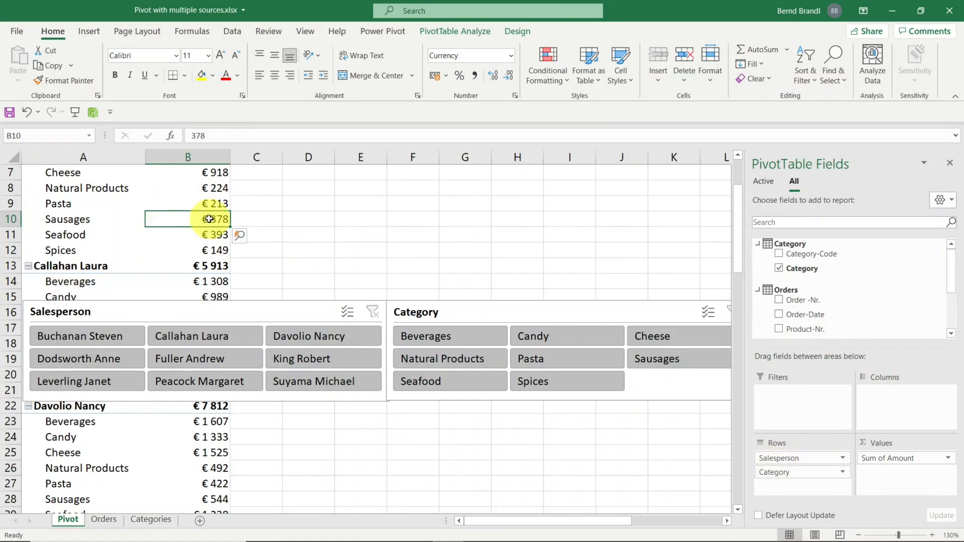
pyautogui.click(461, 33)
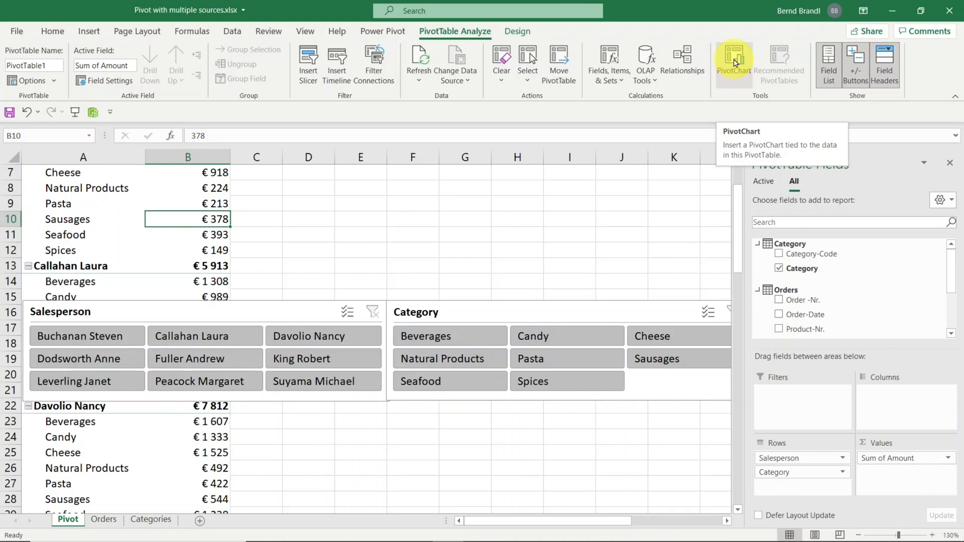
pyautogui.click(734, 62)
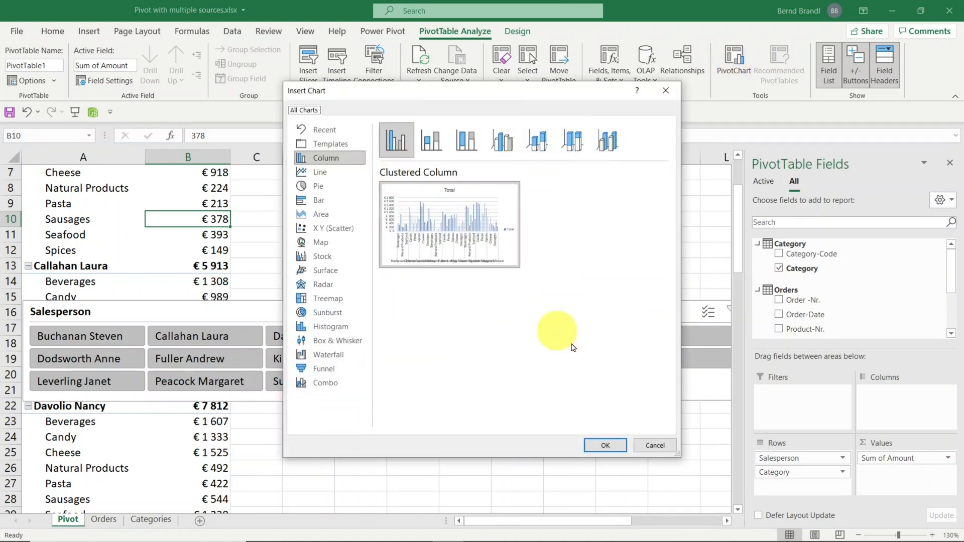
pyautogui.click(605, 446)
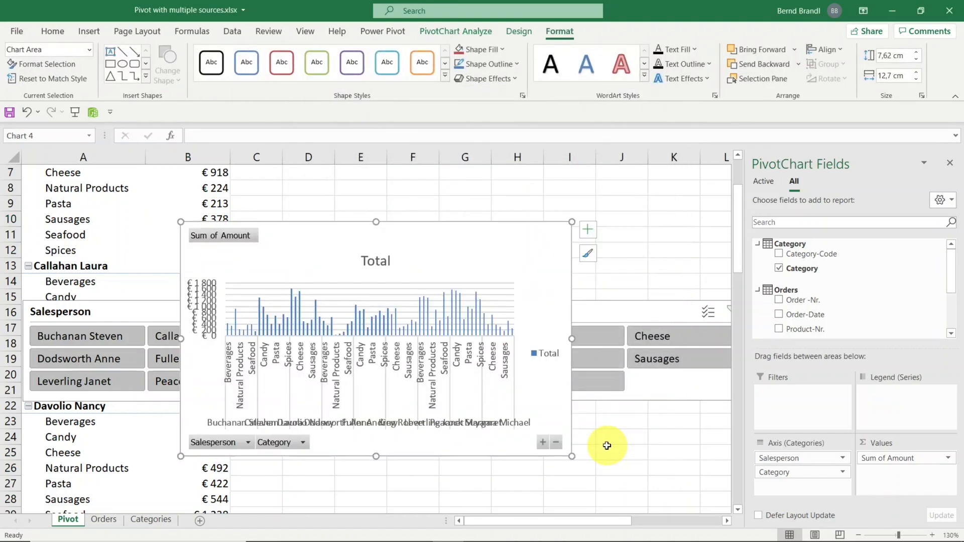
# - Move the PivotChart up and line up both slicers and the Order-Date timeline below it, from about row 22
pyautogui.moveTo(440, 247); pyautogui.dragTo(454, 221)
pyautogui.moveTo(138, 310); pyautogui.dragTo(126, 411)
pyautogui.moveTo(645, 303); pyautogui.dragTo(656, 413)
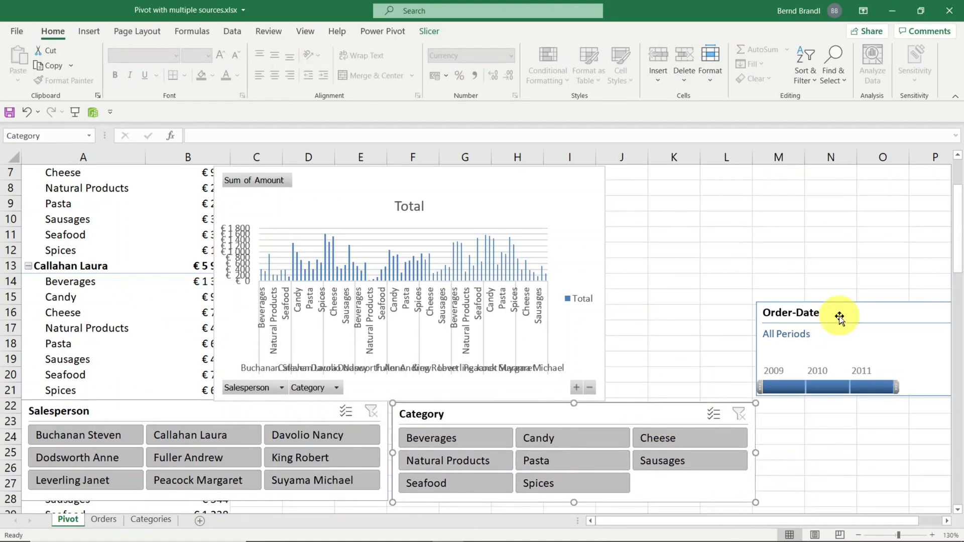
pyautogui.moveTo(839, 315); pyautogui.dragTo(840, 419)
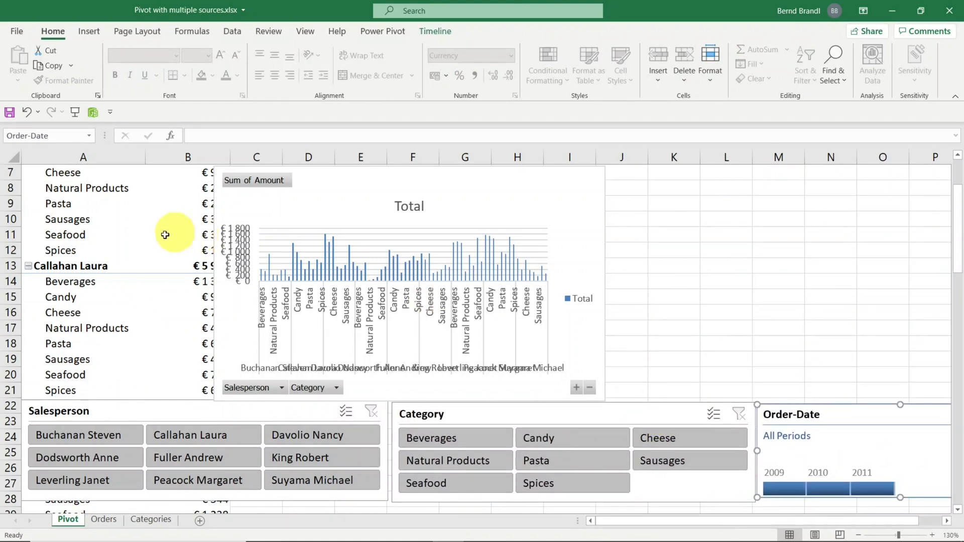
# - Move the Category field from the PivotChart's Axis (Categories) area to Legend (Series)
pyautogui.click(143, 237)
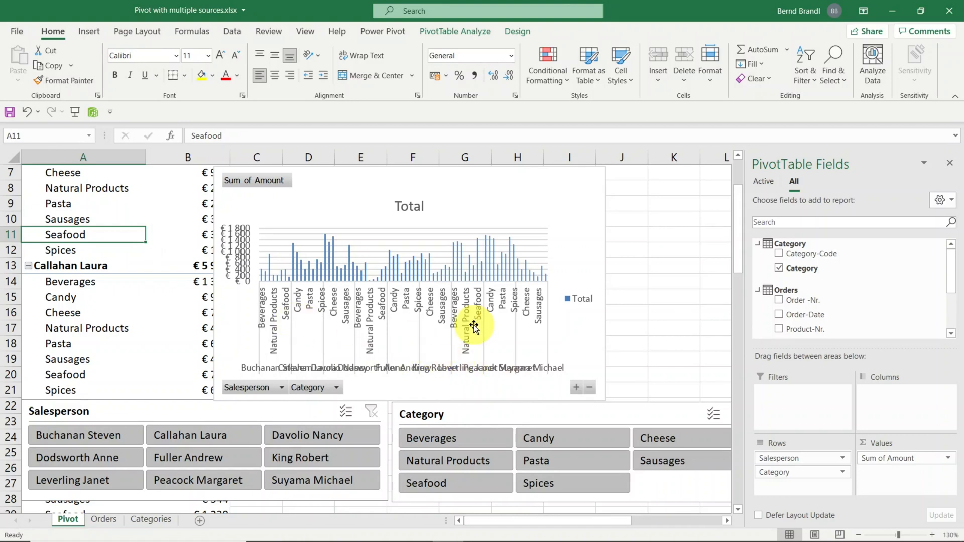
pyautogui.click(571, 205)
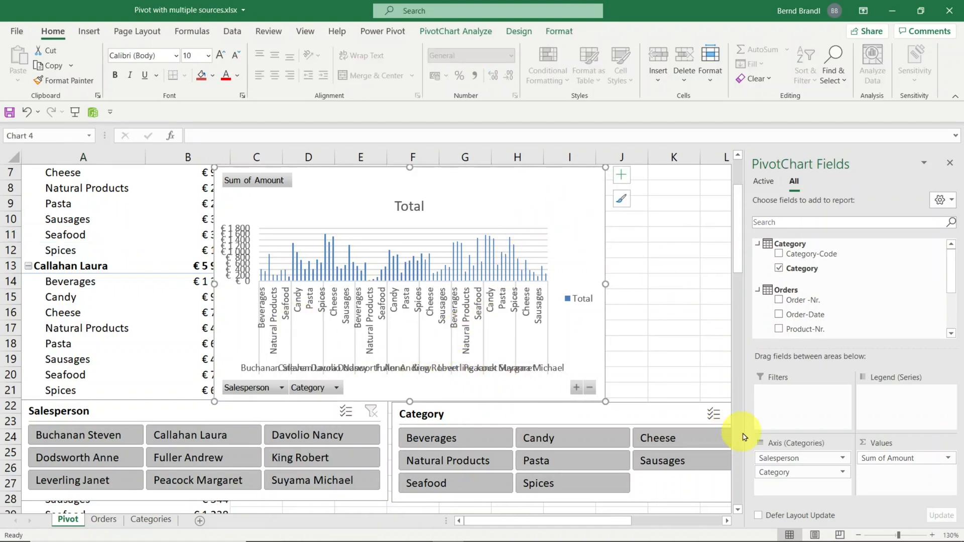
pyautogui.moveTo(794, 469); pyautogui.dragTo(913, 409)
# - Move the PivotChart over to column A and widen it to about column K
pyautogui.moveTo(415, 186); pyautogui.dragTo(257, 179)
pyautogui.moveTo(417, 279); pyautogui.dragTo(691, 277)
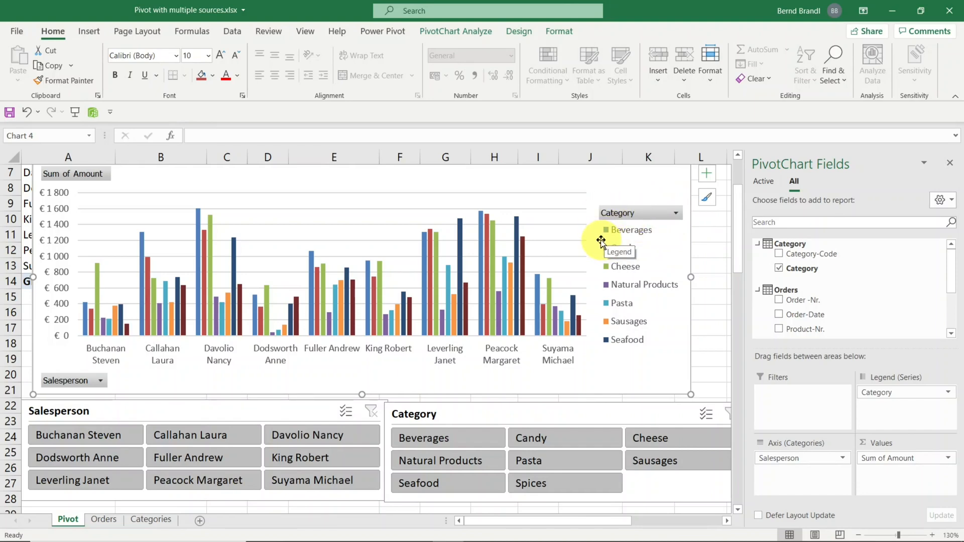
pyautogui.click(706, 254)
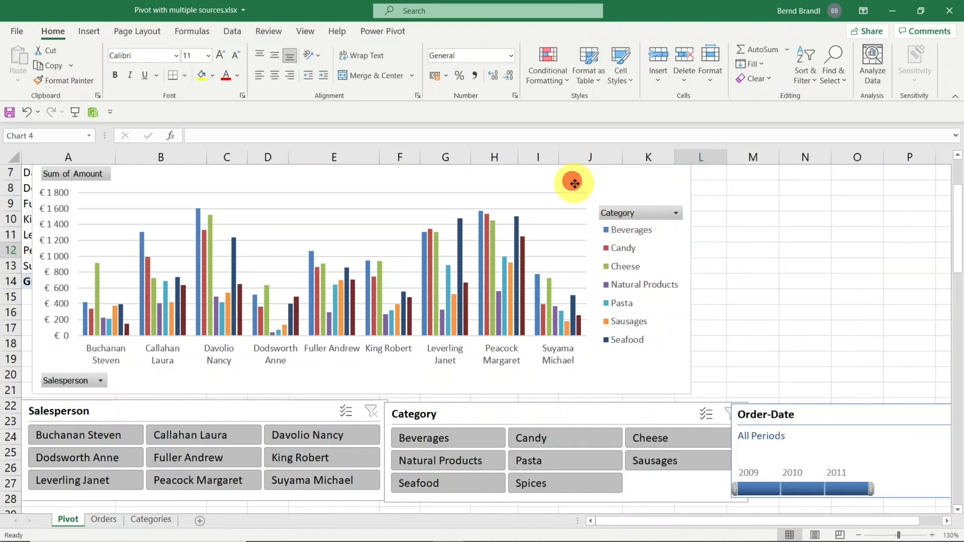
# - Shift the PivotChart off the PivotTable's row labels and compare the field areas of the table with those of the chart
pyautogui.moveTo(574, 184); pyautogui.dragTo(739, 199)
pyautogui.click(139, 217)
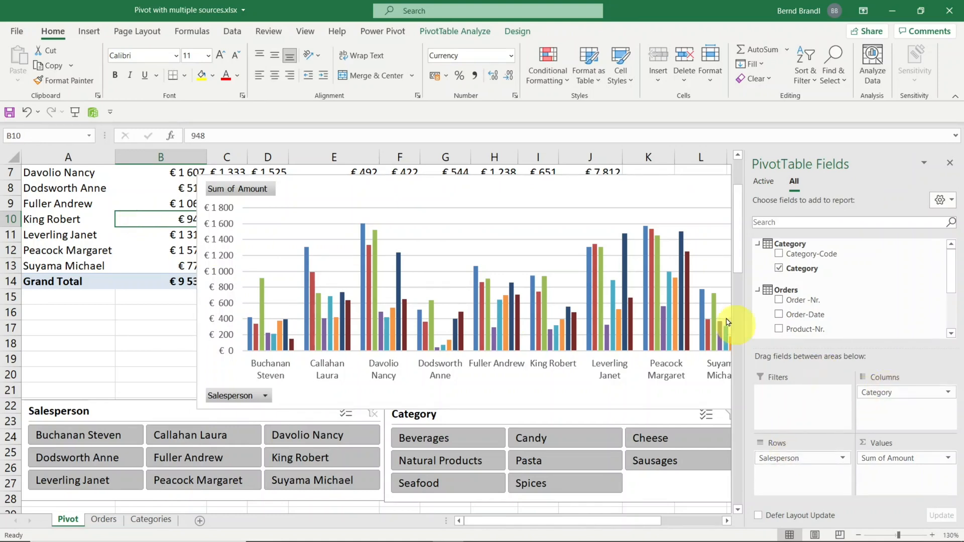
pyautogui.click(585, 197)
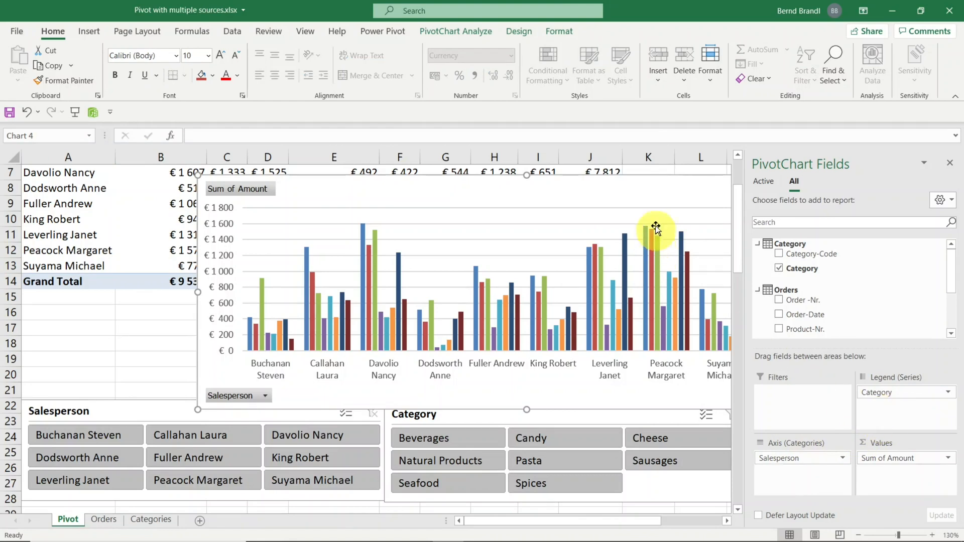
# - Place the PivotChart over columns A to K, from about row 6 to row 20, directly above the slicers
pyautogui.moveTo(573, 189); pyautogui.dragTo(387, 156)
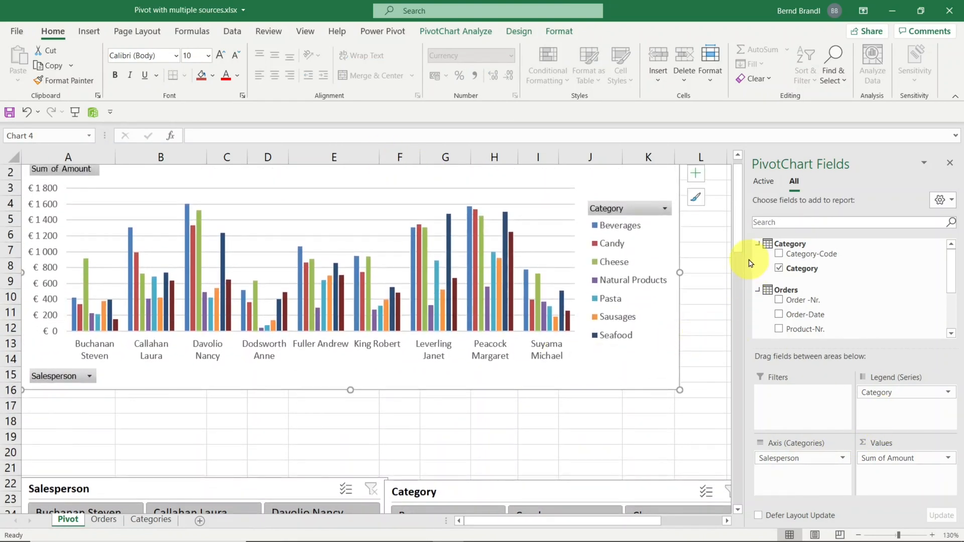
pyautogui.moveTo(739, 247); pyautogui.dragTo(739, 273)
pyautogui.moveTo(621, 282); pyautogui.dragTo(622, 363)
pyautogui.moveTo(741, 254); pyautogui.dragTo(741, 297)
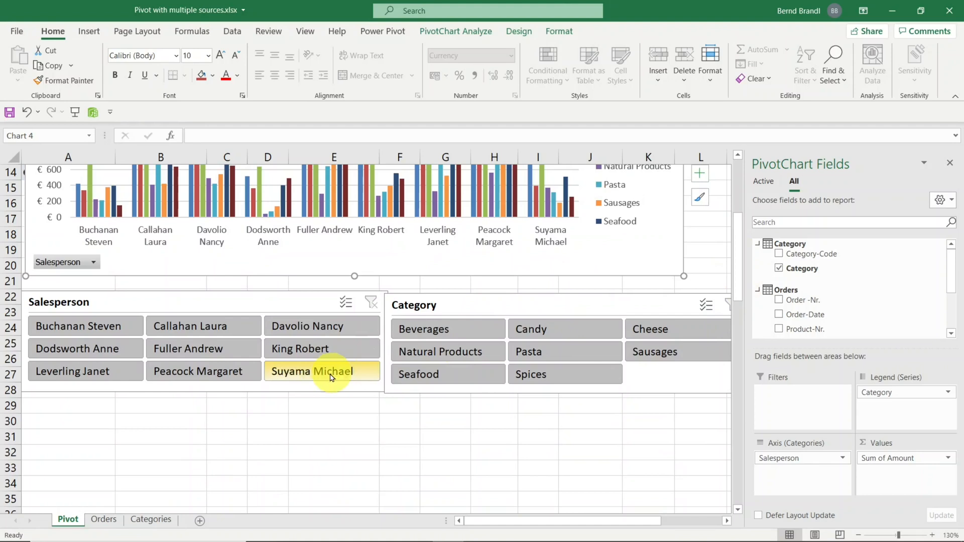
# - Filter the Salesperson slicer to the first and third names in row one, the middle name in row two and the first in row three
pyautogui.click(313, 328)
pyautogui.keyDown('ctrl'); pyautogui.click(213, 348); pyautogui.keyUp('ctrl')
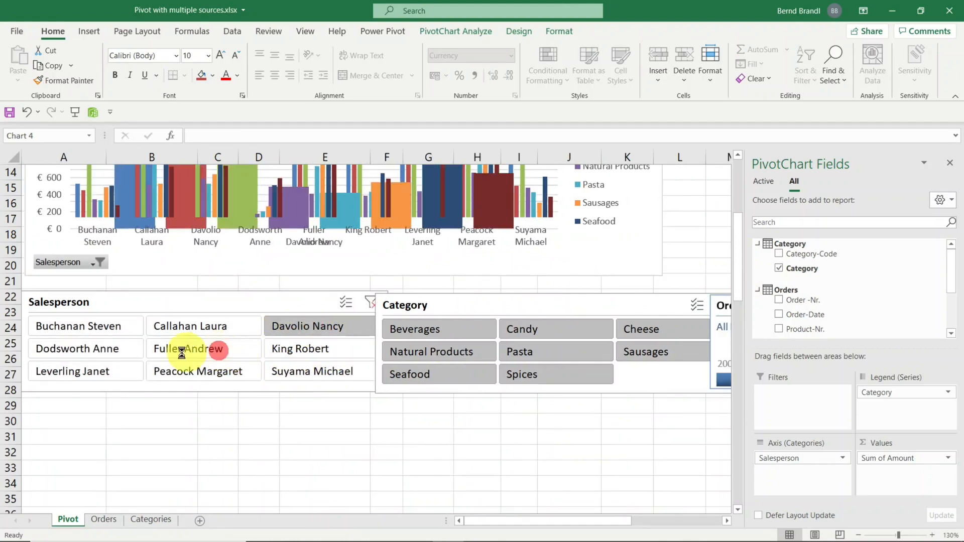
pyautogui.keyDown('ctrl'); pyautogui.click(80, 371); pyautogui.keyUp('ctrl')
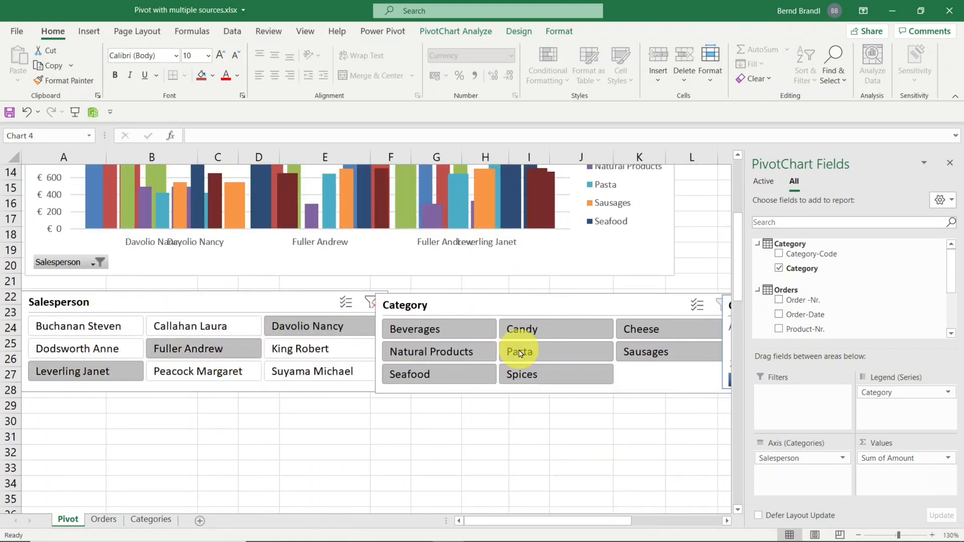
# - Exclude Natural Products, Candy and Sausages in the Category slicer
pyautogui.keyDown('ctrl'); pyautogui.click(441, 349); pyautogui.keyUp('ctrl')
pyautogui.keyDown('ctrl'); pyautogui.click(529, 330); pyautogui.keyUp('ctrl')
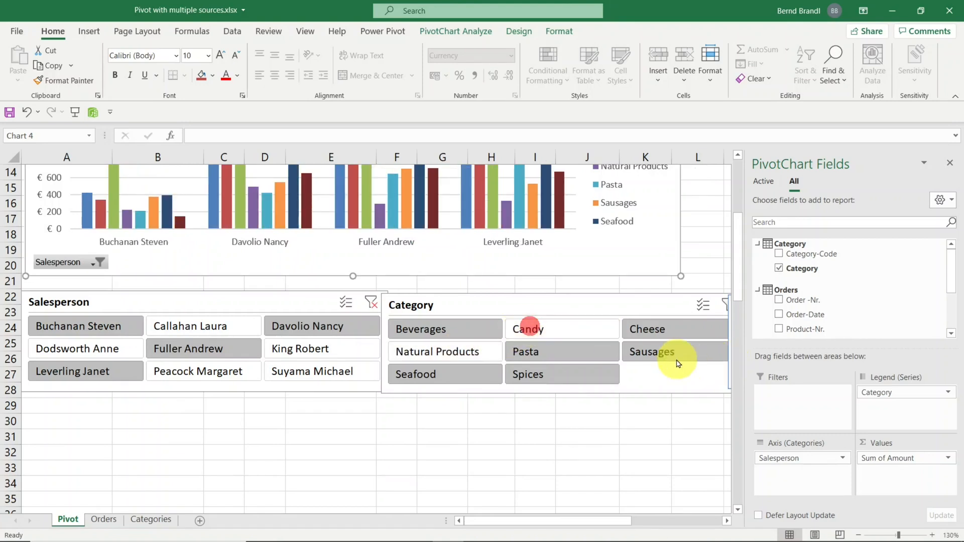
pyautogui.keyDown('ctrl'); pyautogui.click(651, 352); pyautogui.keyUp('ctrl')
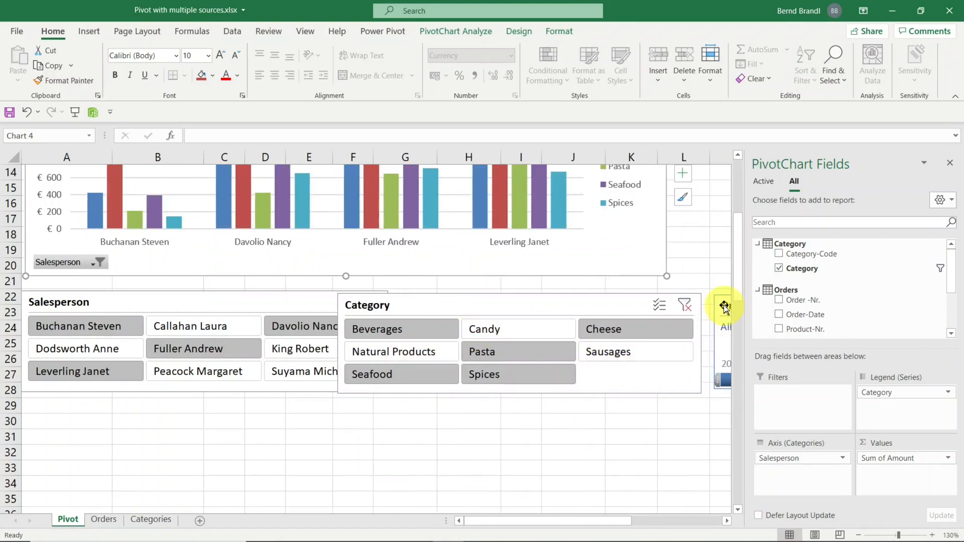
# - Place the Order-Date timeline below the Category slicer and filter it to 2009
pyautogui.moveTo(723, 301); pyautogui.dragTo(323, 404)
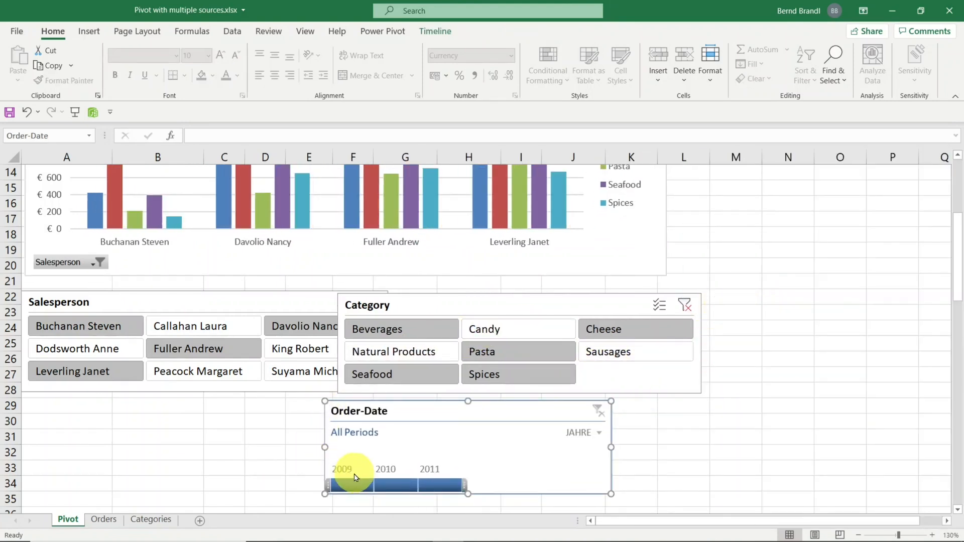
pyautogui.click(354, 483)
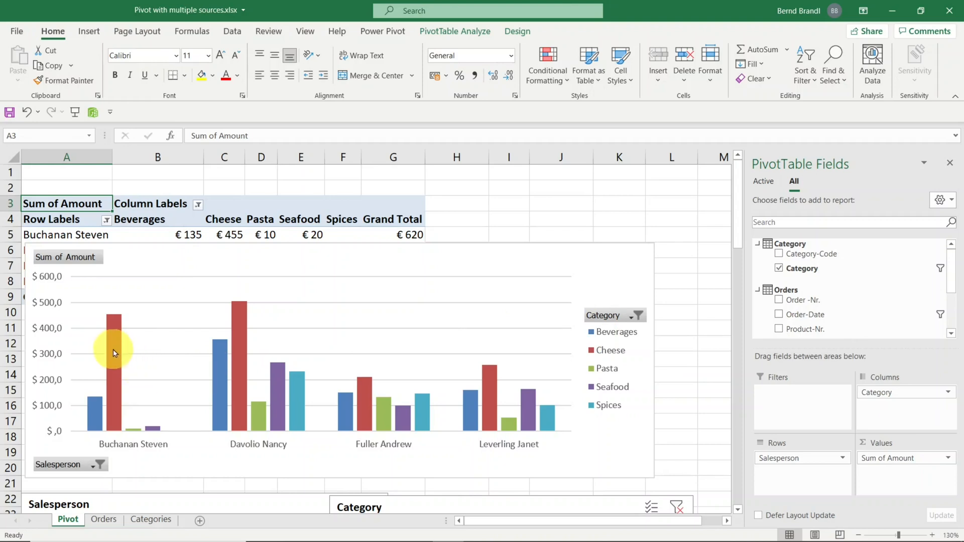
pyautogui.moveTo(115, 351)
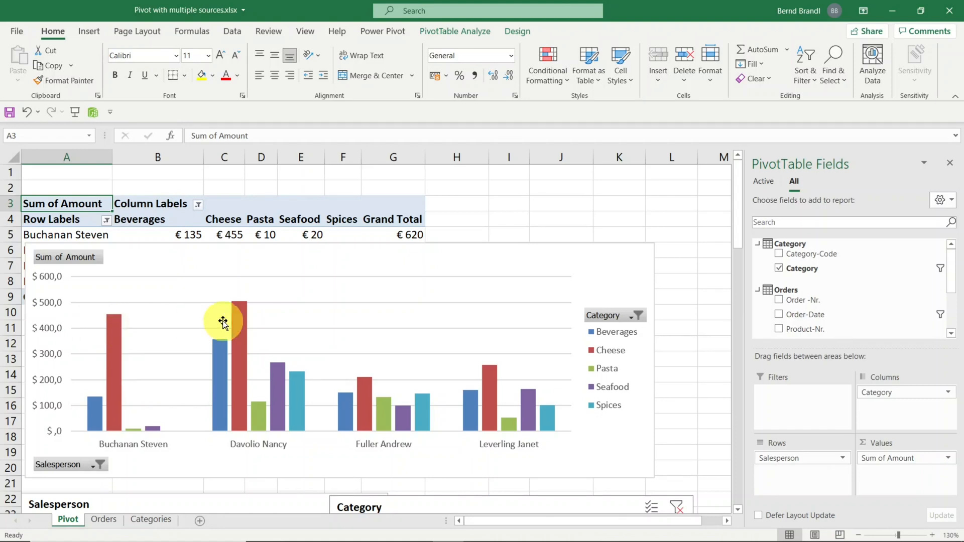
pyautogui.moveTo(238, 326)
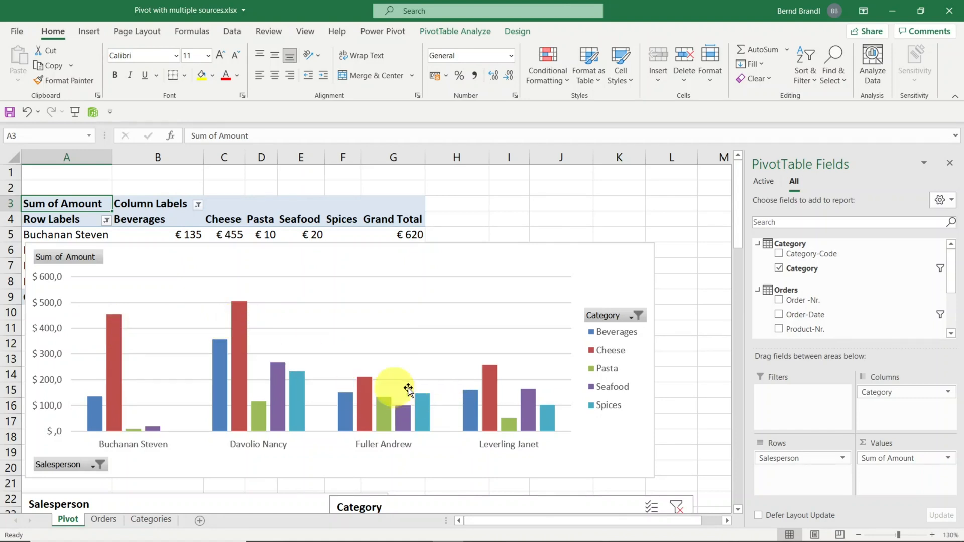
# - Switch the Order-Date timeline filter to 2010 and review the PivotChart
pyautogui.scroll(-2, 498, 390)
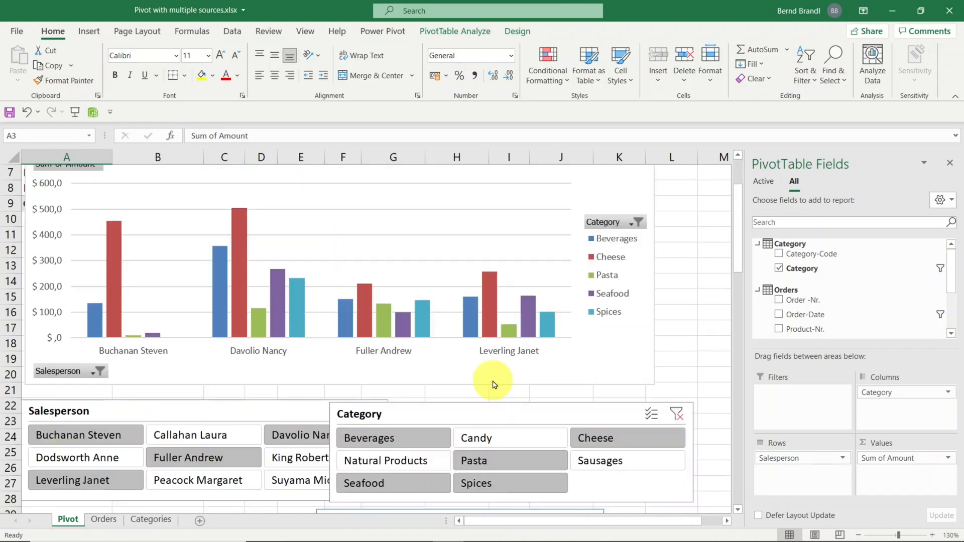
pyautogui.scroll(-3, 487, 390)
pyautogui.click(394, 454)
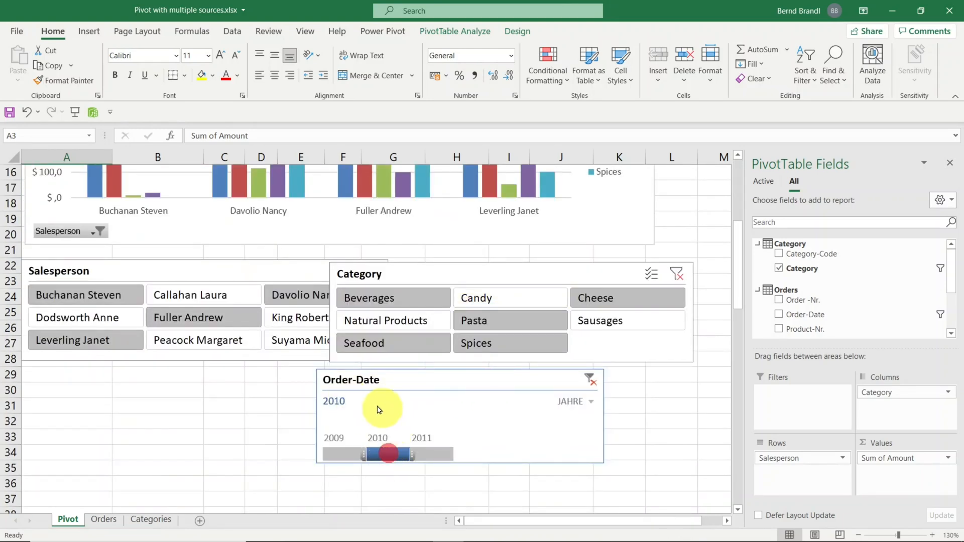
pyautogui.scroll(2, 314, 318)
pyautogui.scroll(1, 314, 316)
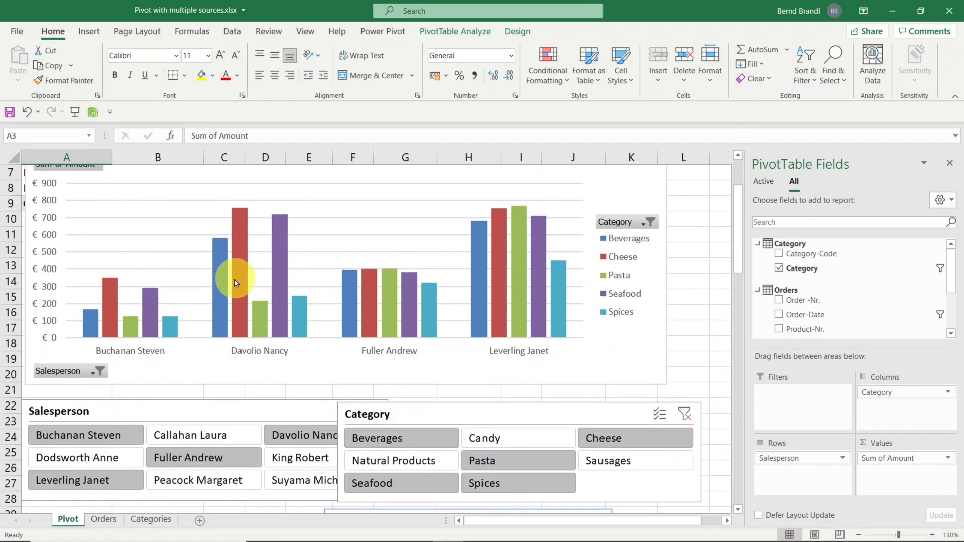
pyautogui.moveTo(234, 280)
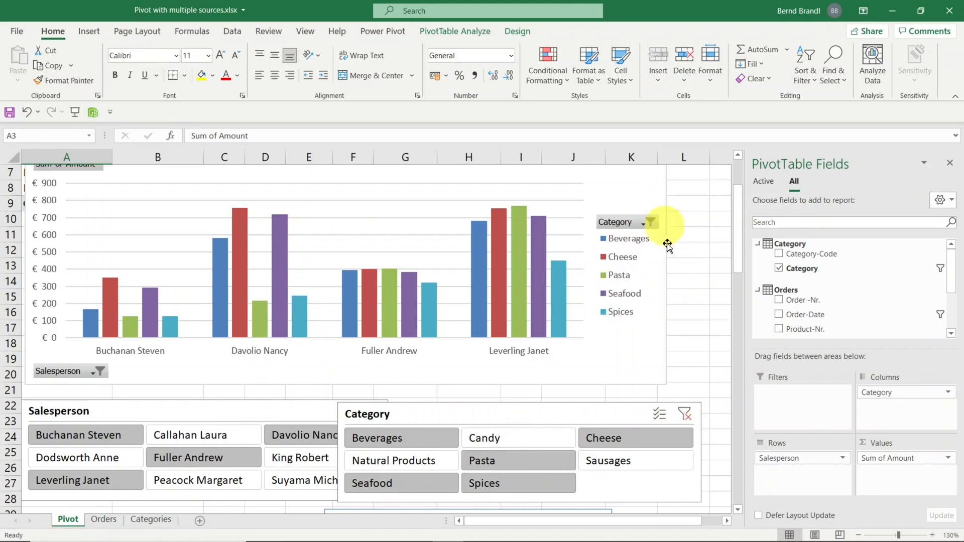
# - Clear the Category, Salesperson and Order-Date filters and move the Category slicer off the Salesperson slicer
pyautogui.click(684, 415)
pyautogui.click(495, 414)
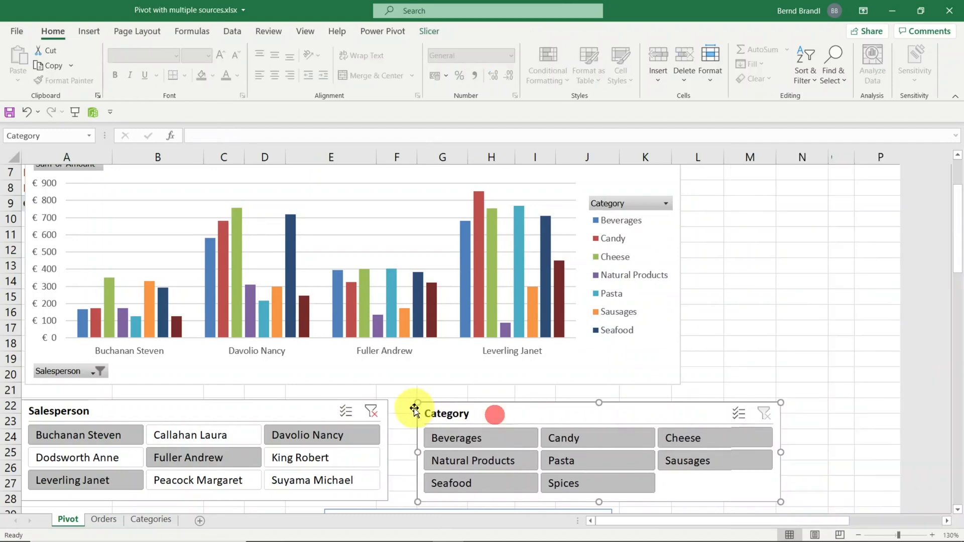
pyautogui.click(372, 412)
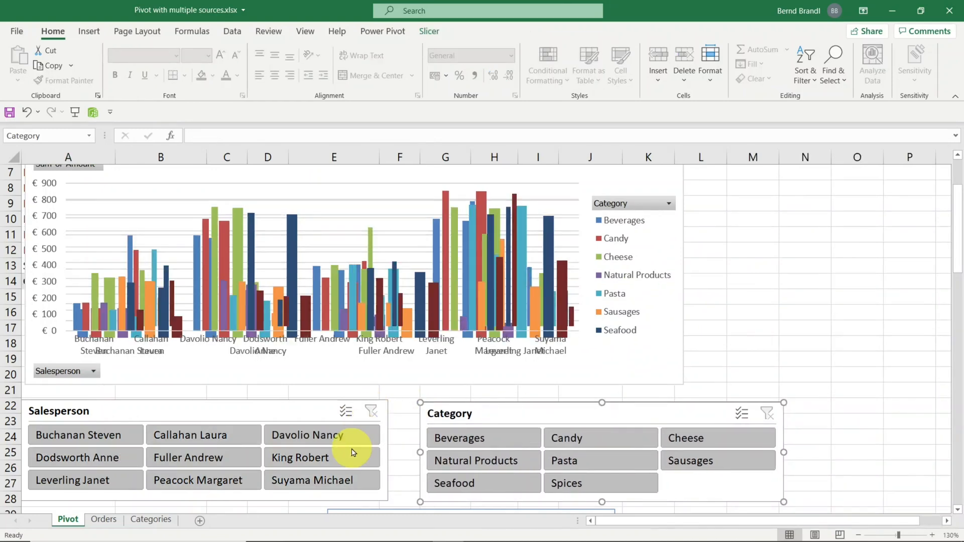
pyautogui.moveTo(956, 233); pyautogui.dragTo(839, 268)
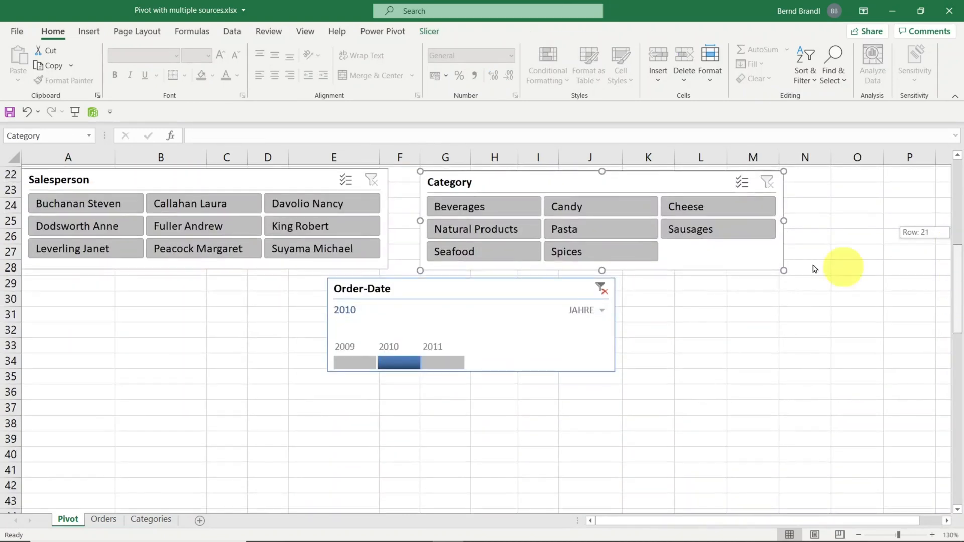
pyautogui.click(601, 302)
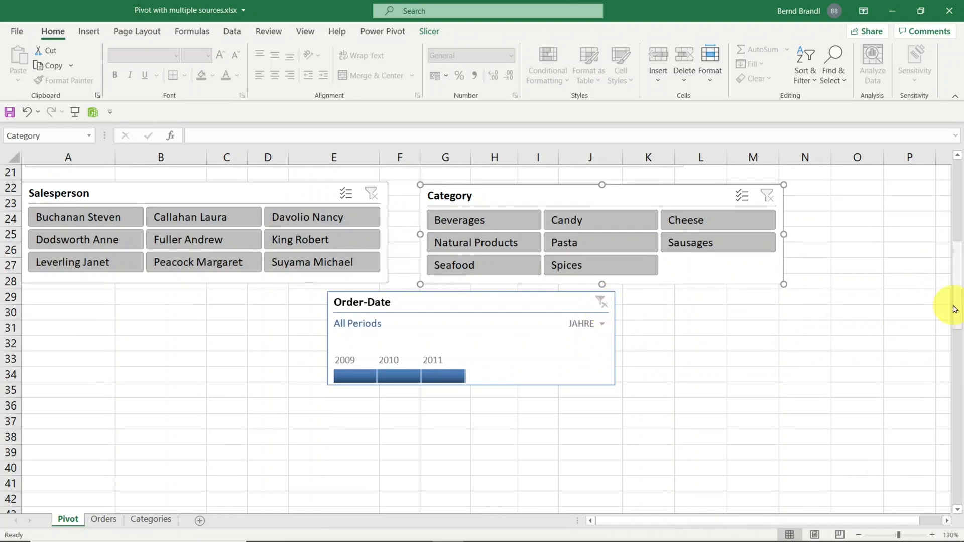
# - Delete the PivotChart and move the Category slicer right beside the Salesperson slicer
pyautogui.moveTo(953, 303); pyautogui.dragTo(487, 246)
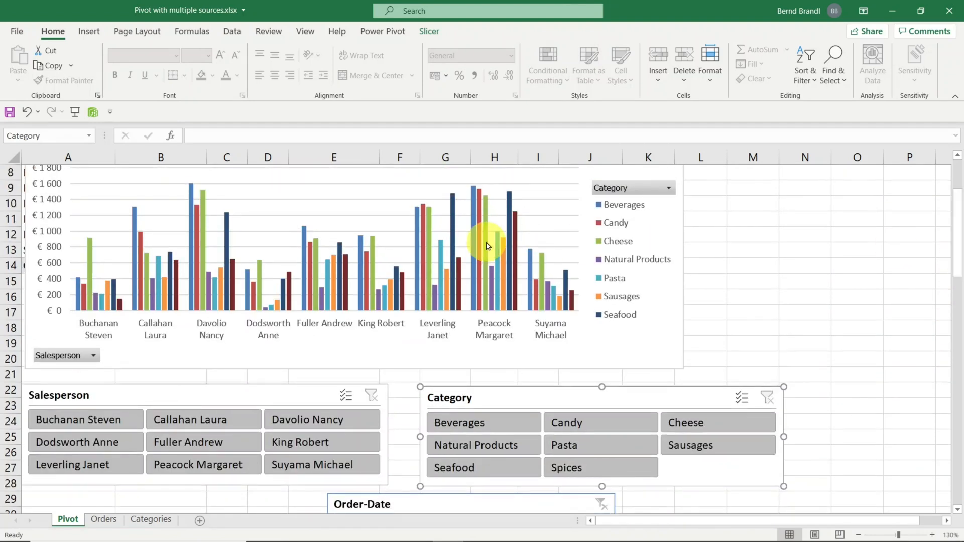
pyautogui.click(546, 205)
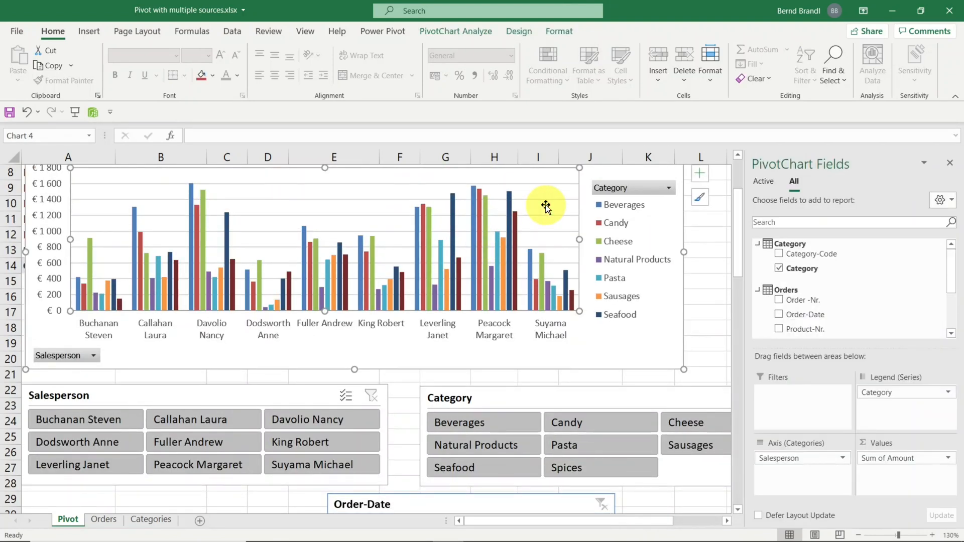
pyautogui.click(635, 345)
pyautogui.press('Delete')
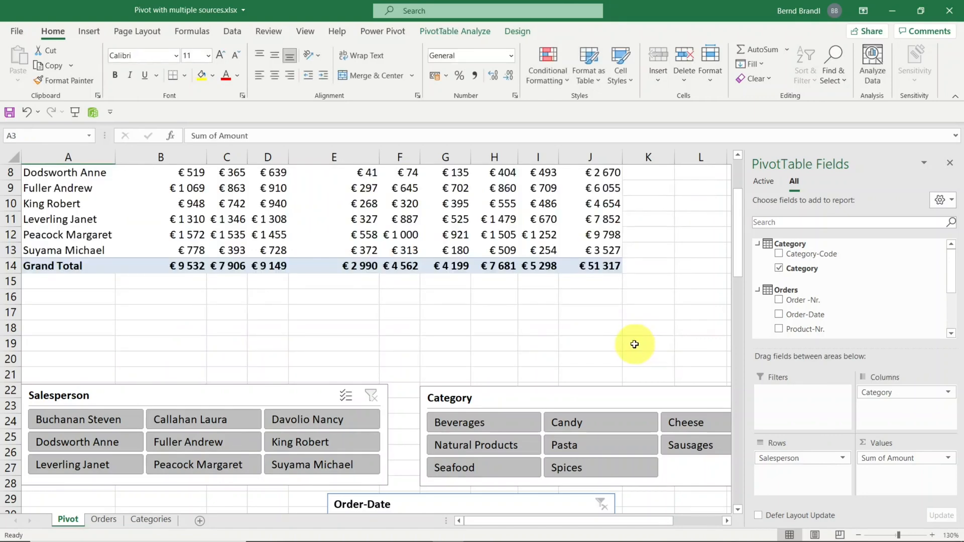
pyautogui.moveTo(475, 394); pyautogui.dragTo(441, 385)
# - Remove the Category field from the PivotTable's Columns area
pyautogui.click(445, 219)
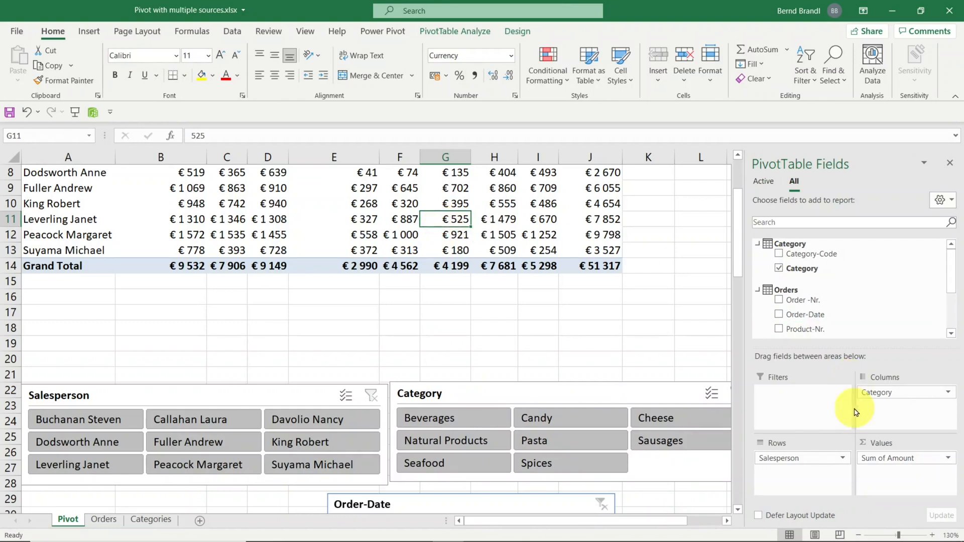
pyautogui.moveTo(876, 394); pyautogui.dragTo(886, 266)
pyautogui.scroll(3, 286, 299)
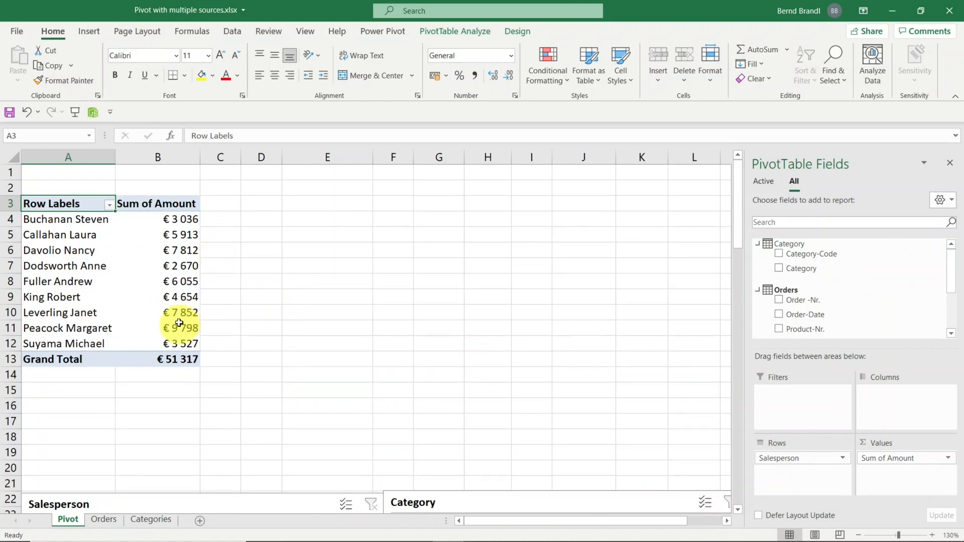
# - Add the Amount field from the Orders table to the PivotTable's Values area a second time
pyautogui.moveTo(189, 249)
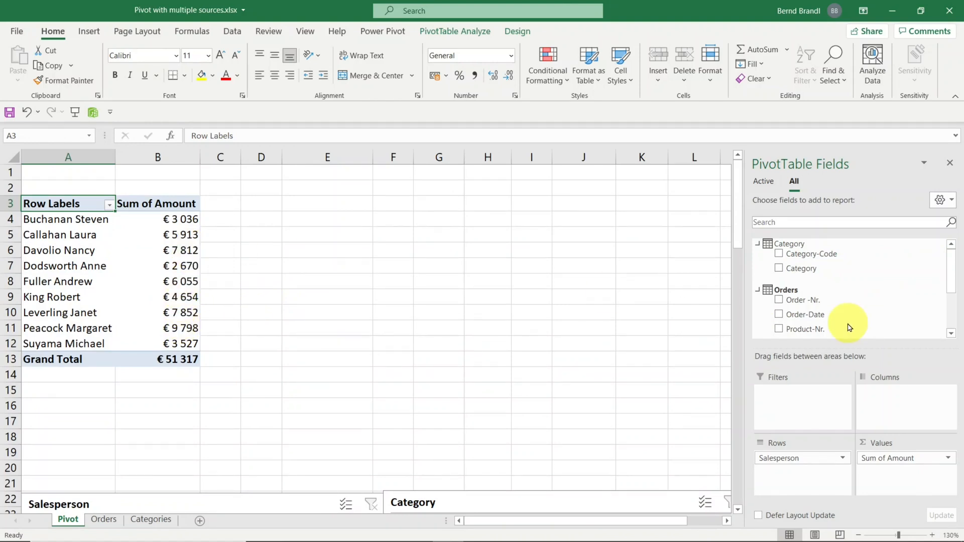
pyautogui.moveTo(955, 271); pyautogui.dragTo(954, 304)
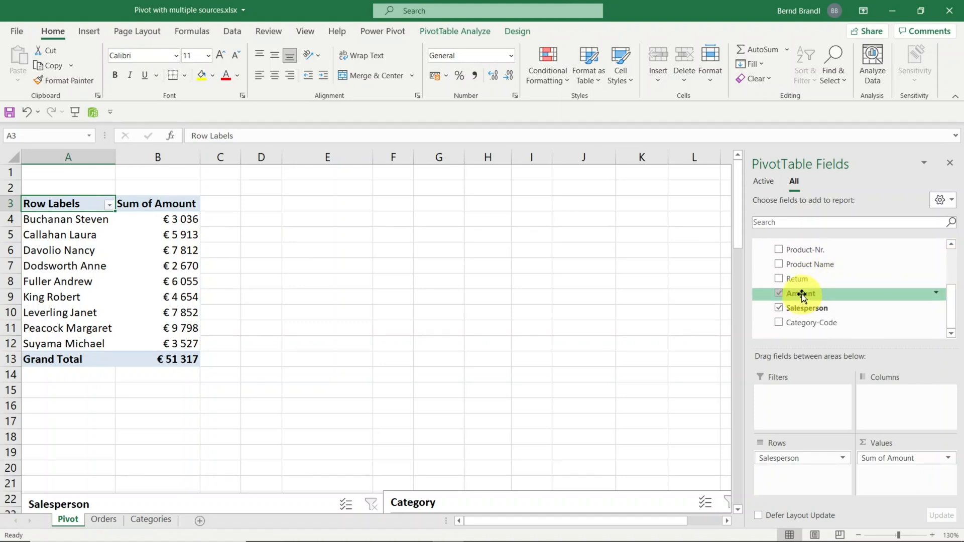
pyautogui.moveTo(801, 294); pyautogui.dragTo(894, 461)
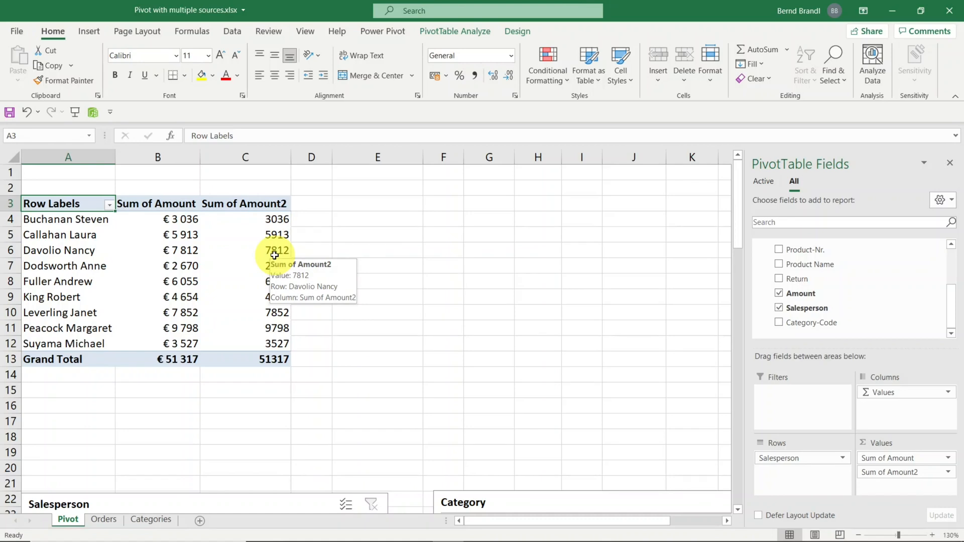
# - Rename the two value columns as Partial Amounts and Amounts from Total, and fit column C to its header
pyautogui.click(162, 203)
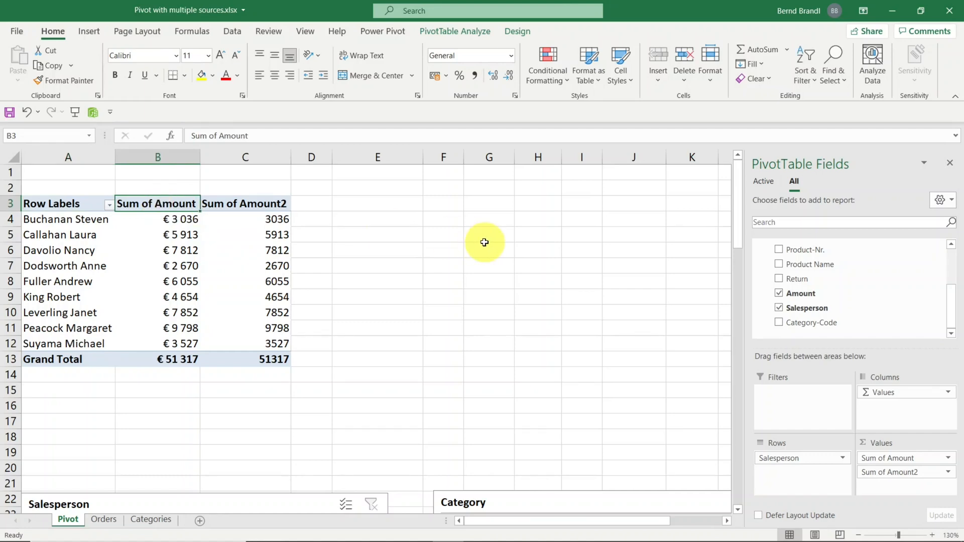
pyautogui.write('Partial')
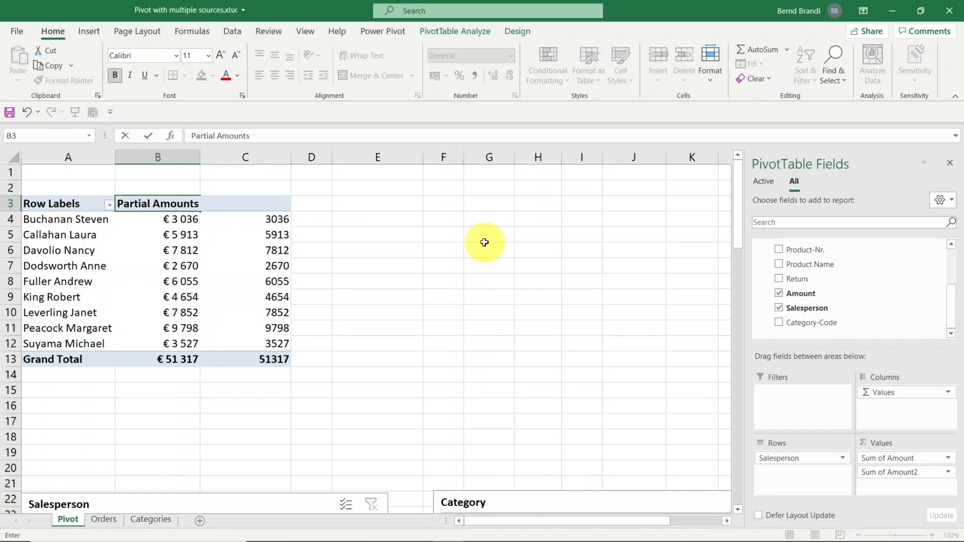
pyautogui.press('Tab')
pyautogui.write('A')
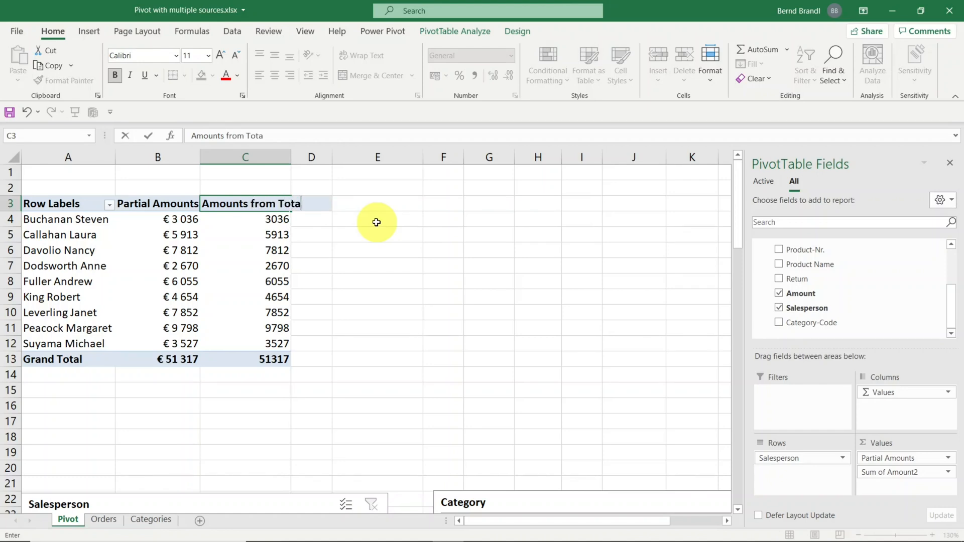
pyautogui.press('Return')
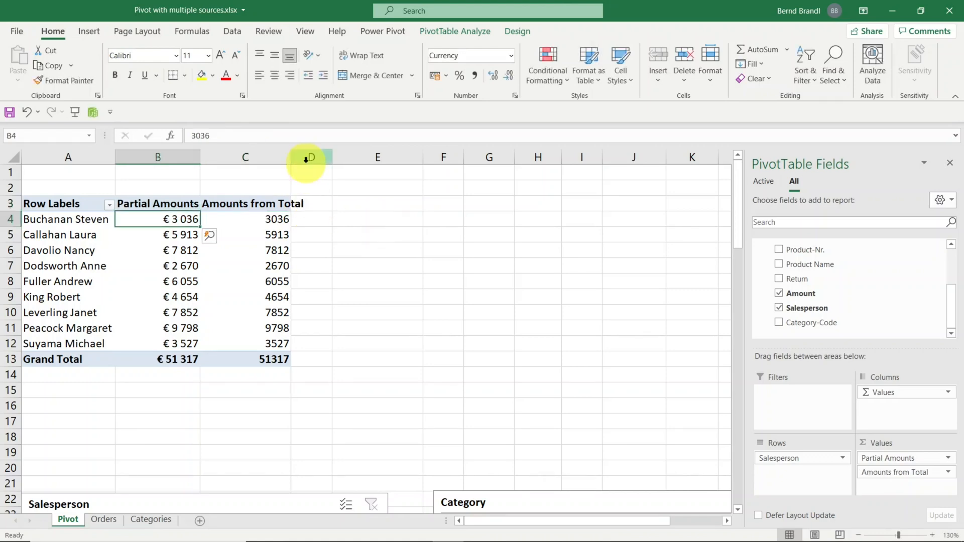
pyautogui.doubleClick(295, 157)
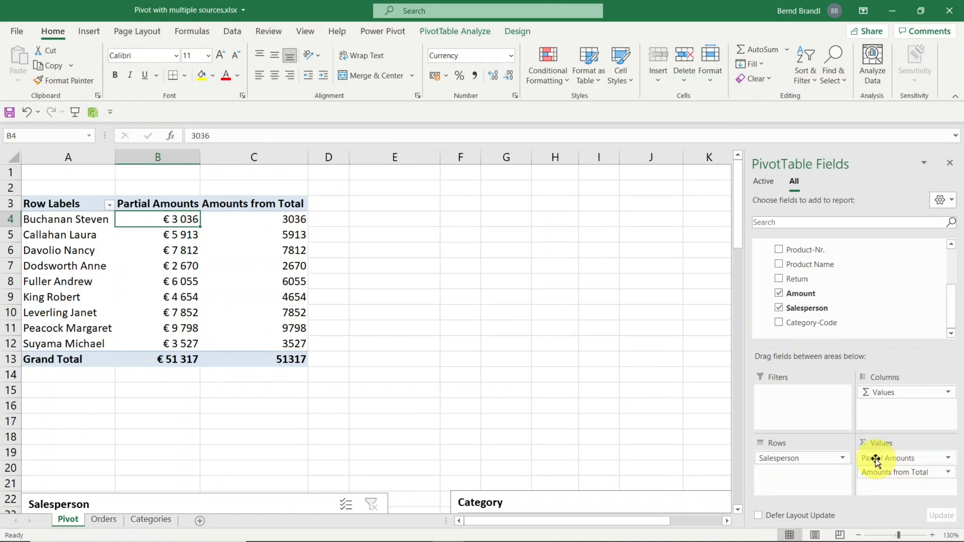
# - Show the Amounts from Total values as percentages of the total
pyautogui.rightClick(284, 253)
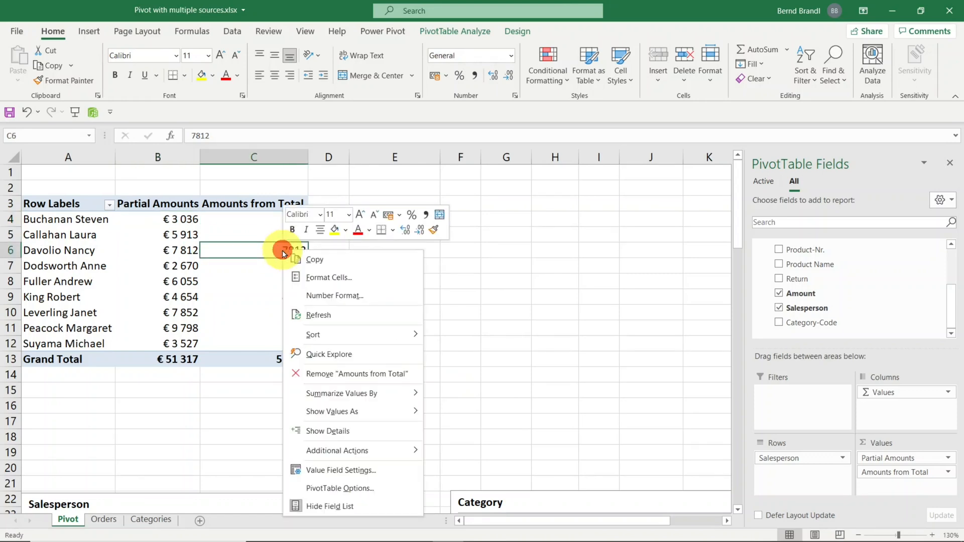
pyautogui.moveTo(356, 412)
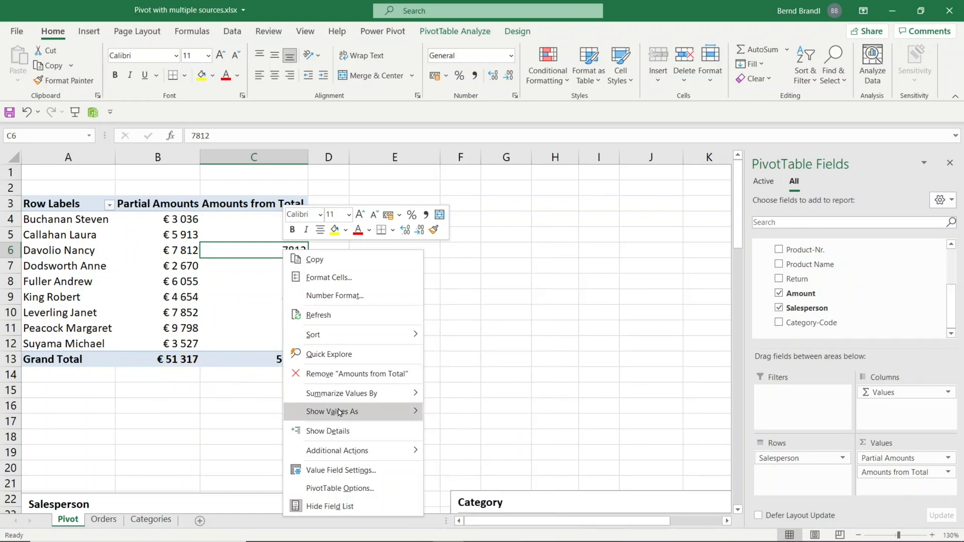
pyautogui.click(478, 275)
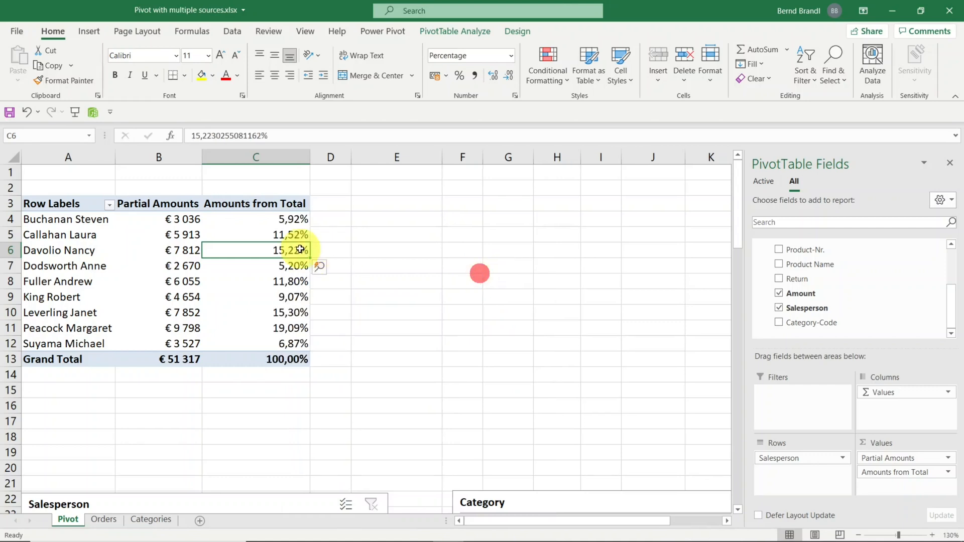
# - Move the Salesperson and Category slicers up to row 16, side by side beneath the PivotTable
pyautogui.click(239, 499)
pyautogui.moveTo(238, 485); pyautogui.dragTo(238, 400)
pyautogui.moveTo(551, 502); pyautogui.dragTo(485, 418)
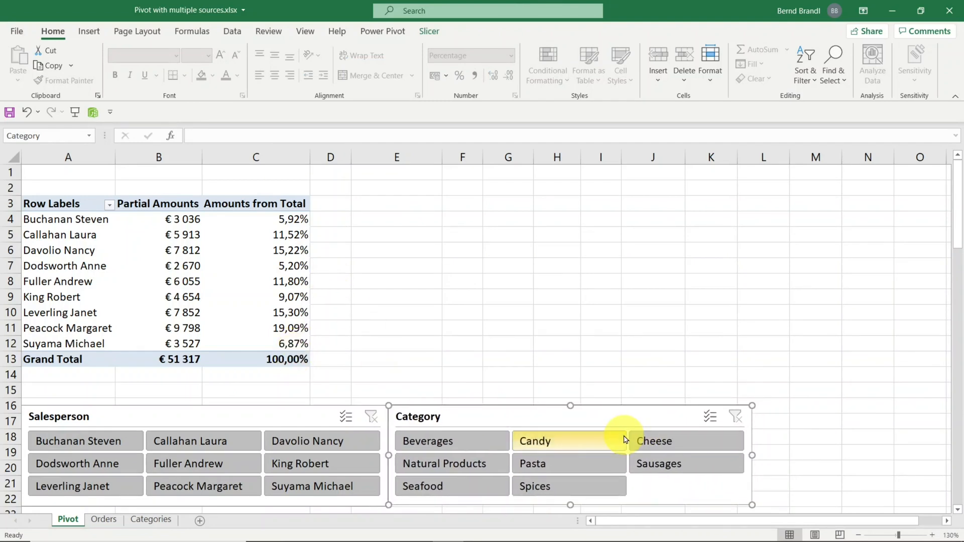
# - Filter the Category slicer by Beverages, Sausages and Seafood in turn, and return it to Beverages
pyautogui.click(454, 442)
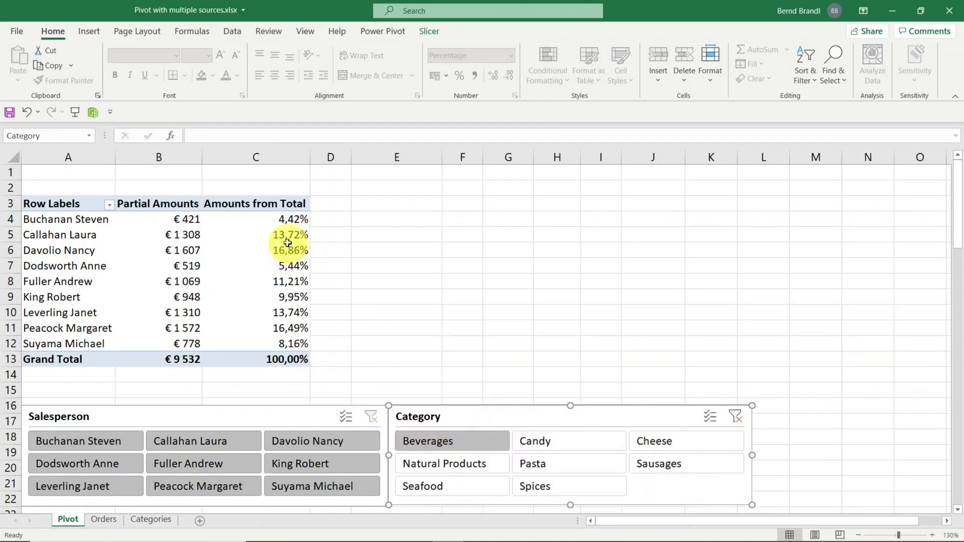
pyautogui.click(663, 462)
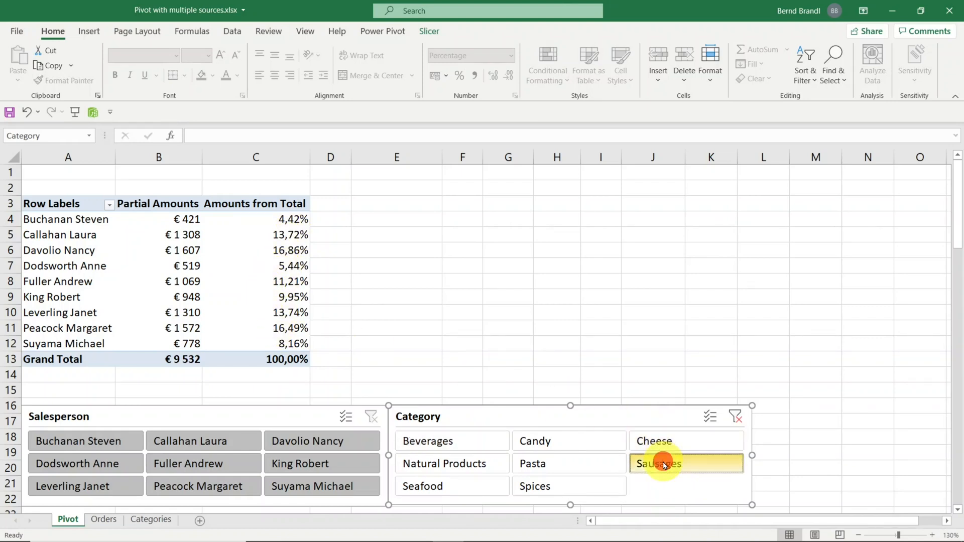
pyautogui.click(457, 490)
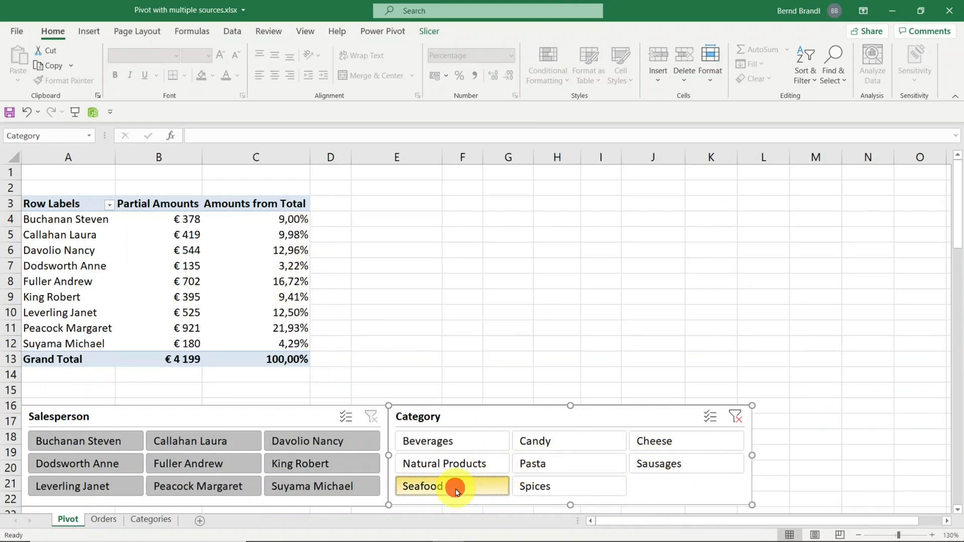
pyautogui.click(442, 441)
# - Sort the PivotTable by Amounts from Total from largest to smallest and switch the Category filter to Seafood
pyautogui.click(286, 256)
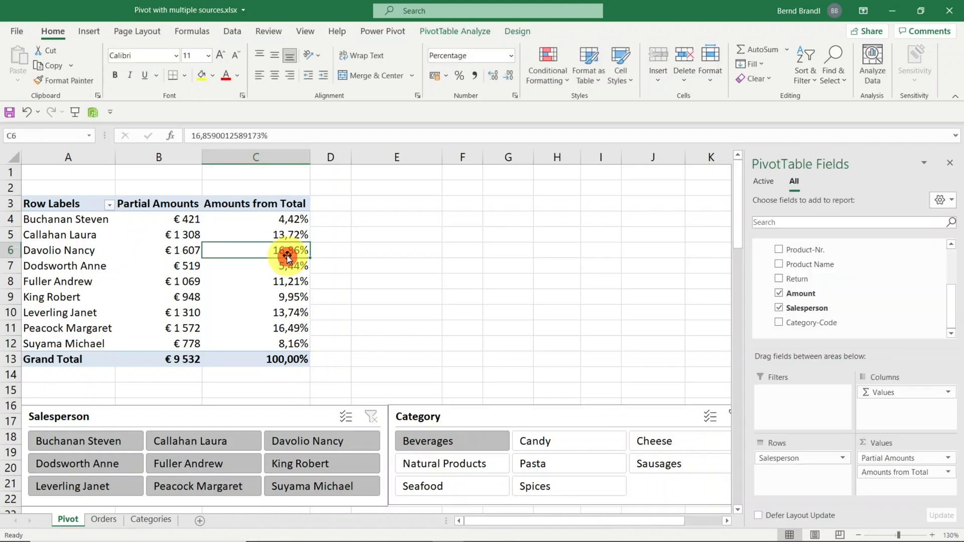
pyautogui.rightClick(287, 256)
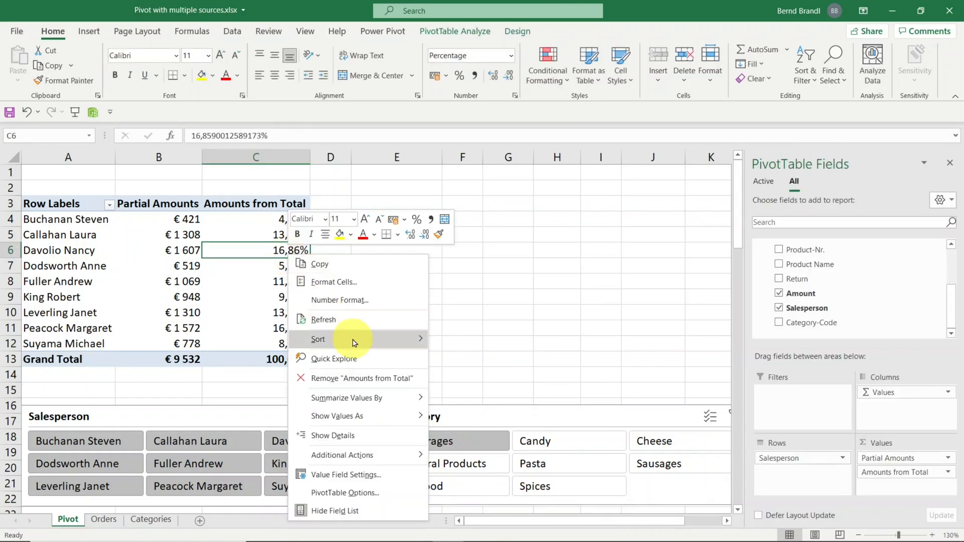
pyautogui.moveTo(352, 341)
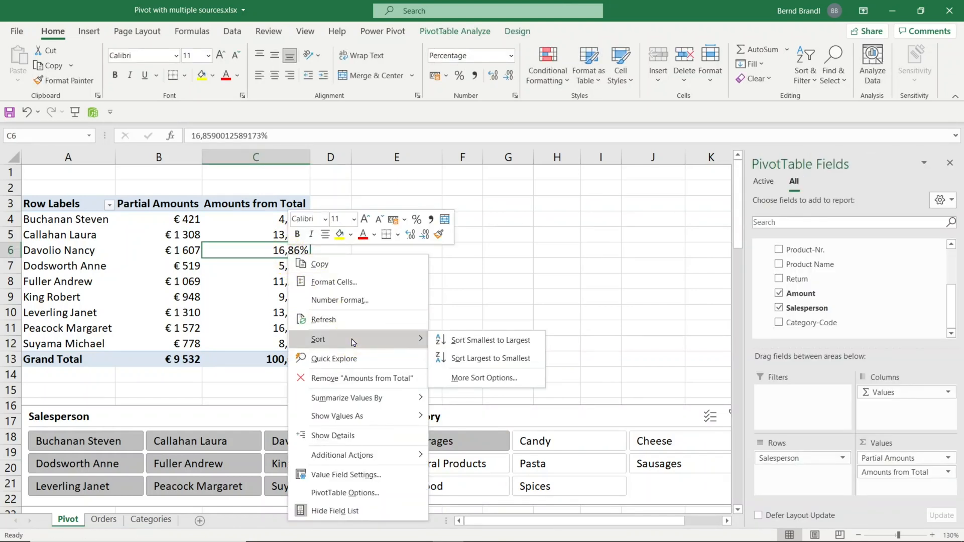
pyautogui.click(457, 358)
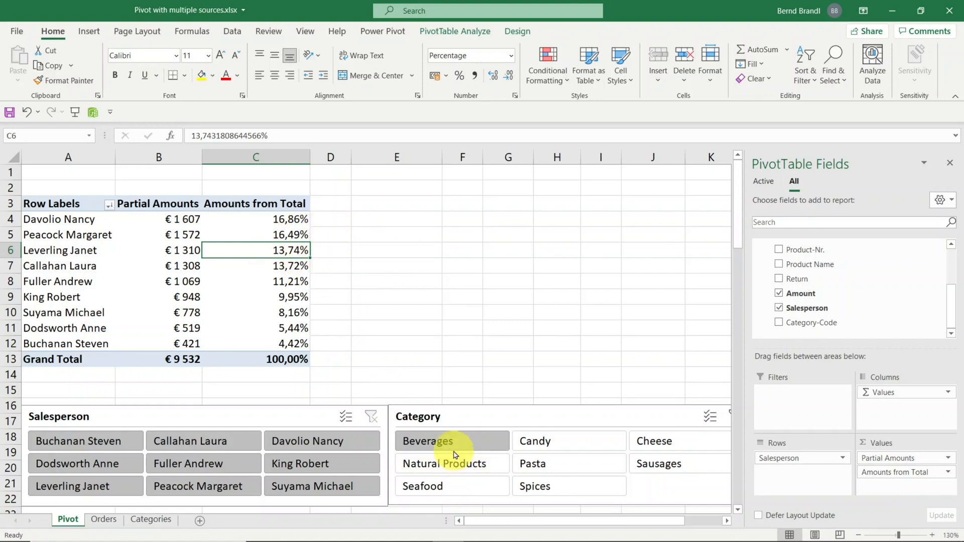
pyautogui.click(439, 486)
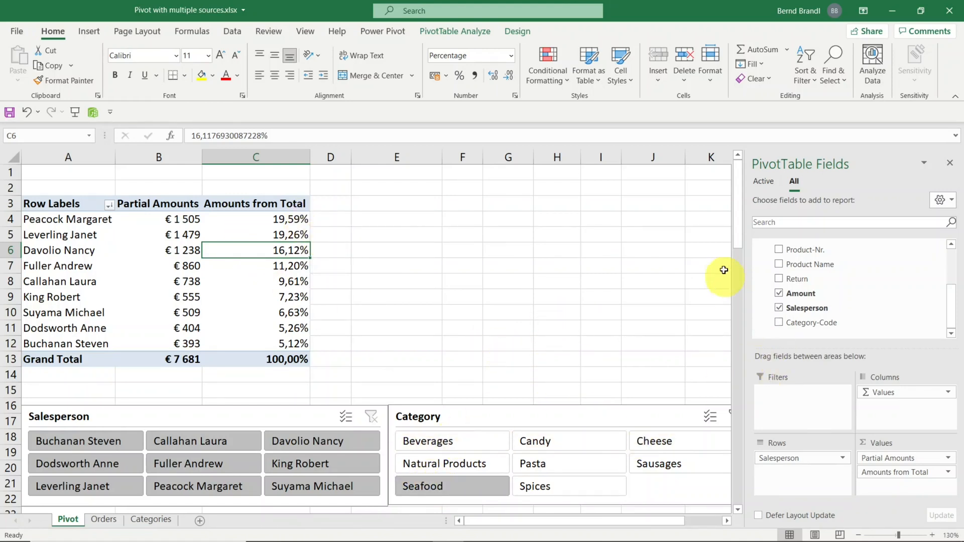
# - Move the Order-Date timeline up beneath the slicers and filter it to 2009
pyautogui.moveTo(739, 228); pyautogui.dragTo(738, 262)
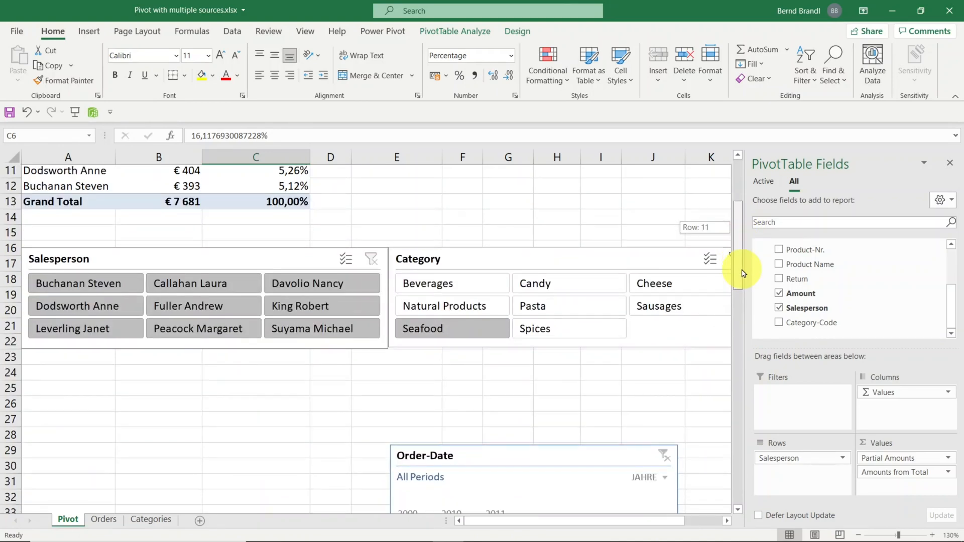
pyautogui.moveTo(567, 460); pyautogui.dragTo(417, 381)
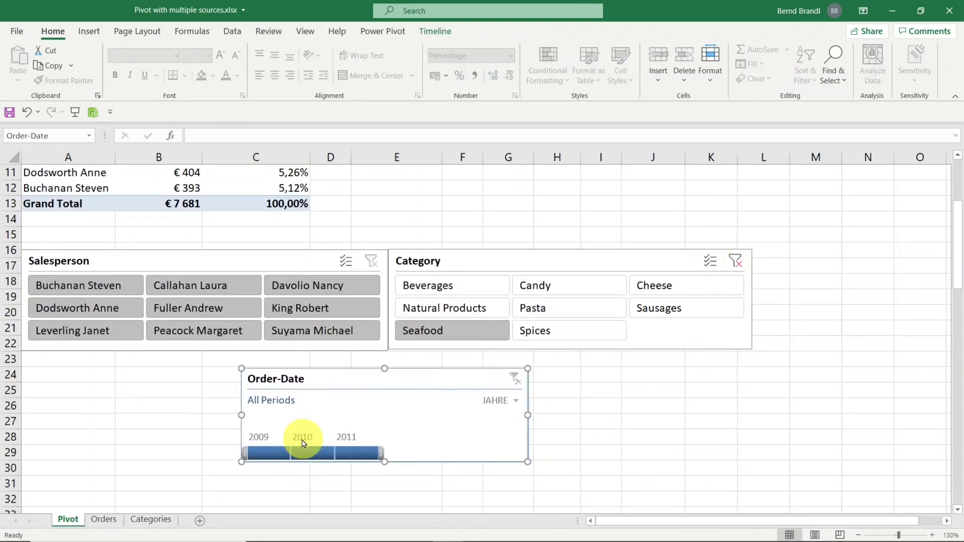
pyautogui.click(275, 454)
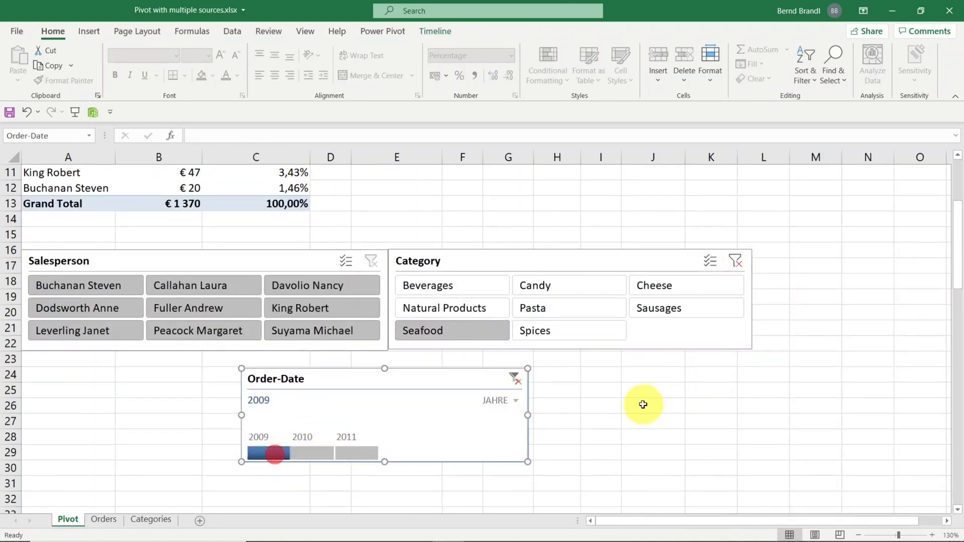
# - Move the Order-Date timeline above the Category slicer and switch its filter to 2010 and then 2011
pyautogui.moveTo(440, 396); pyautogui.dragTo(631, 194)
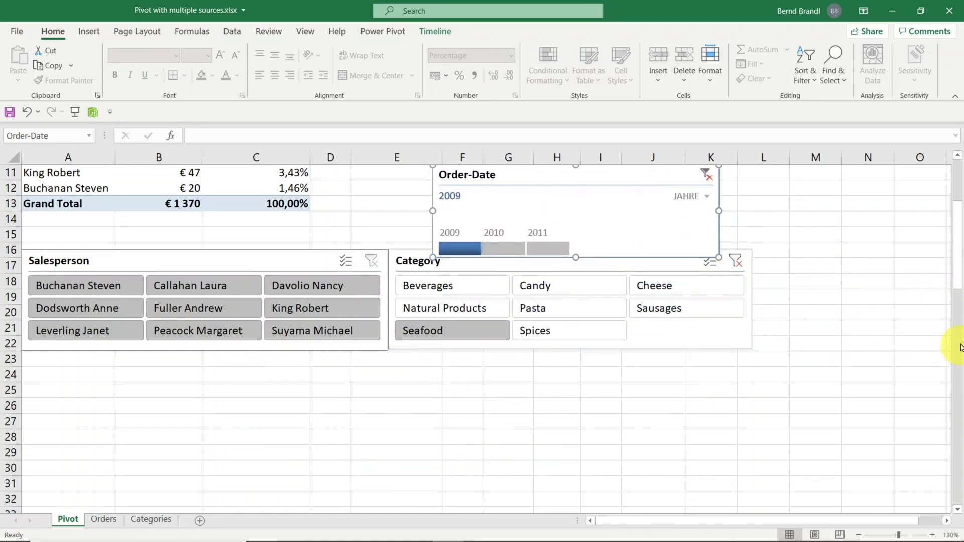
pyautogui.click(958, 334)
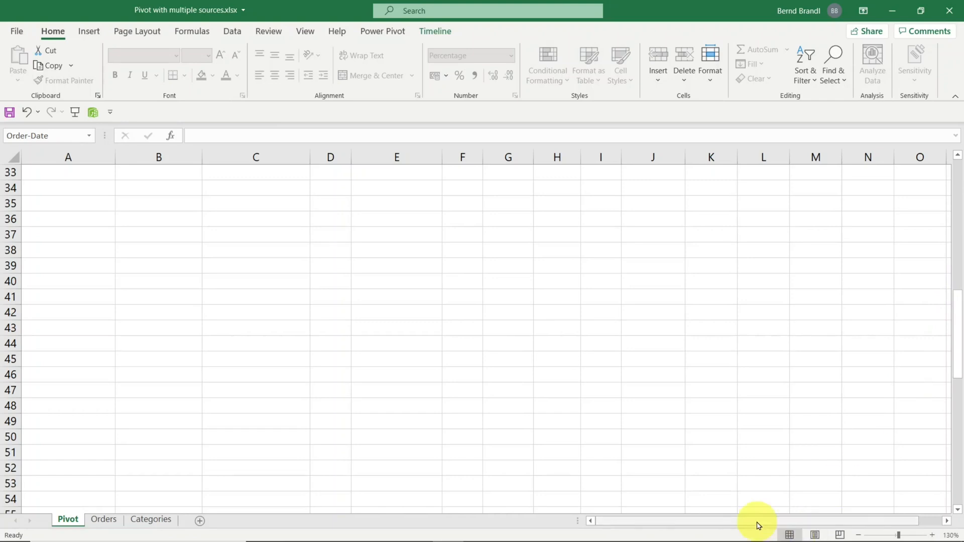
pyautogui.moveTo(757, 520); pyautogui.dragTo(603, 516)
pyautogui.moveTo(958, 312); pyautogui.dragTo(957, 165)
pyautogui.click(504, 404)
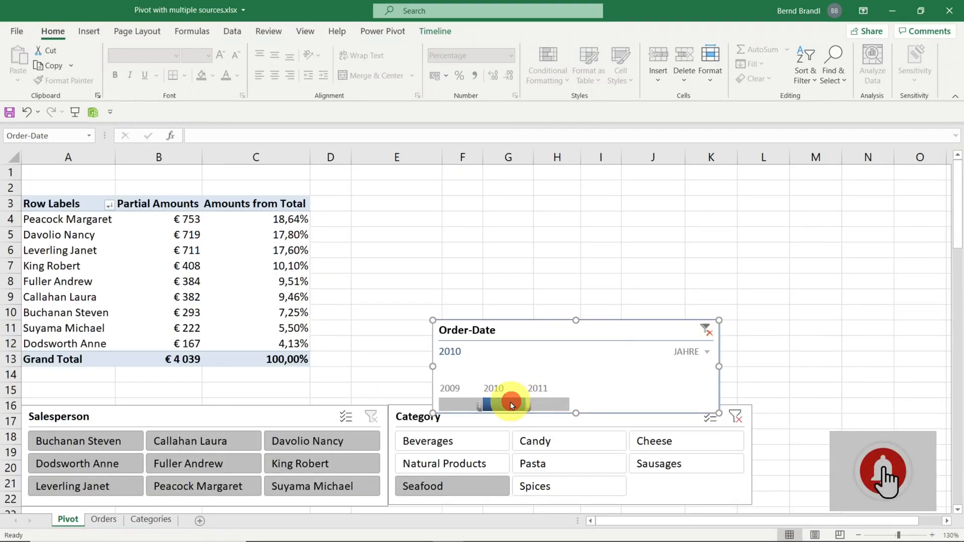
pyautogui.click(546, 404)
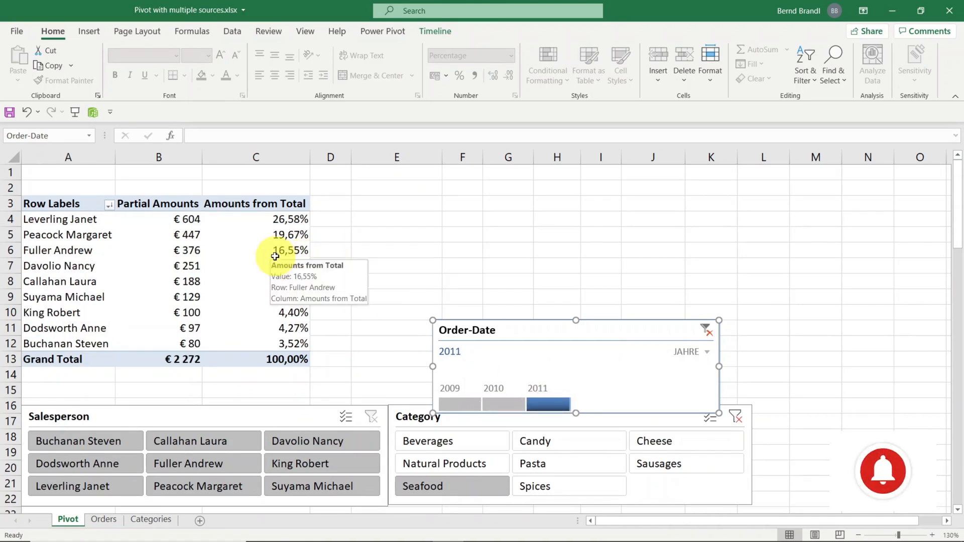
# - Clear the Order-Date filter and delete the timeline
pyautogui.click(708, 330)
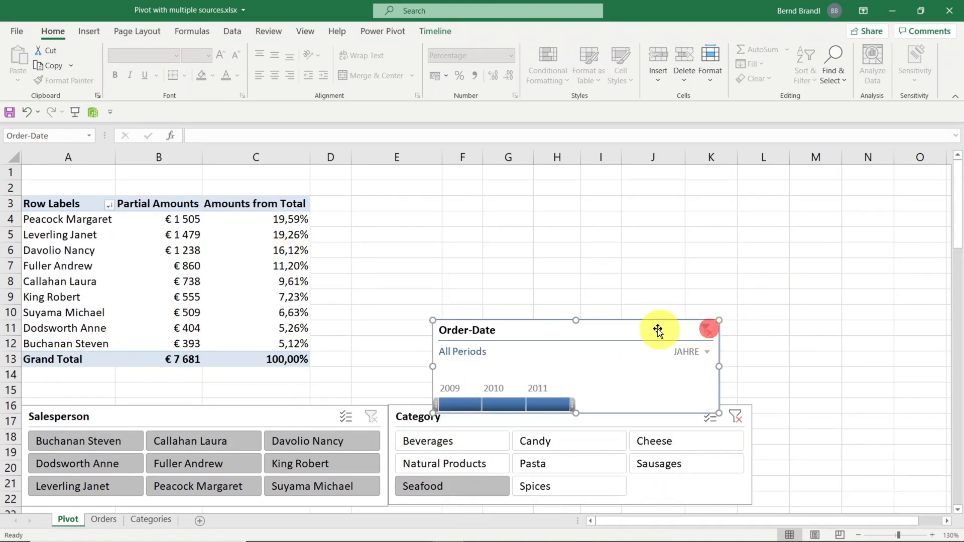
pyautogui.press('Delete')
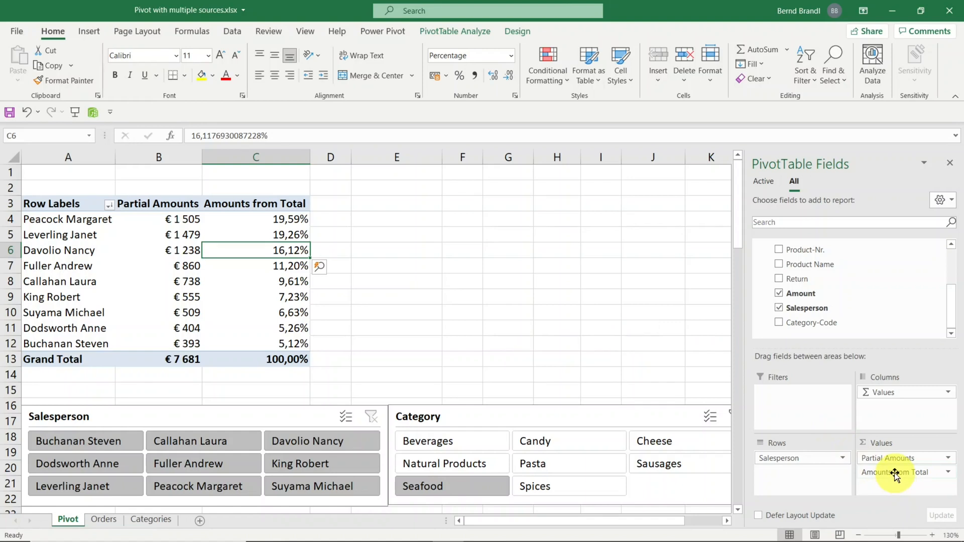
# - Remove Amounts from Total from the Values area and add Order-Date to the Rows area above Salesperson
pyautogui.moveTo(895, 475); pyautogui.dragTo(854, 283)
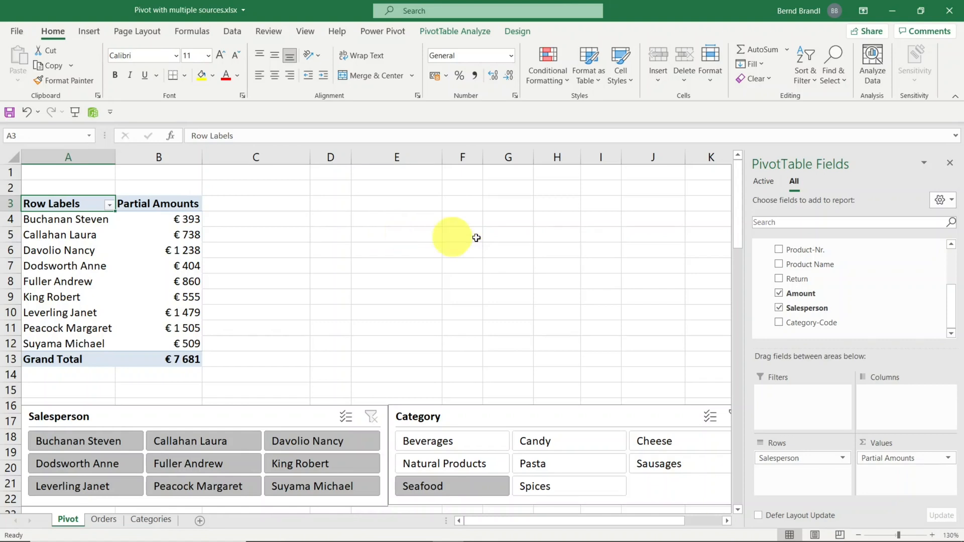
pyautogui.moveTo(959, 314); pyautogui.dragTo(959, 274)
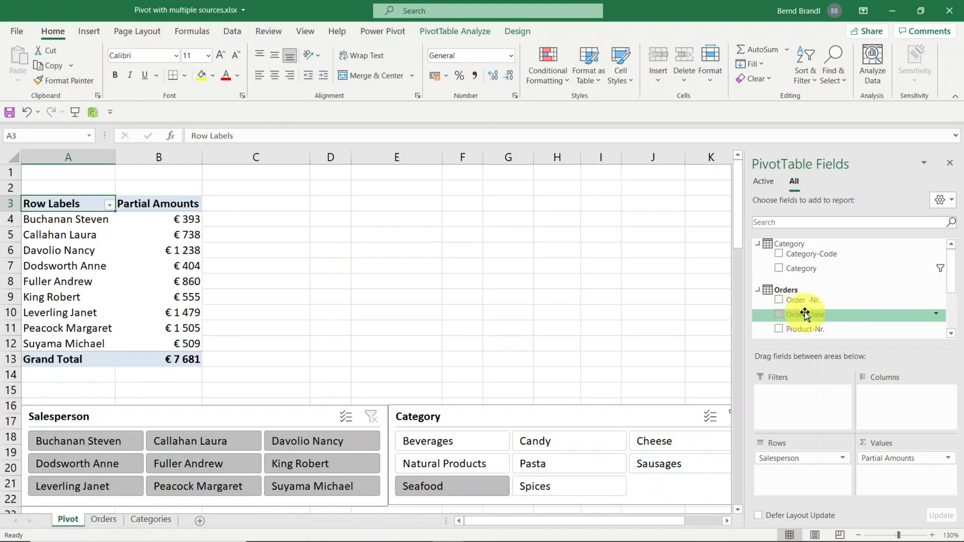
pyautogui.moveTo(798, 315); pyautogui.dragTo(806, 468)
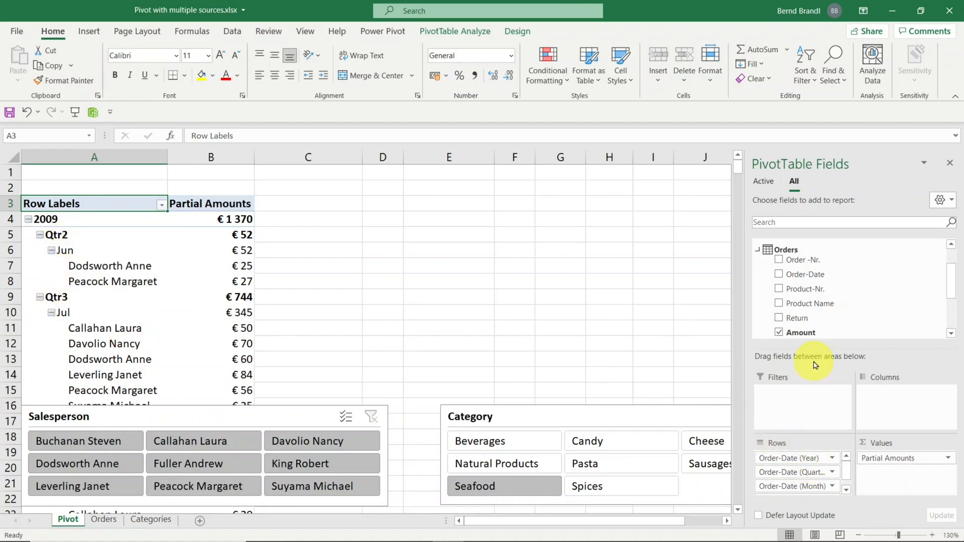
# - Remove Order-Date (Quarter) and Order-Date (Month) from the PivotTable, keeping only the Order-Date (Year) grouping
pyautogui.moveTo(954, 277); pyautogui.dragTo(955, 308)
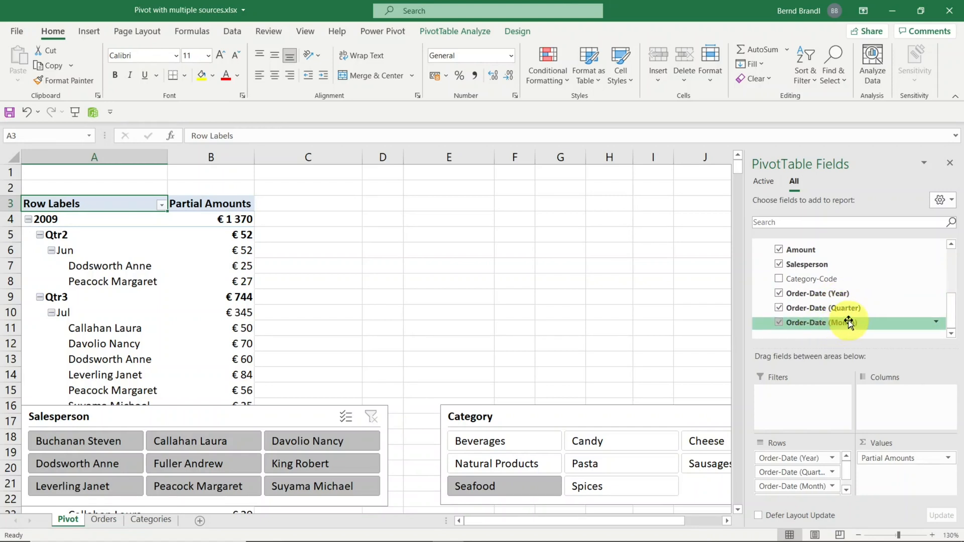
pyautogui.click(779, 308)
pyautogui.click(779, 322)
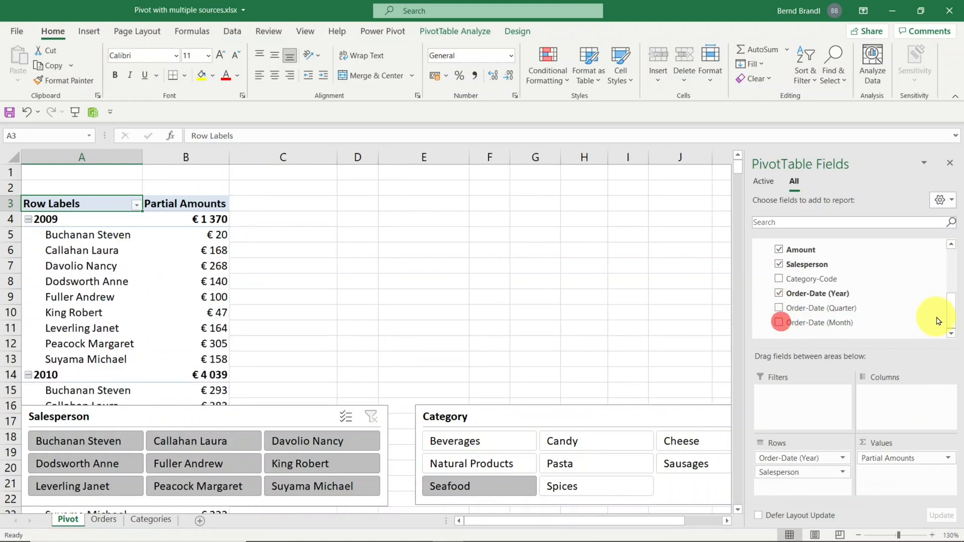
pyautogui.moveTo(951, 317)
pyautogui.mouseDown()
pyautogui.moveTo(950, 286)
pyautogui.moveTo(954, 302)
pyautogui.mouseUp()
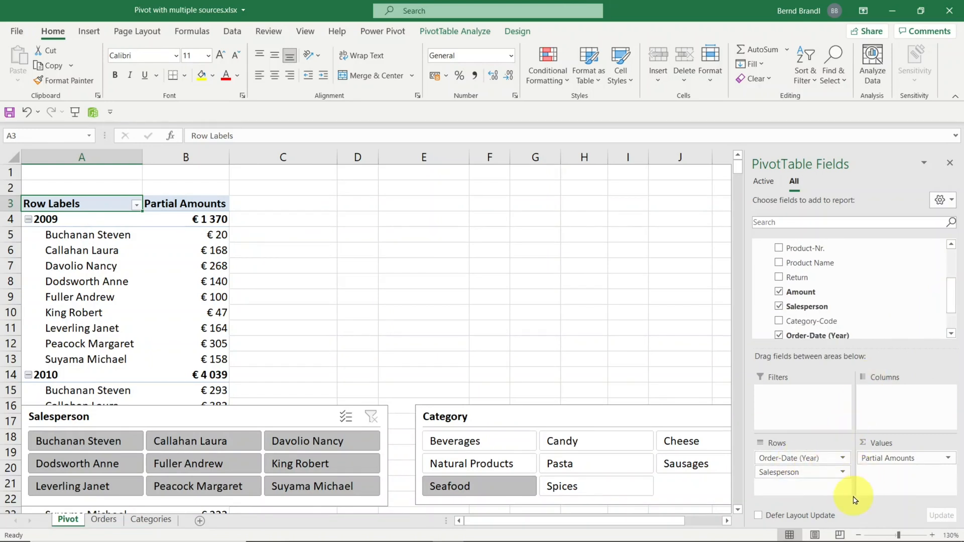
# - Move Order-Date (Year) from the Rows area to Columns, and clear the Category slicer's filter while repositioning it beside the Salesperson slicer
pyautogui.moveTo(803, 460); pyautogui.dragTo(909, 394)
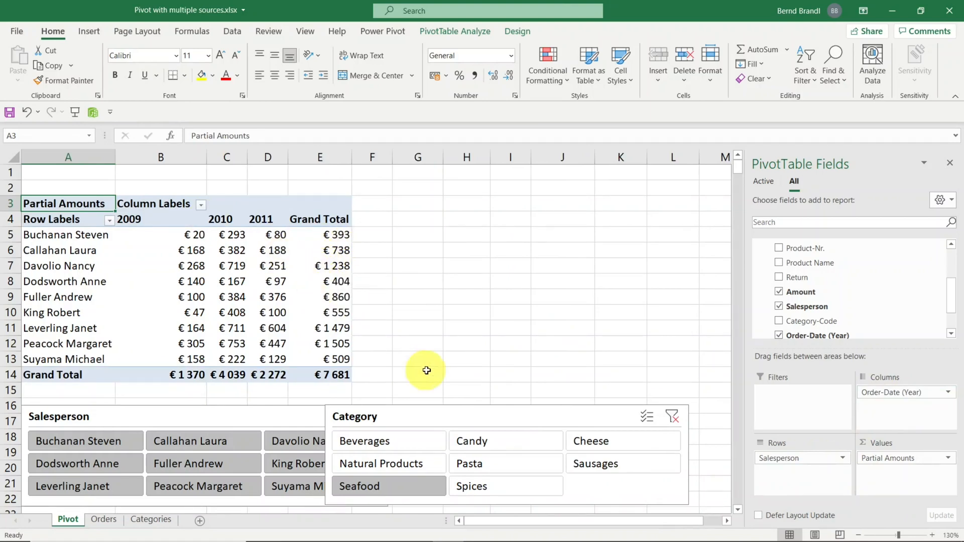
pyautogui.click(673, 413)
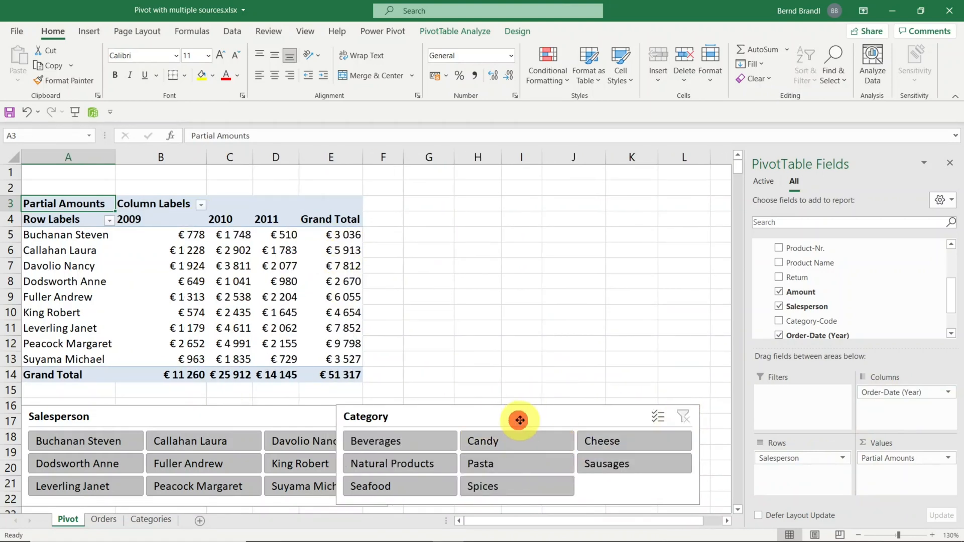
pyautogui.moveTo(520, 420); pyautogui.dragTo(575, 420)
# - Turn off the PivotTable's grand totals for both rows and columns
pyautogui.click(236, 276)
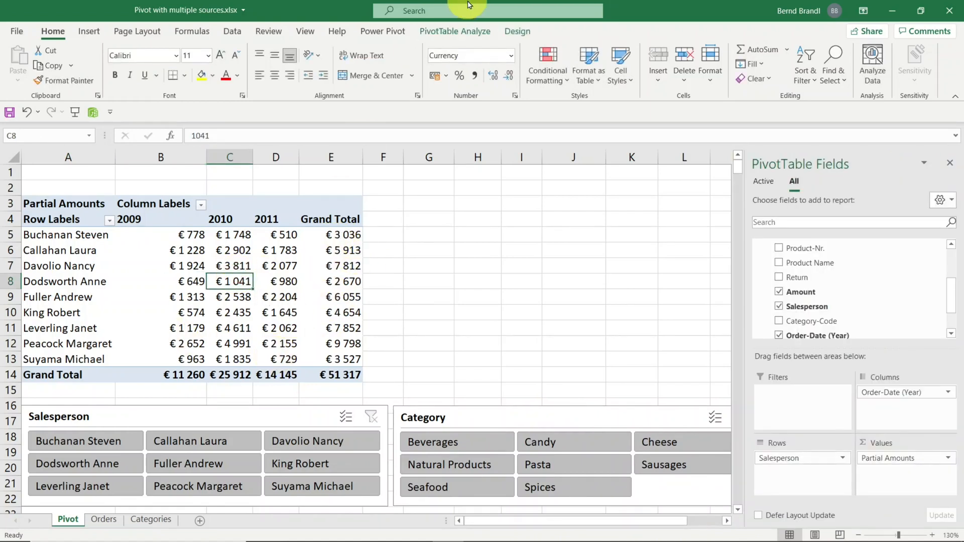
pyautogui.click(517, 31)
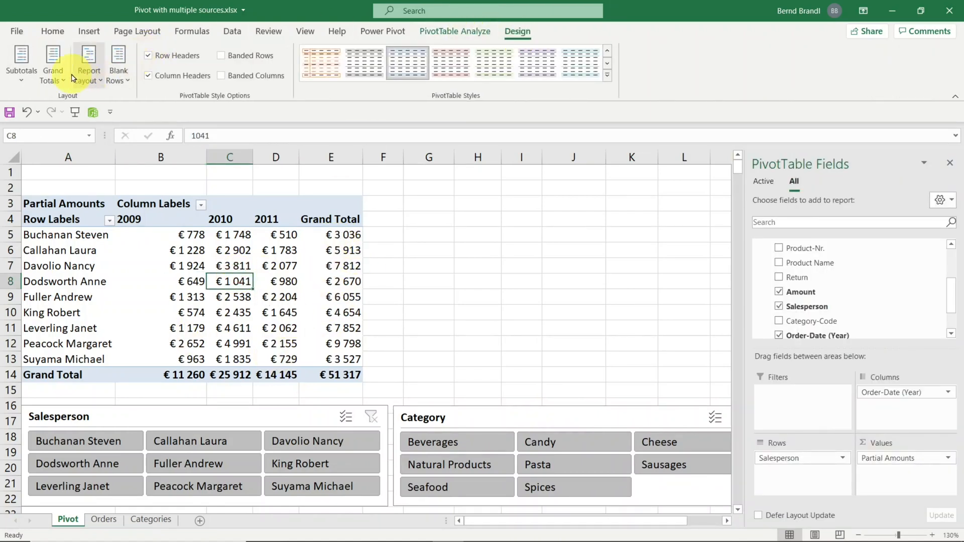
pyautogui.click(55, 75)
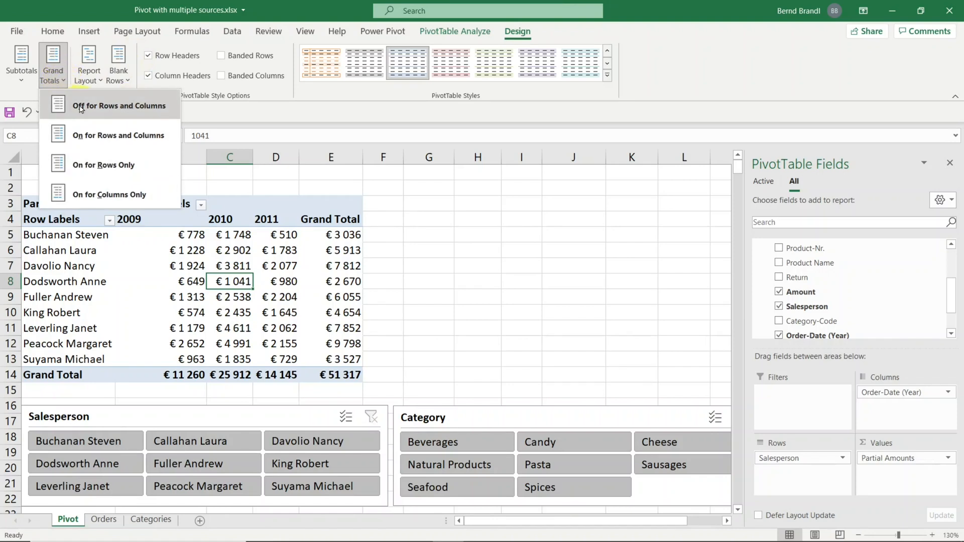
pyautogui.click(107, 106)
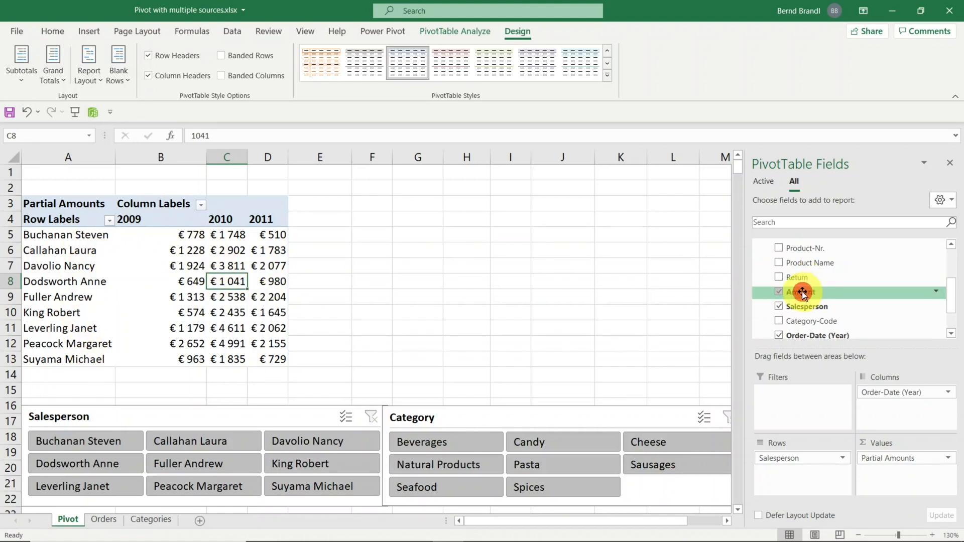
# - Add Amount to the Values area a second time and format it as euro Currency without decimal places
pyautogui.moveTo(802, 293); pyautogui.dragTo(909, 483)
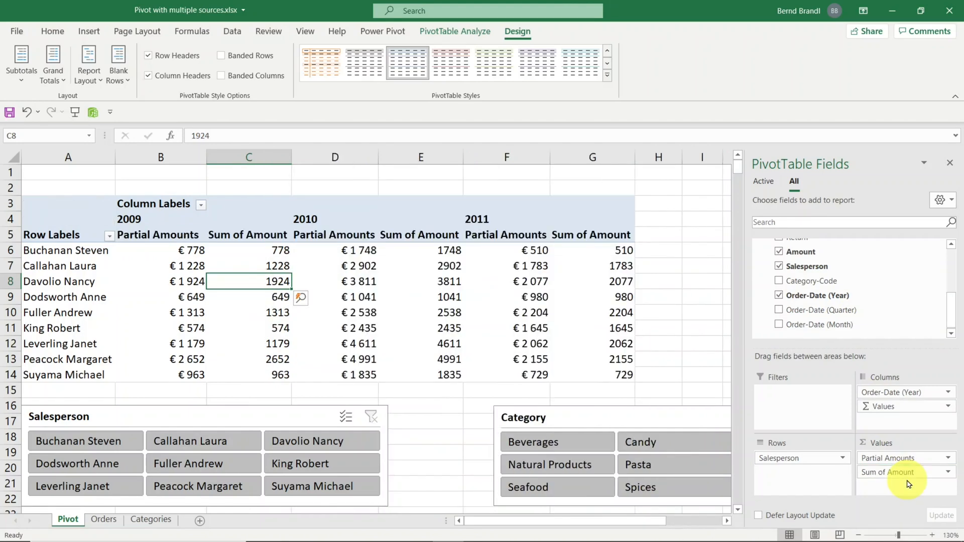
pyautogui.rightClick(273, 280)
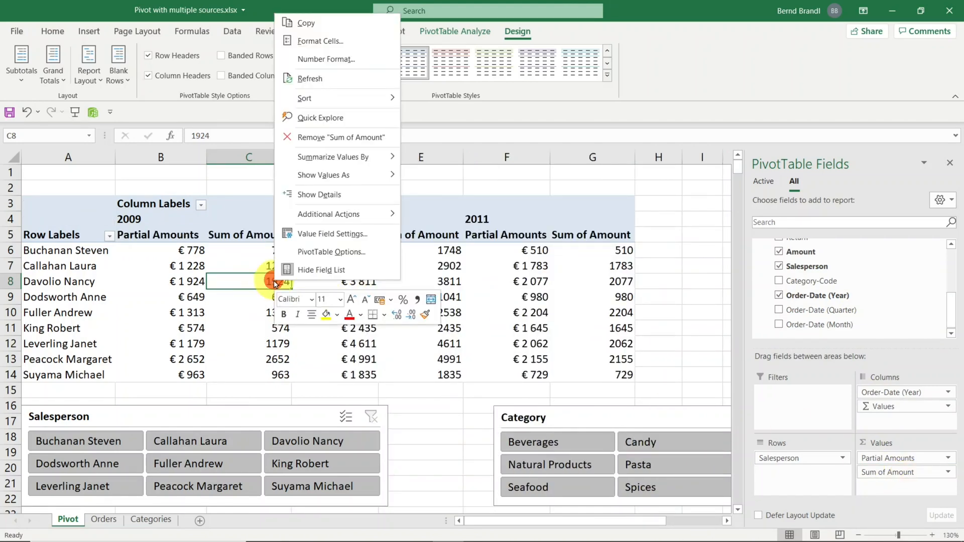
pyautogui.click(323, 60)
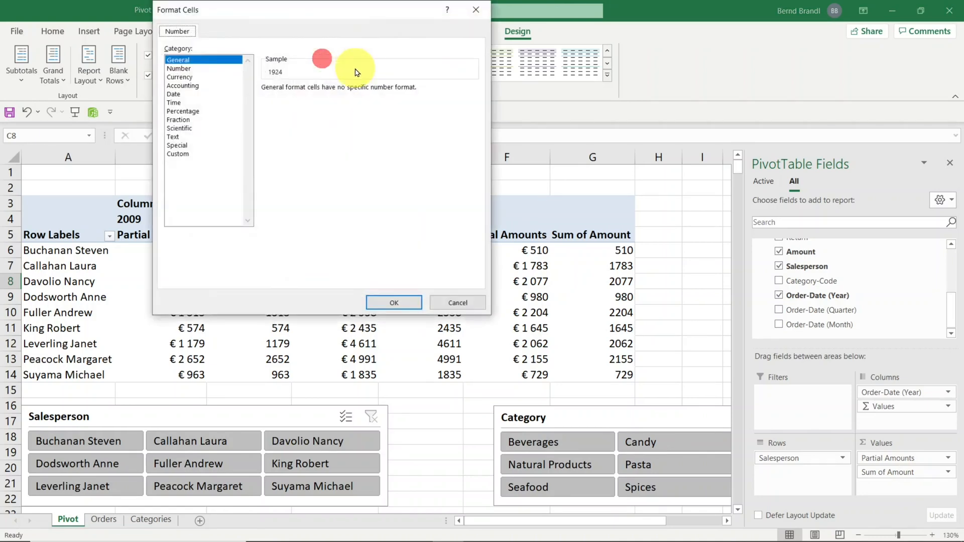
pyautogui.click(186, 77)
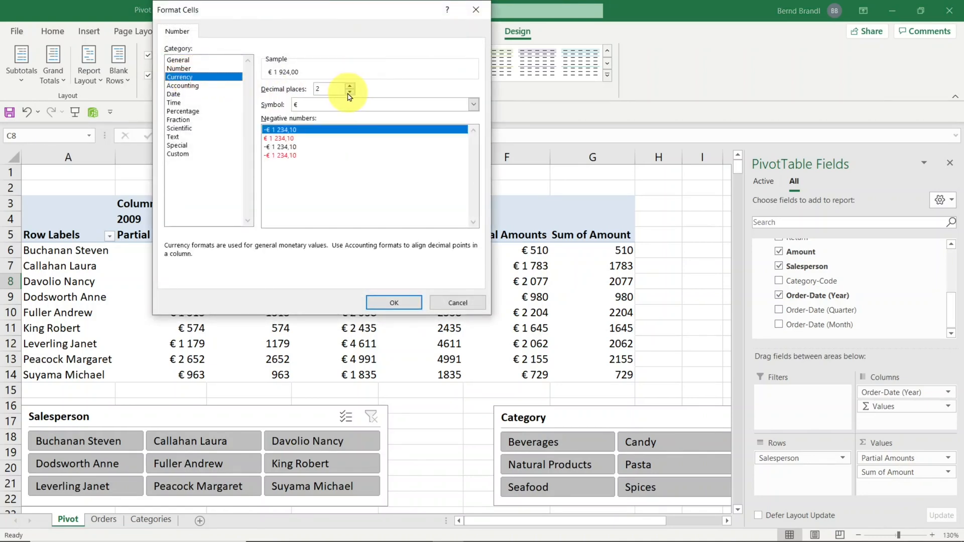
pyautogui.click(350, 95)
pyautogui.click(394, 303)
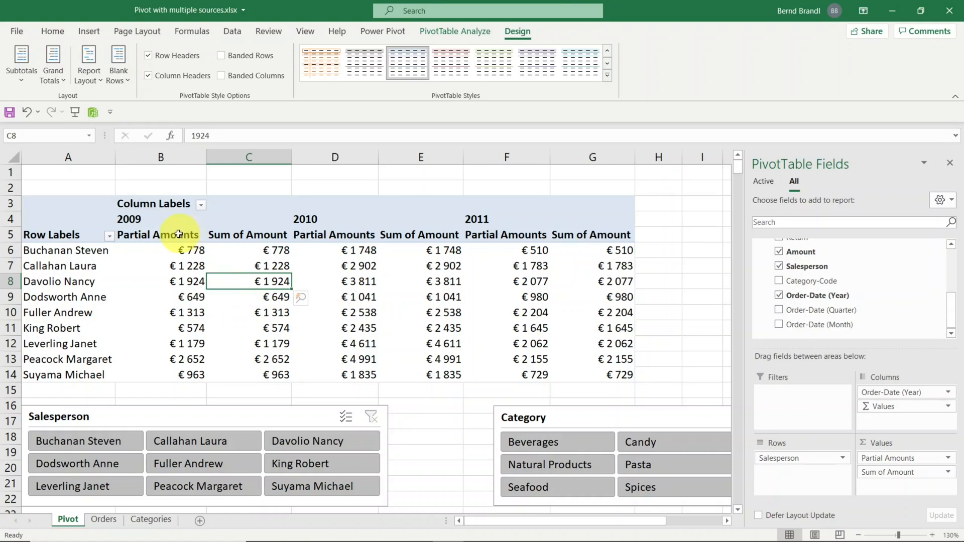
# - Rename the Sum of Amount value field as Yearly Change
pyautogui.click(254, 235)
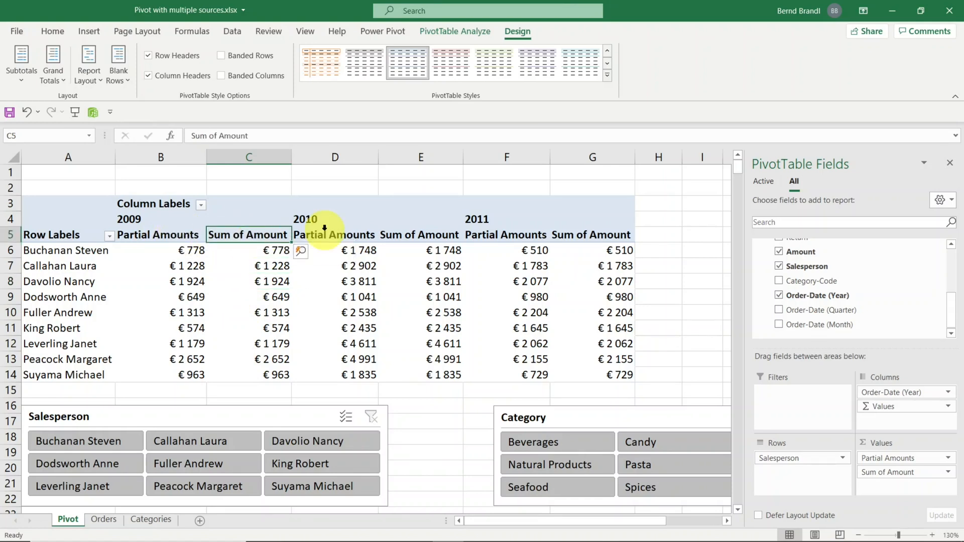
pyautogui.write('Yearly Change')
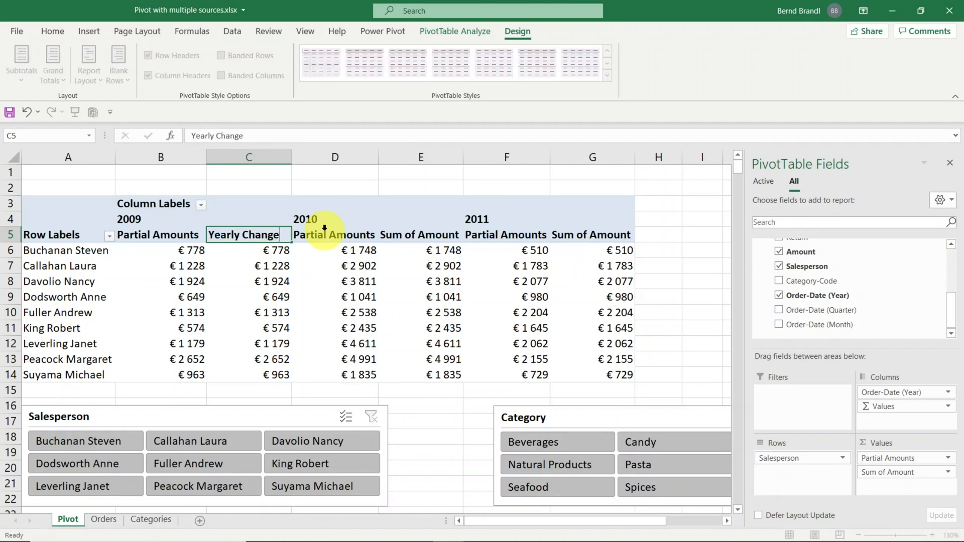
pyautogui.press('Return')
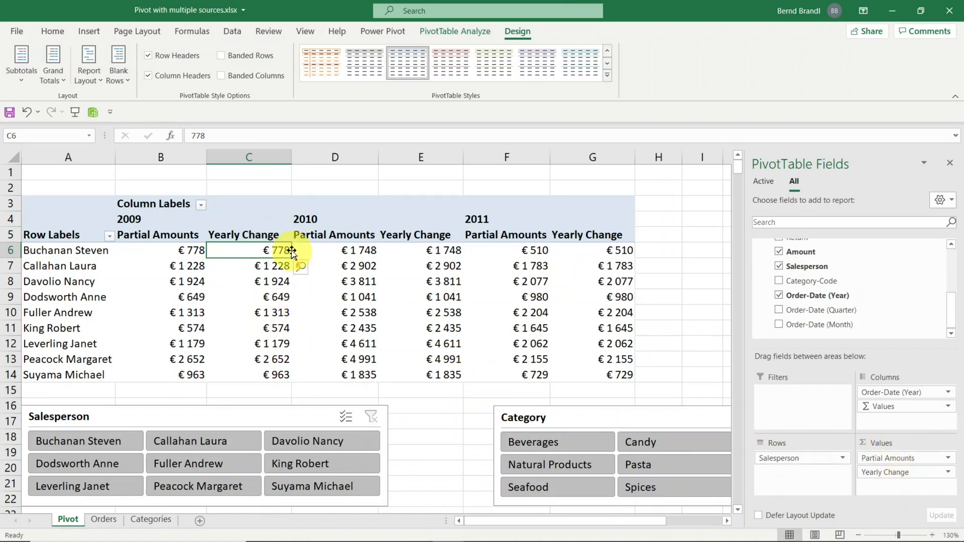
# - Show the Yearly Change values as Difference From, with base field Order-Date (Year) and base item (previous)
pyautogui.rightClick(266, 285)
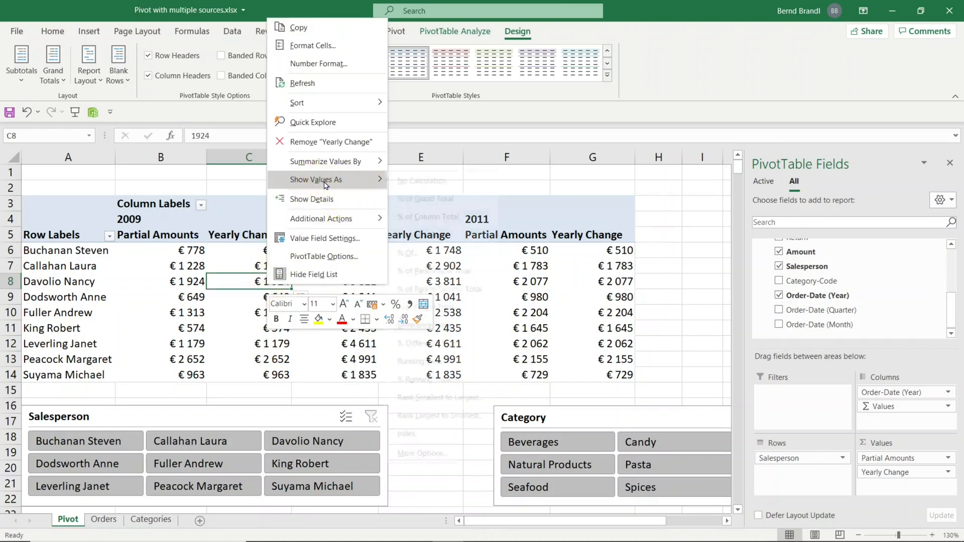
pyautogui.moveTo(324, 185)
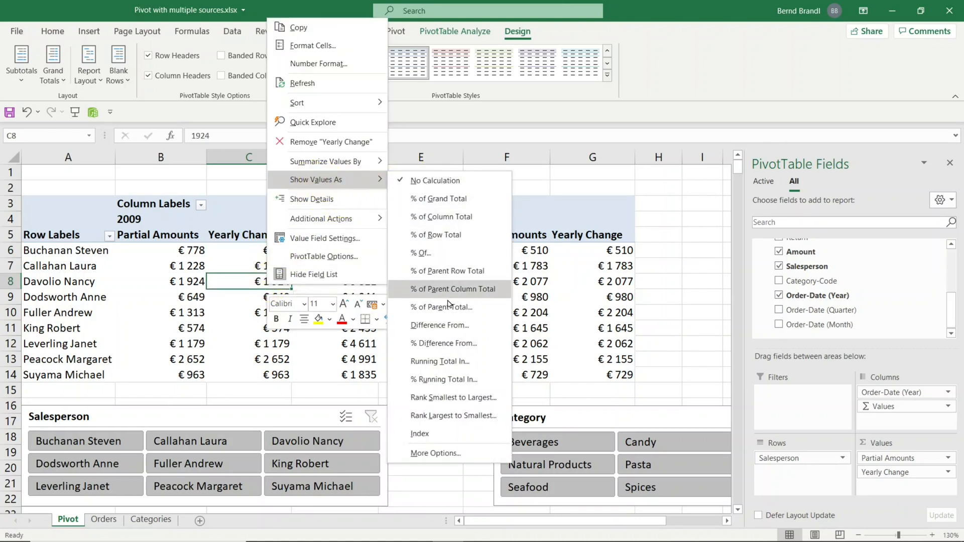
pyautogui.click(451, 326)
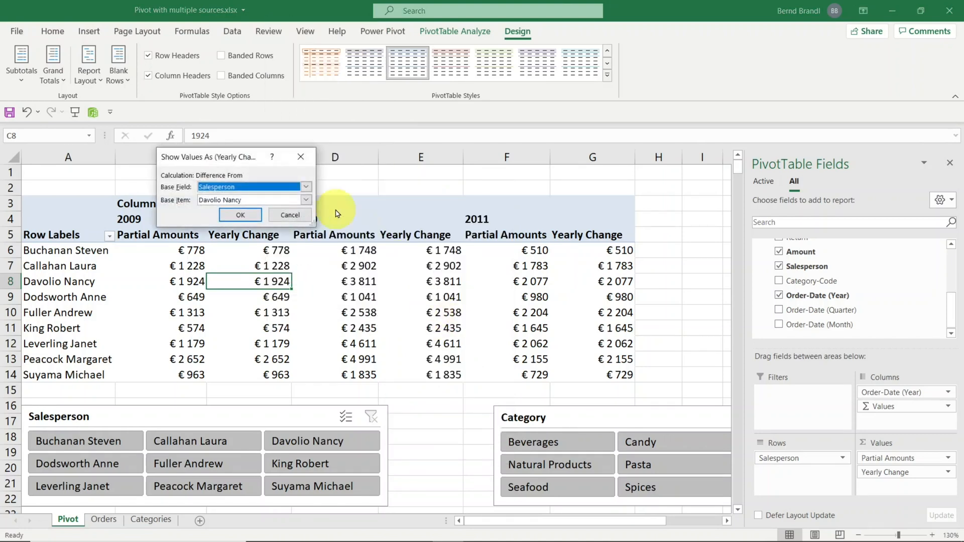
pyautogui.click(271, 158)
pyautogui.click(950, 6)
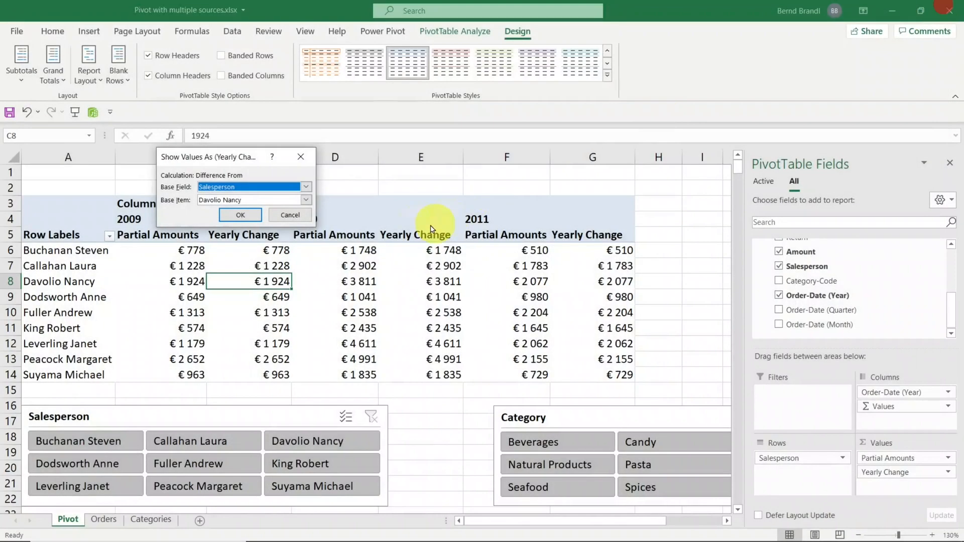
pyautogui.click(307, 187)
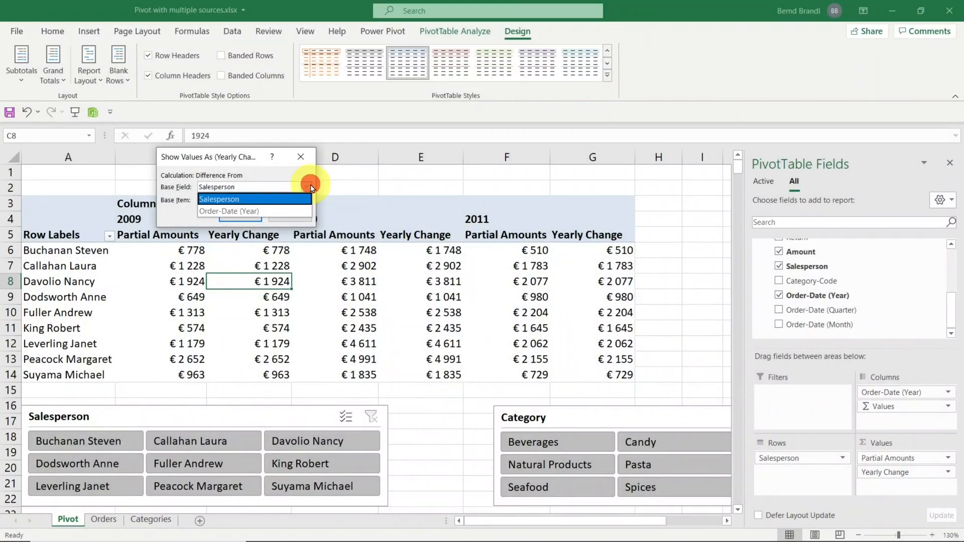
pyautogui.click(261, 211)
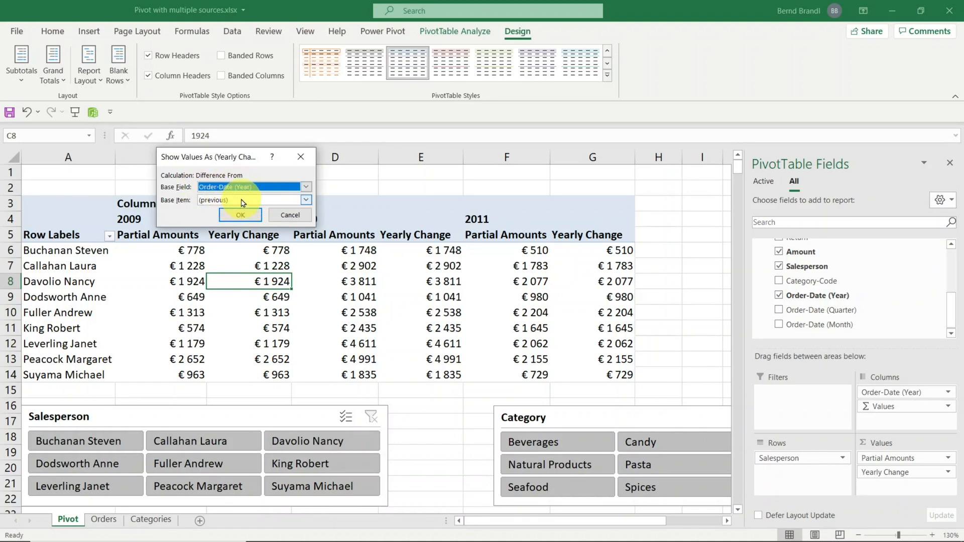
pyautogui.moveTo(247, 155); pyautogui.dragTo(406, 99)
pyautogui.click(394, 158)
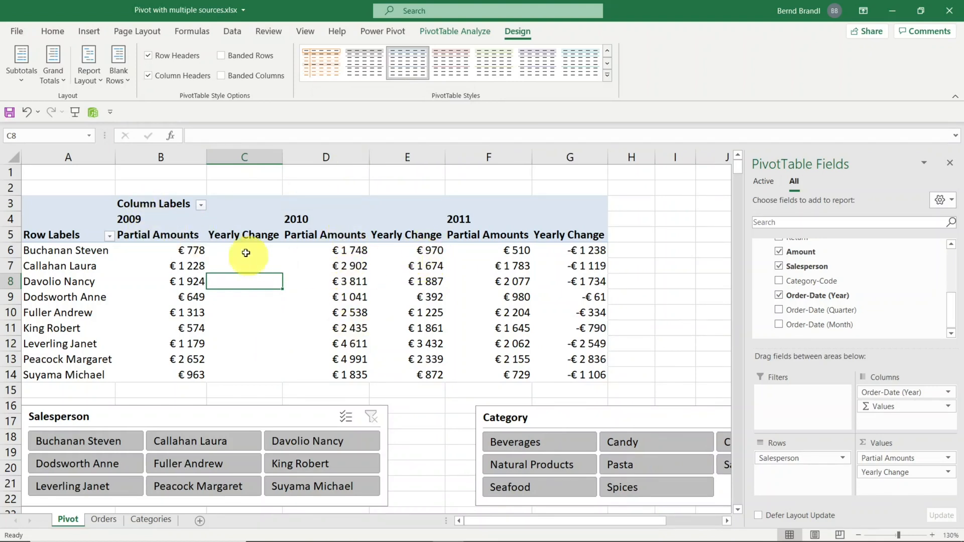
pyautogui.click(194, 250)
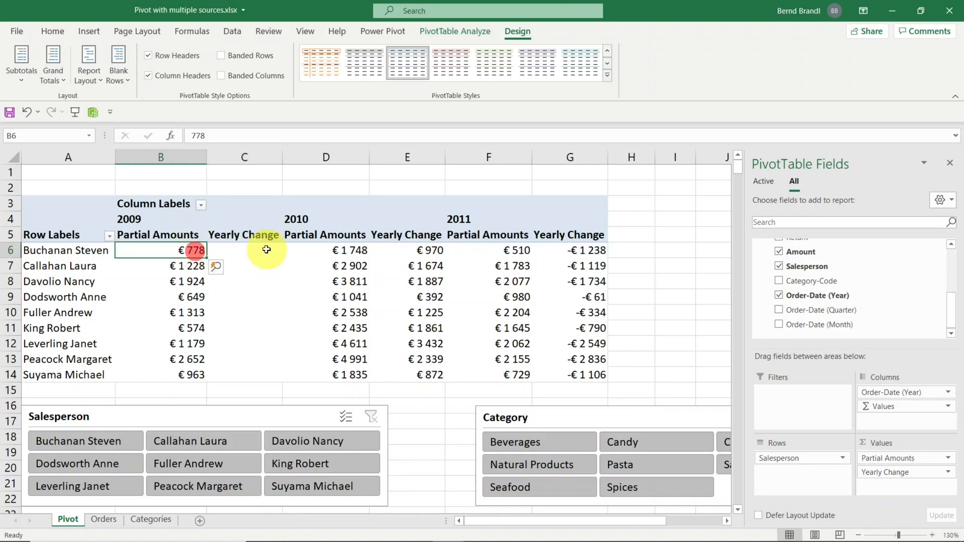
pyautogui.click(361, 249)
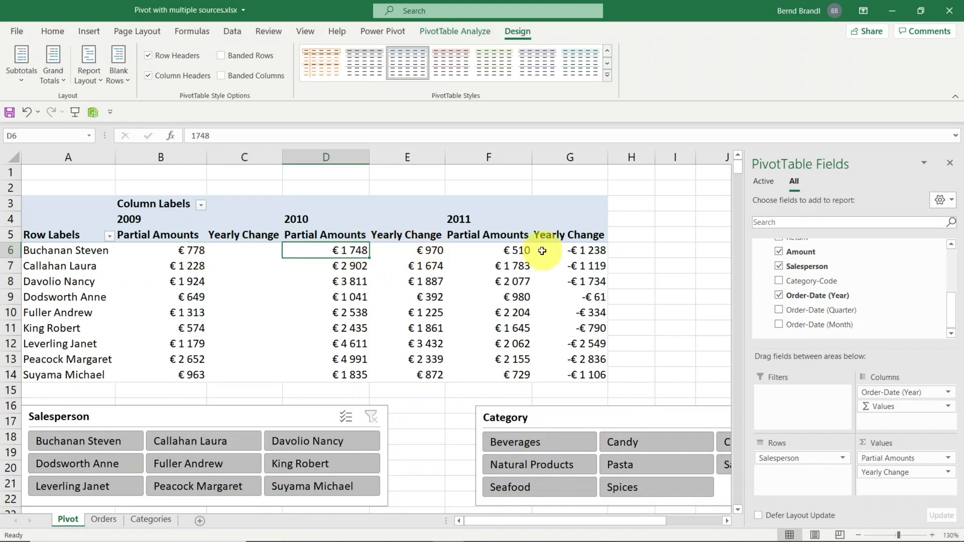
pyautogui.click(595, 250)
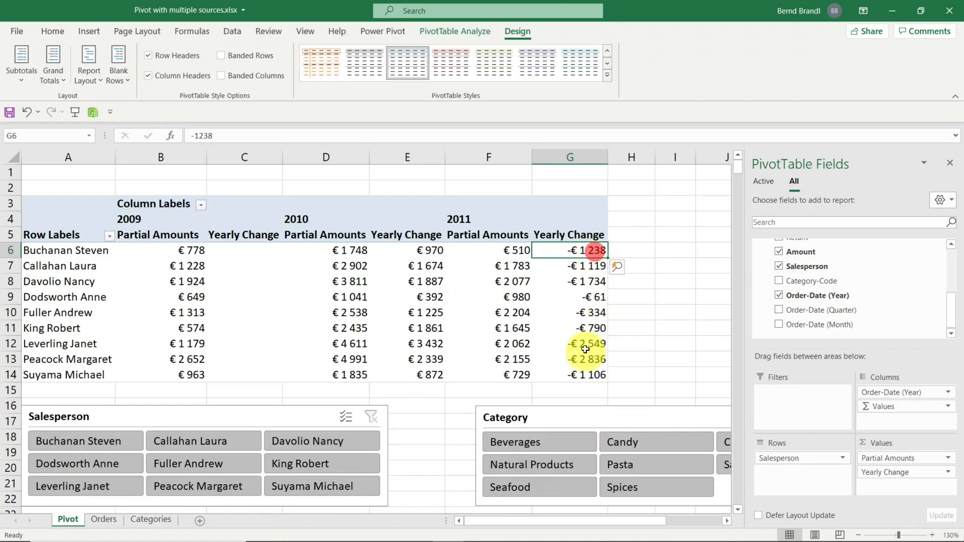
pyautogui.moveTo(595, 298)
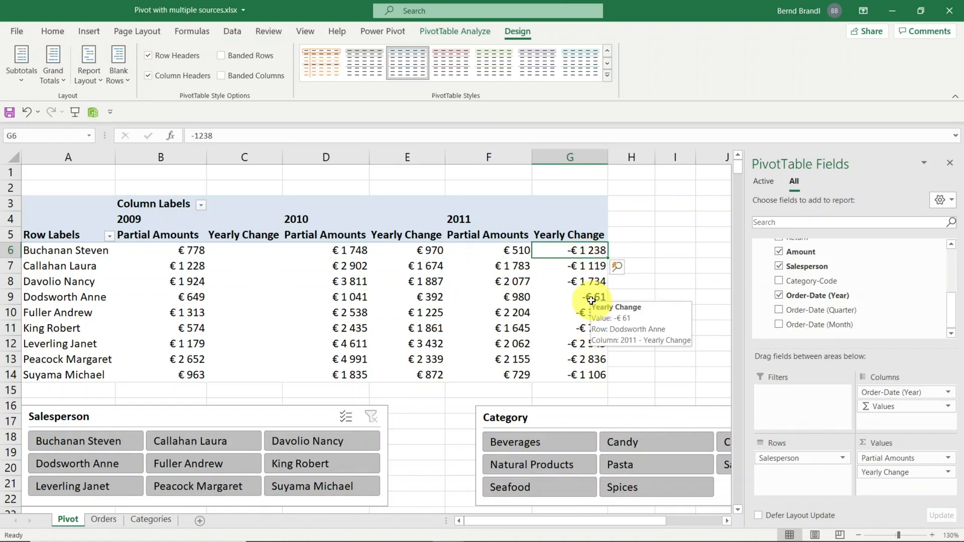
pyautogui.rightClick(354, 281)
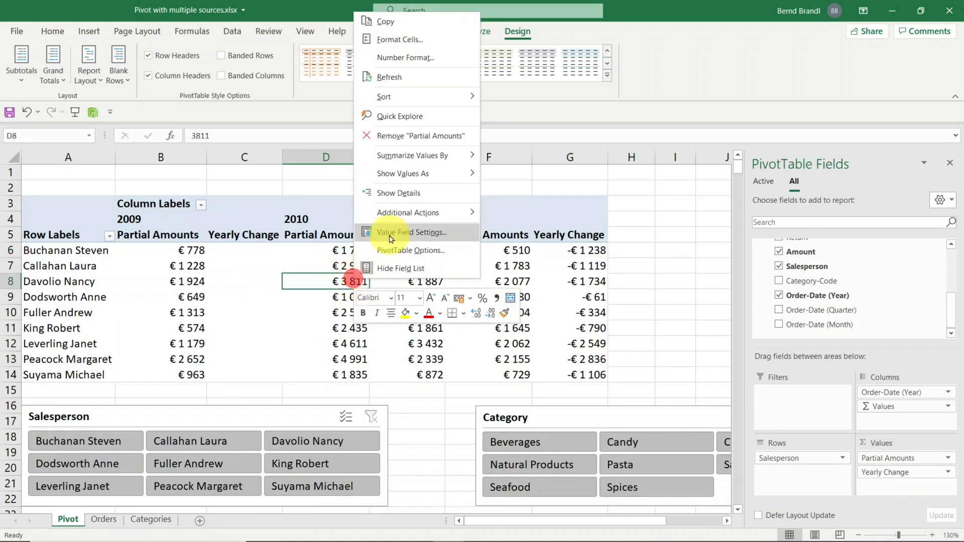
pyautogui.moveTo(420, 173)
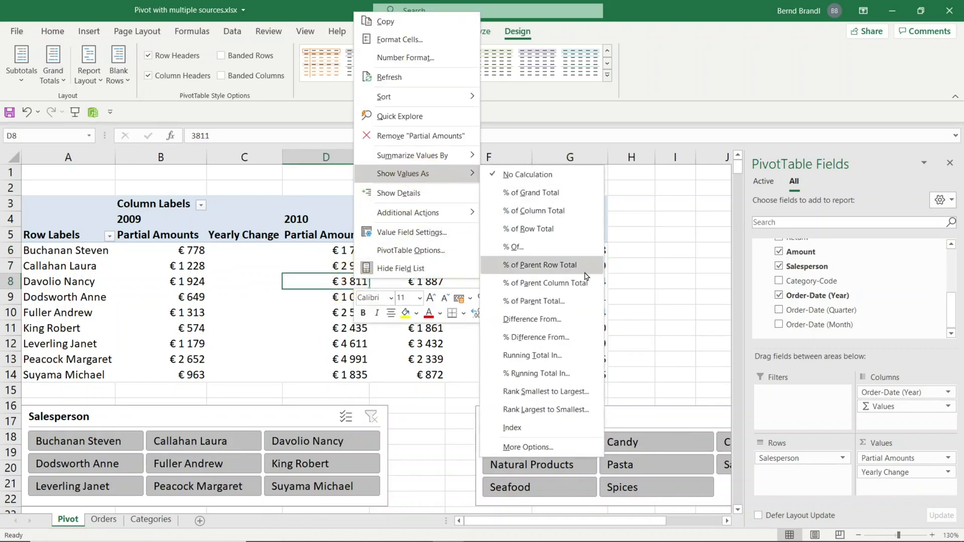
pyautogui.click(575, 321)
pyautogui.click(450, 159)
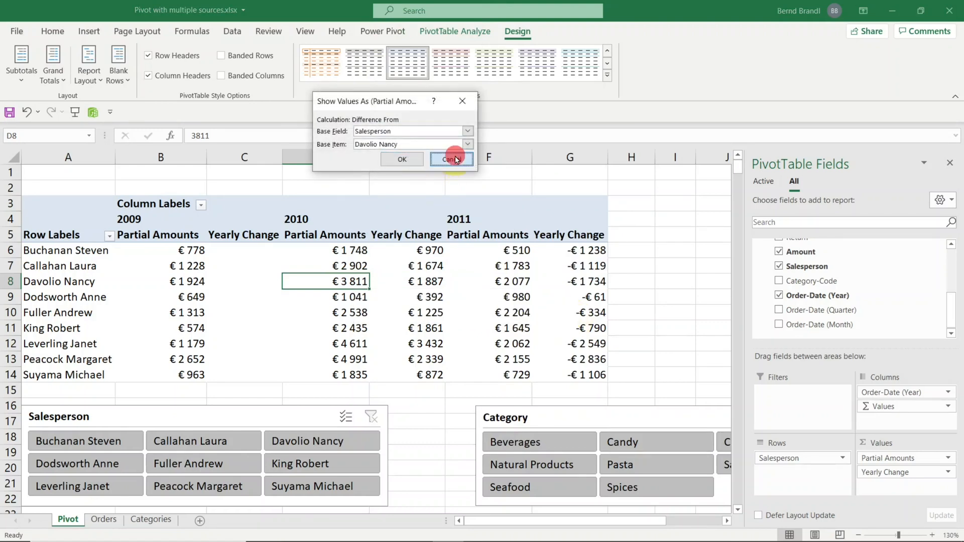
pyautogui.rightClick(346, 281)
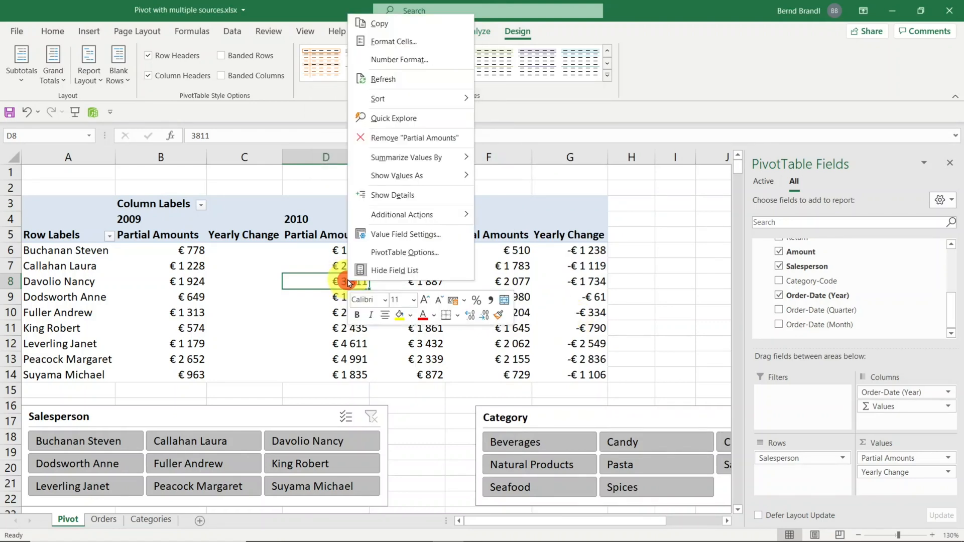
pyautogui.moveTo(414, 180)
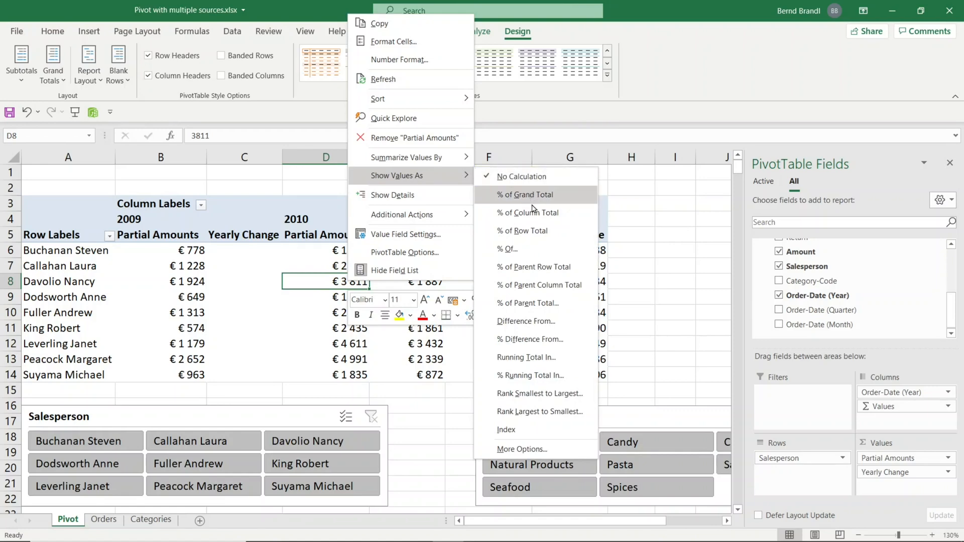
pyautogui.click(247, 281)
pyautogui.rightClick(419, 270)
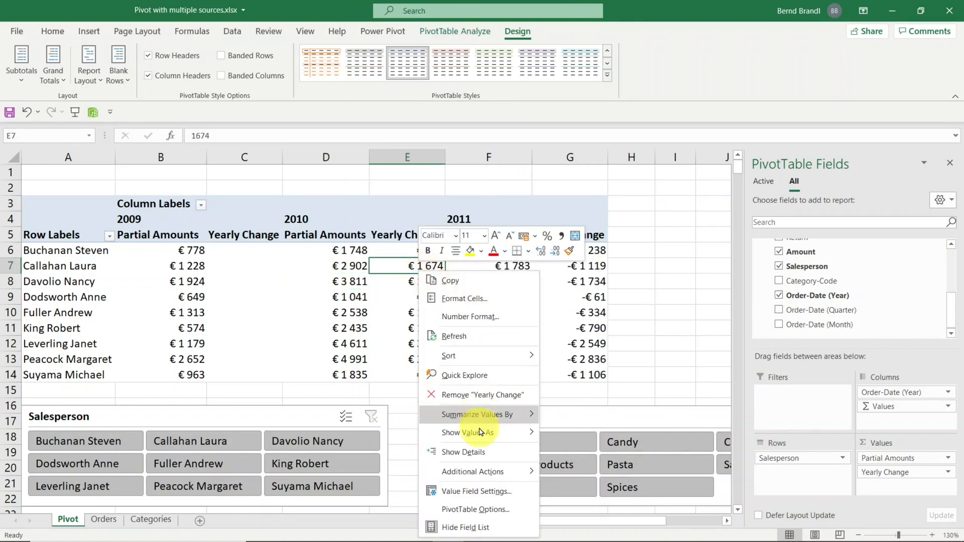
pyautogui.moveTo(477, 432)
pyautogui.click(596, 405)
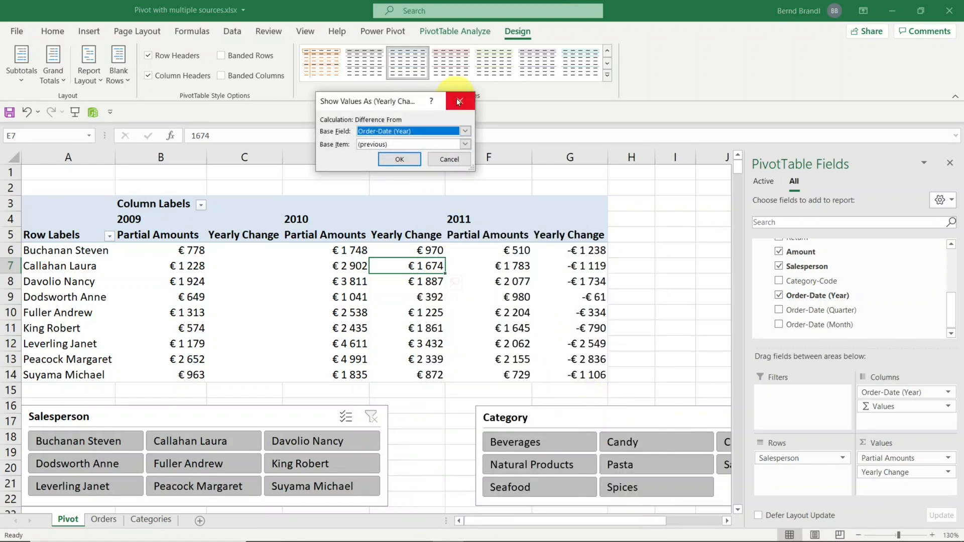
pyautogui.click(461, 100)
# - Show the Yearly Change values as % Difference From, using Order-Date (Year) as the base field
pyautogui.rightClick(415, 269)
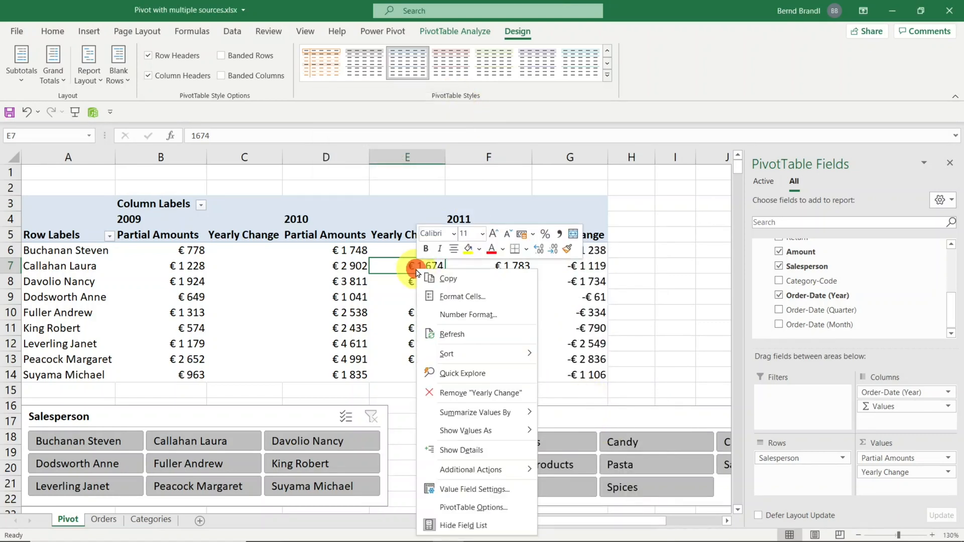
pyautogui.moveTo(483, 429)
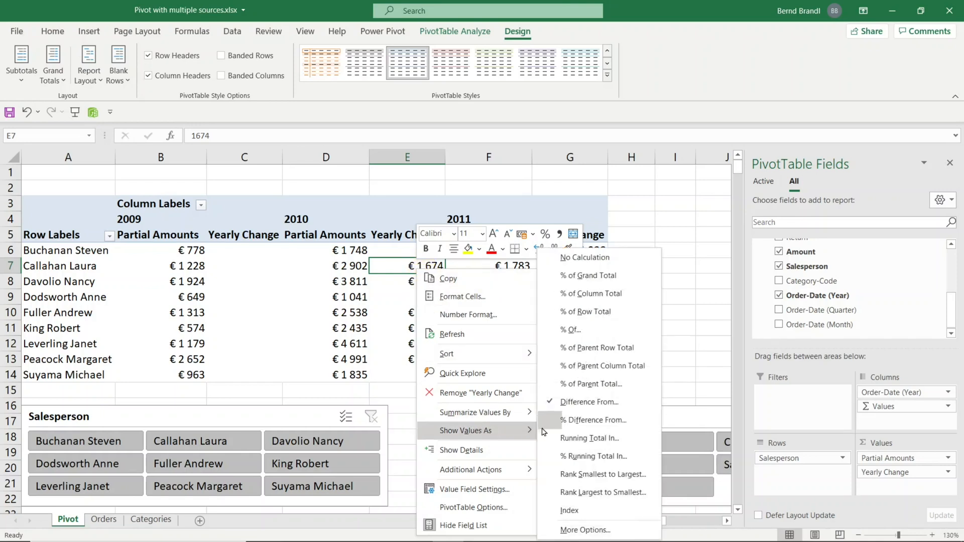
pyautogui.click(595, 422)
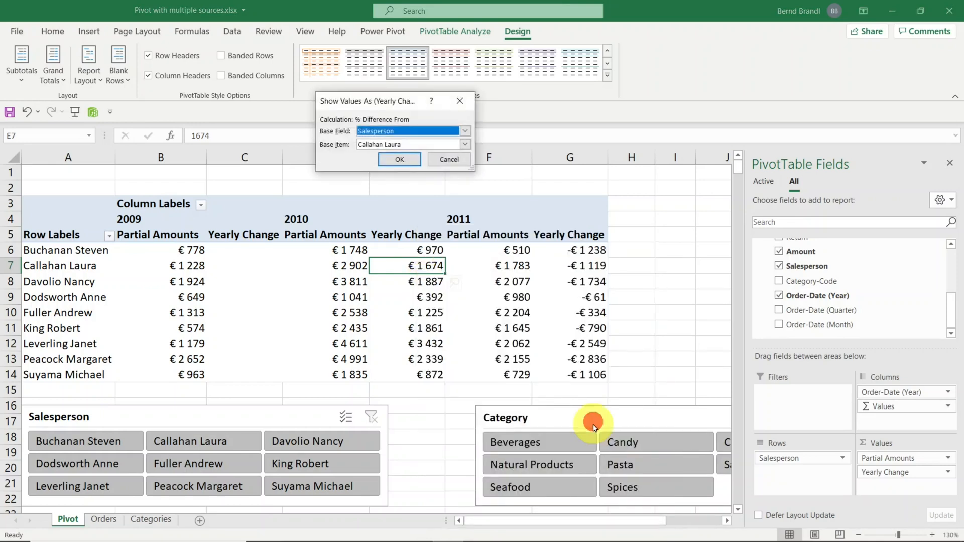
pyautogui.click(466, 132)
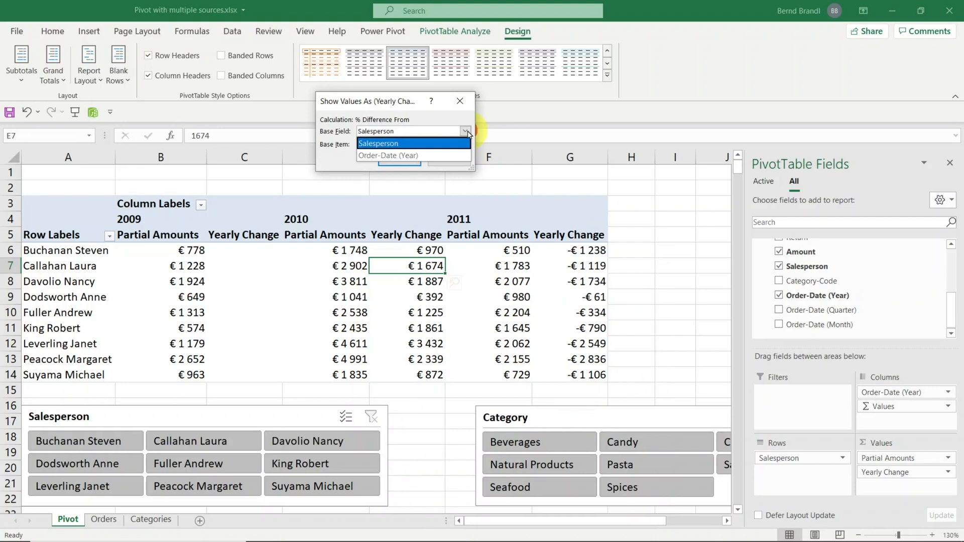
pyautogui.click(418, 155)
pyautogui.click(415, 159)
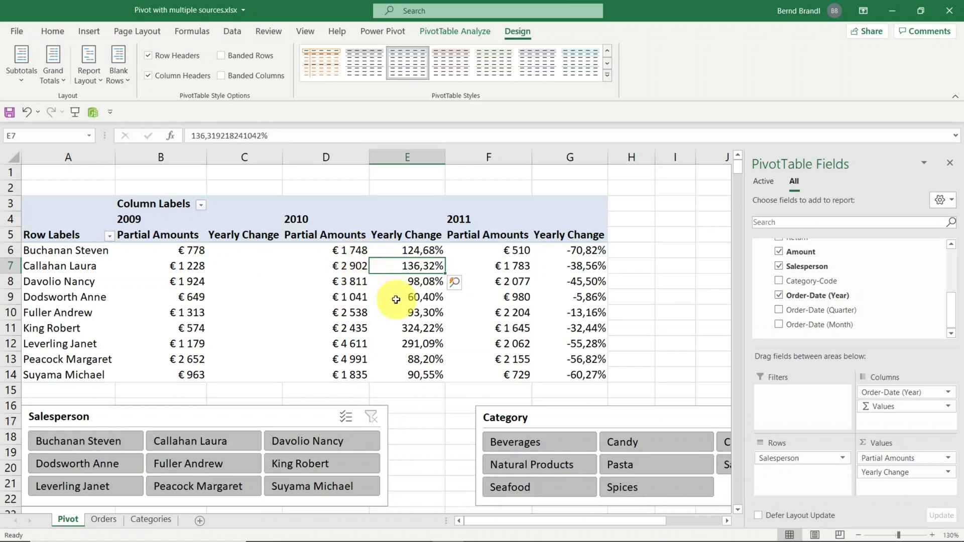
pyautogui.click(417, 251)
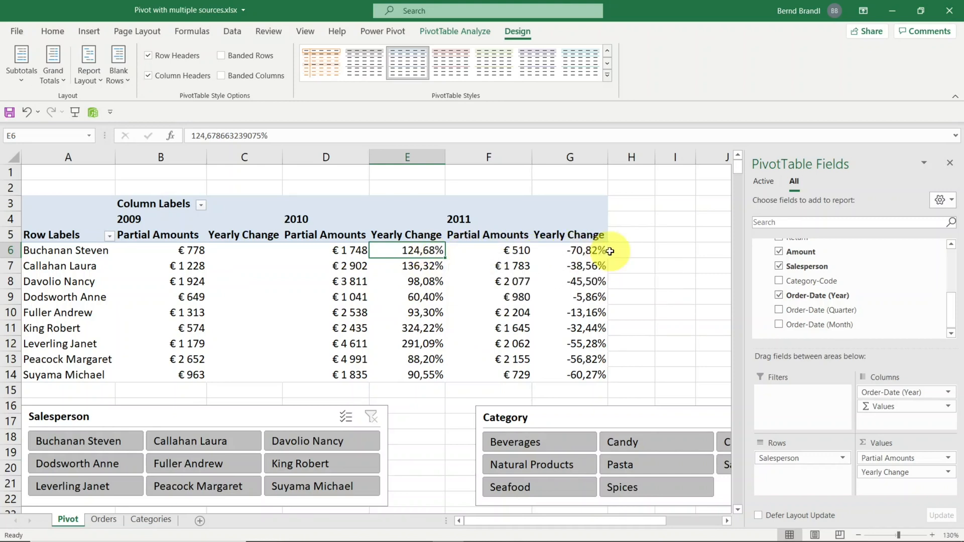
pyautogui.click(591, 249)
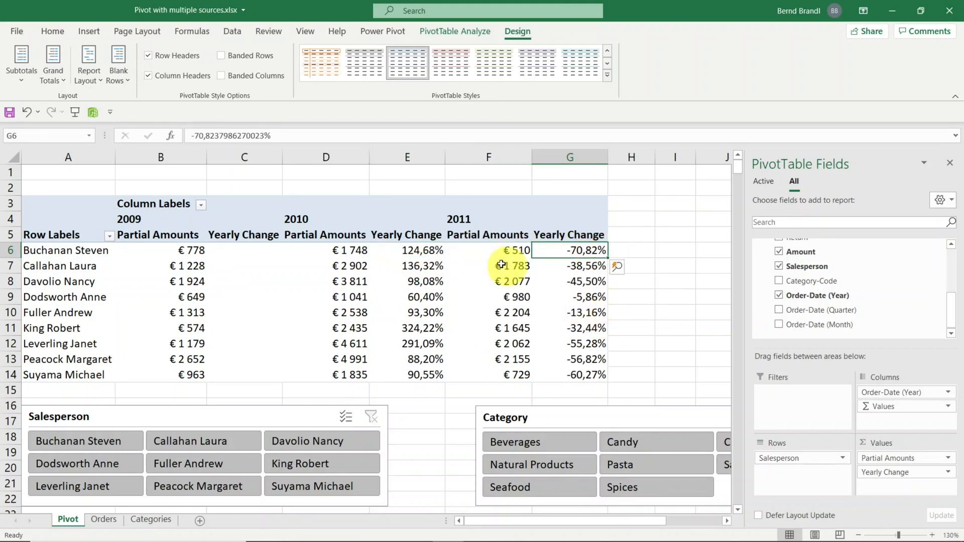
pyautogui.moveTo(477, 298)
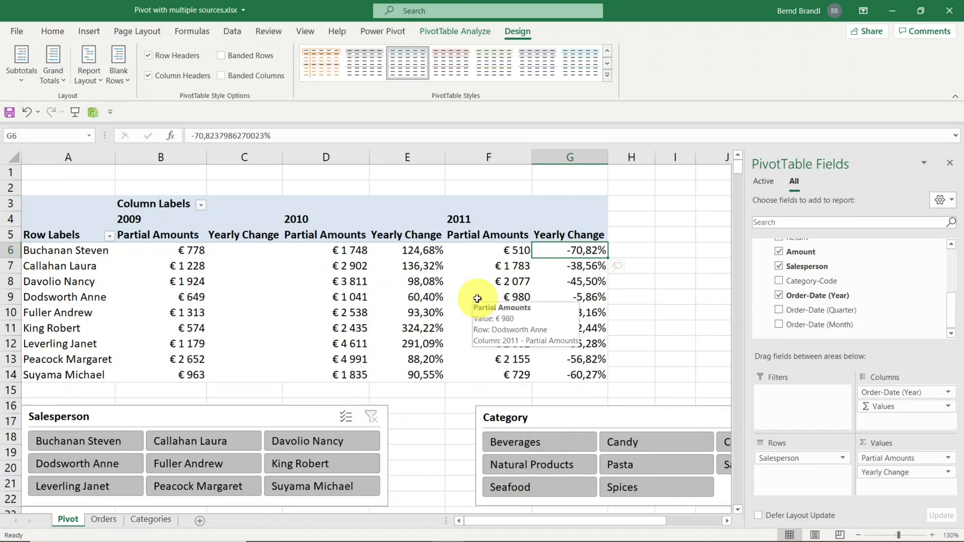